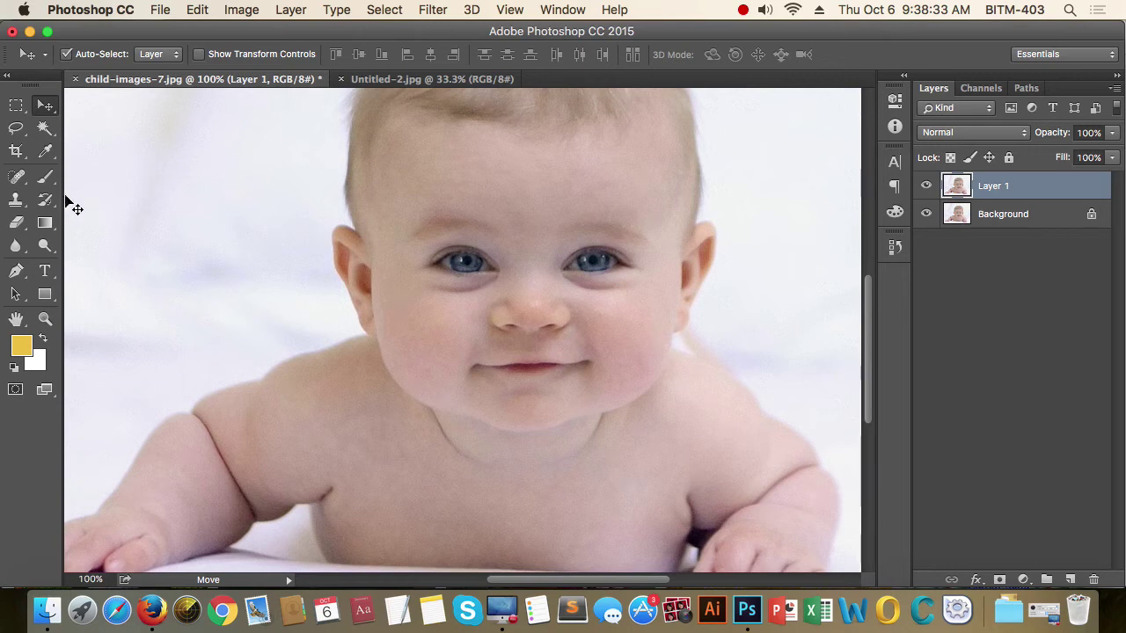
Step: Select the Clone Stamp Tool and shrink its soft brush from 175 px to 75 px
click(16, 203)
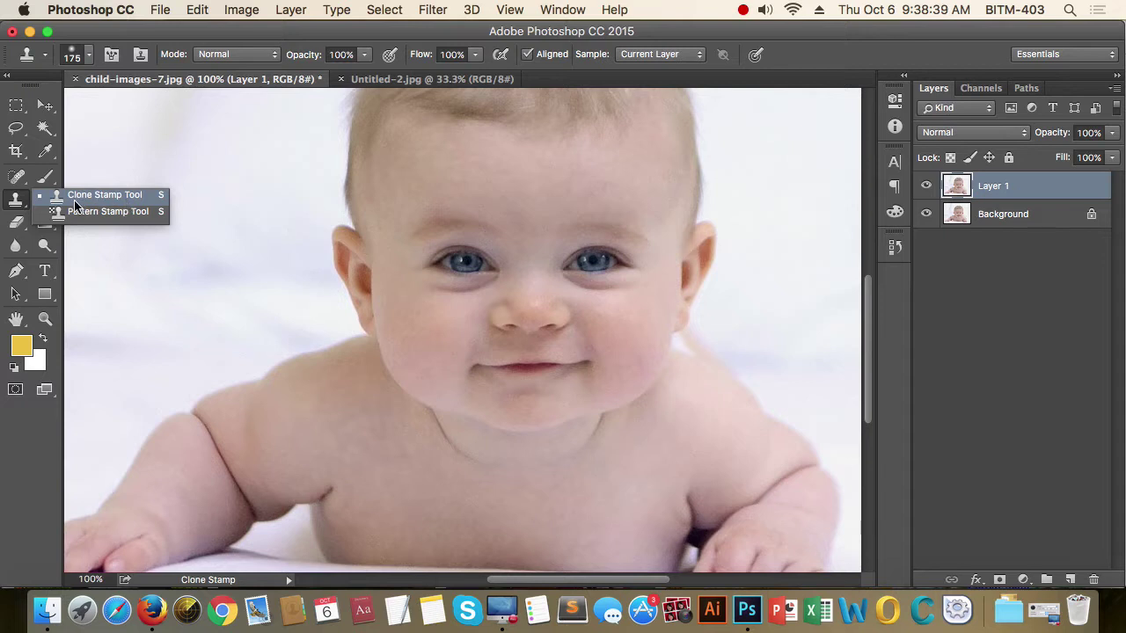
click(101, 202)
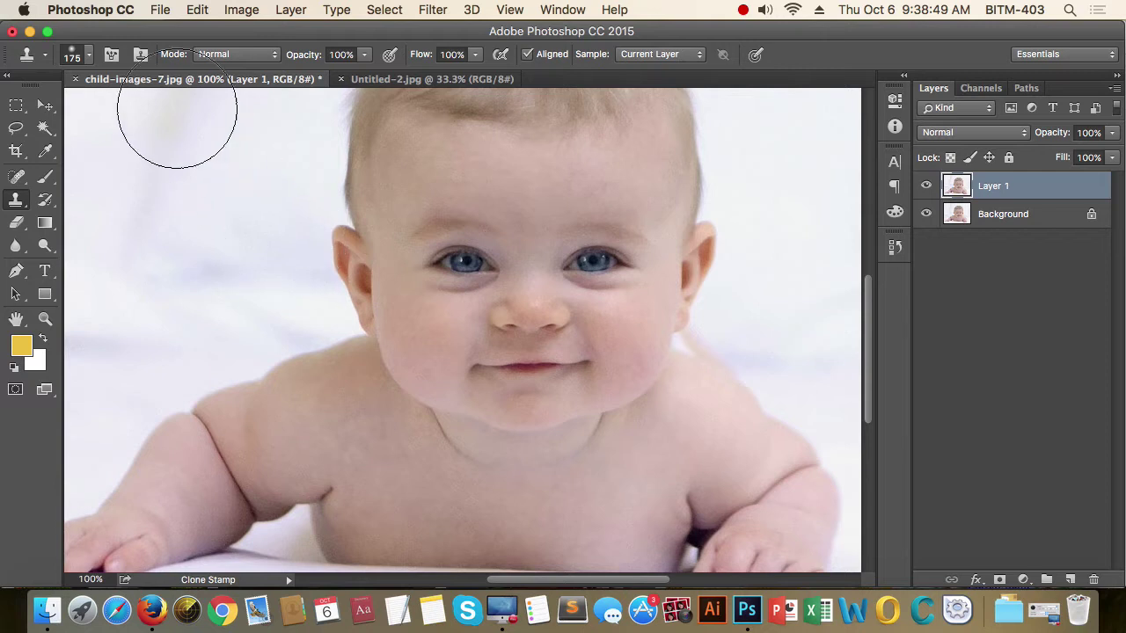
click(90, 56)
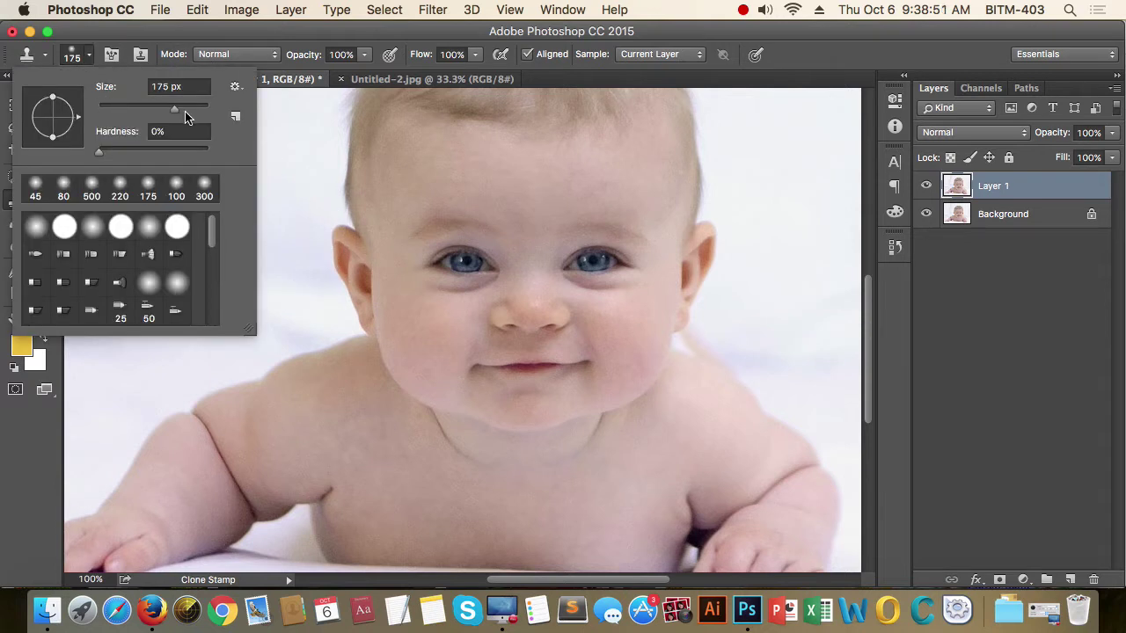
drag(174, 107, 138, 108)
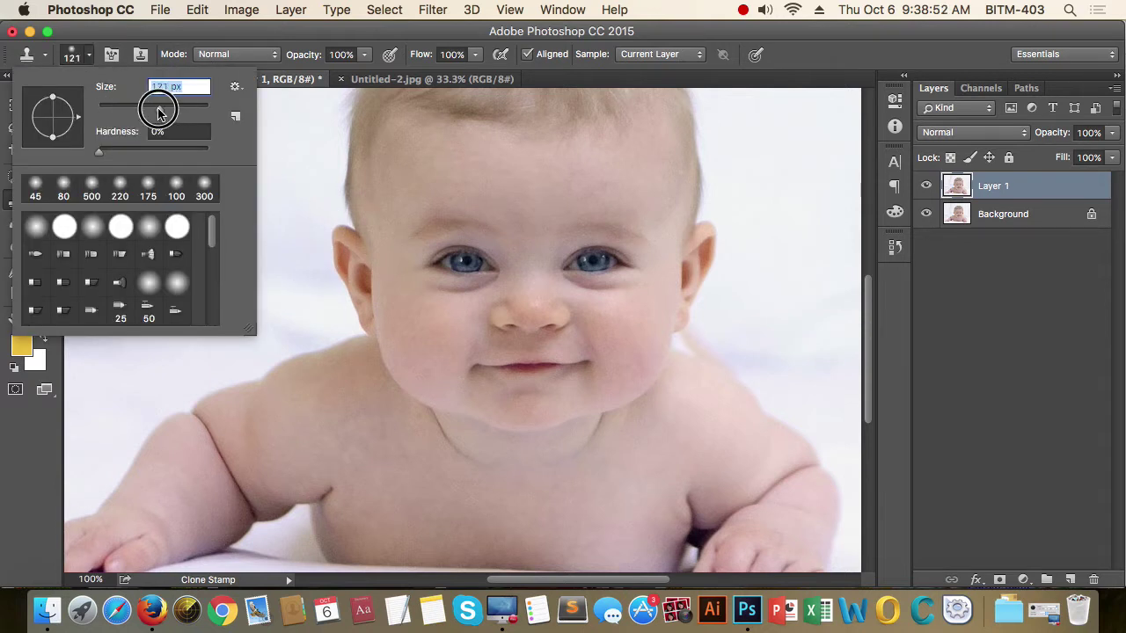
click(98, 58)
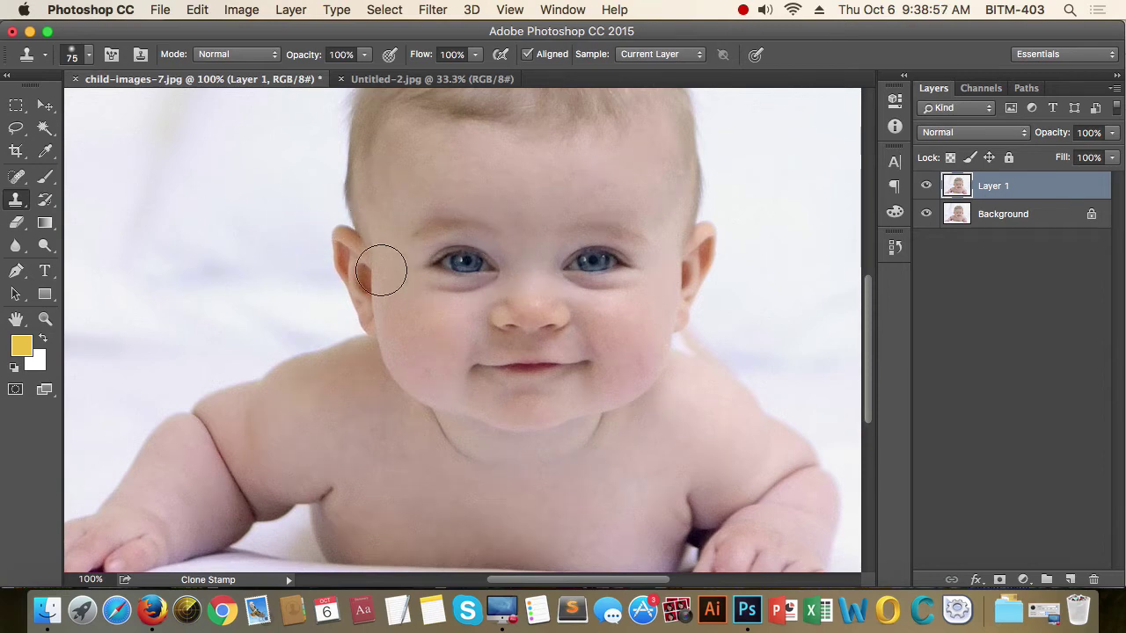
Step: Clone cheek skin over the dark shadow under the baby's eye and the left cheek
scroll(381, 270, up, 2)
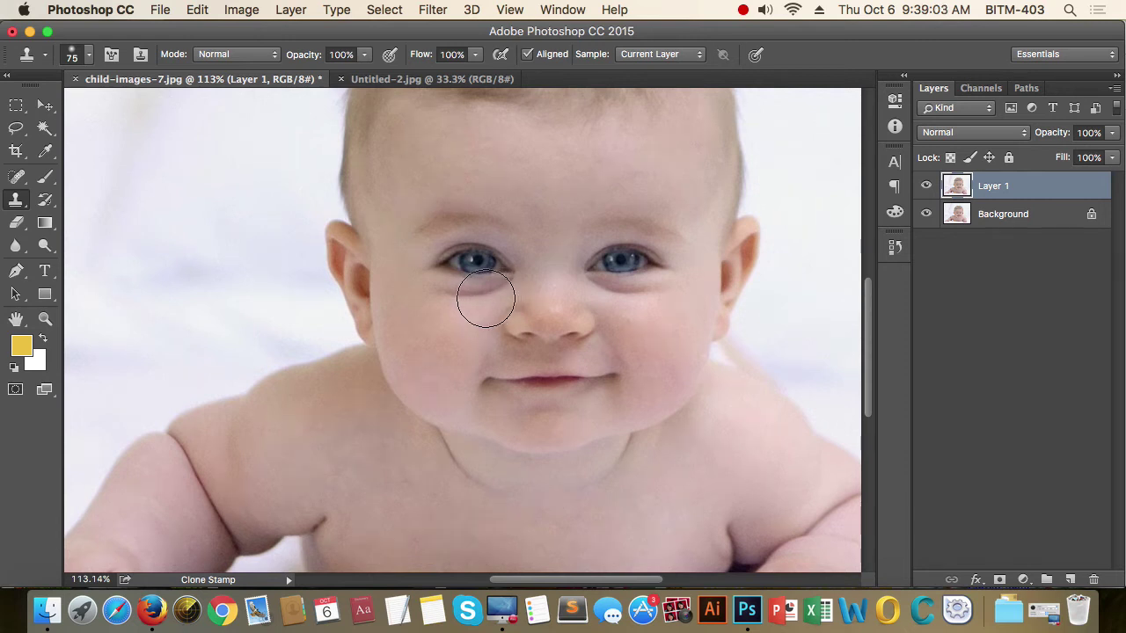
mouse_move(478, 297)
mouse_down()
mouse_move(485, 327)
mouse_move(501, 317)
mouse_move(492, 272)
mouse_move(465, 304)
mouse_move(548, 267)
mouse_up()
scroll(465, 304, up, 1)
scroll(473, 309, up, 2)
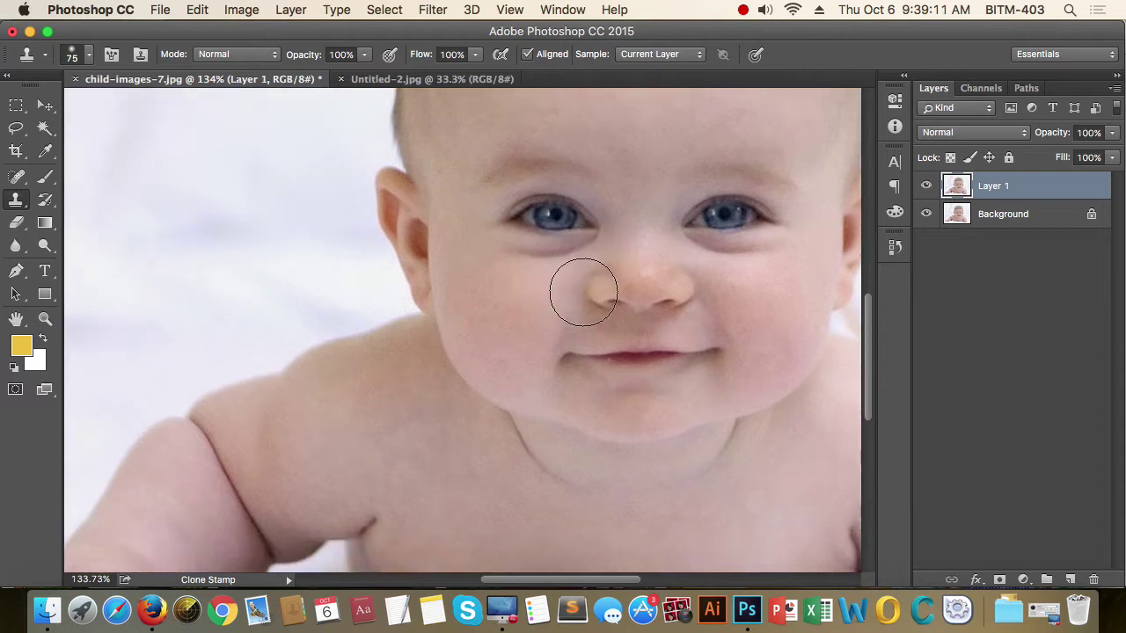
mouse_move(502, 321)
mouse_down()
mouse_move(518, 319)
mouse_move(494, 330)
mouse_up()
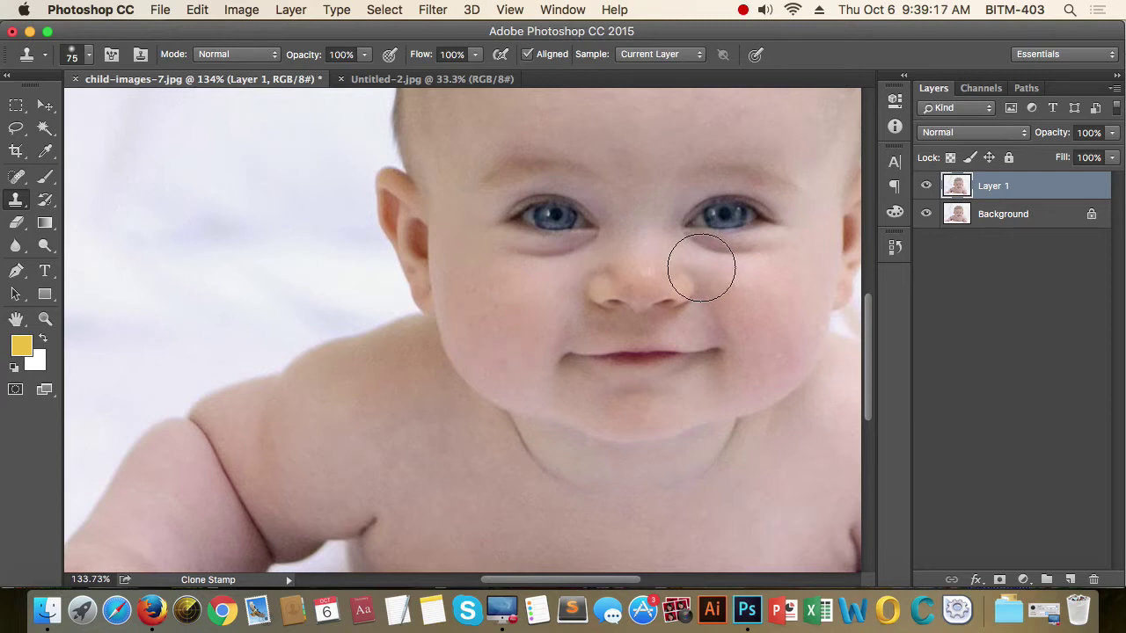
Step: Switch to the Move tool, pan right, then return to the clone tools
key(v)
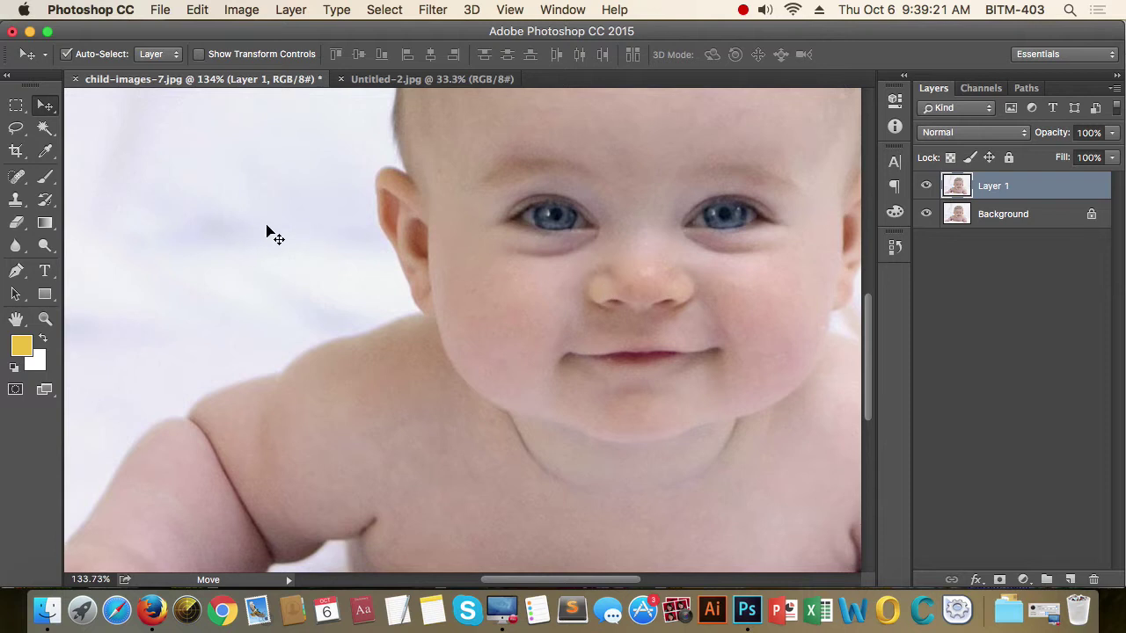
scroll(590, 216, right, 3)
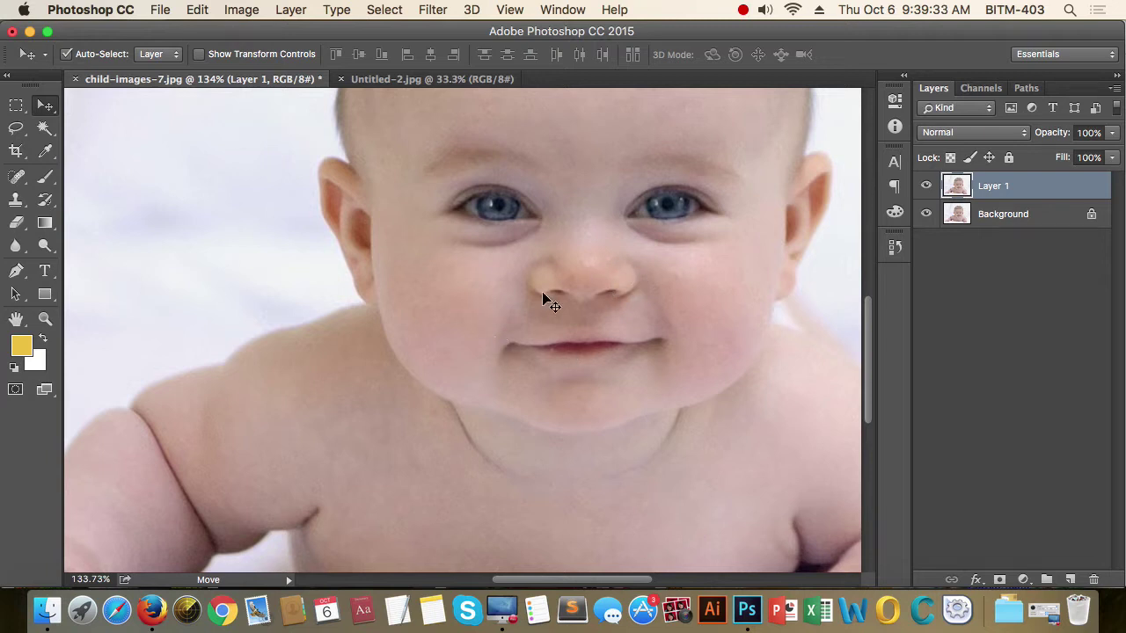
click(16, 202)
Step: Sample the baby's left eye and paint a duplicate of it onto the cheek below
click(98, 195)
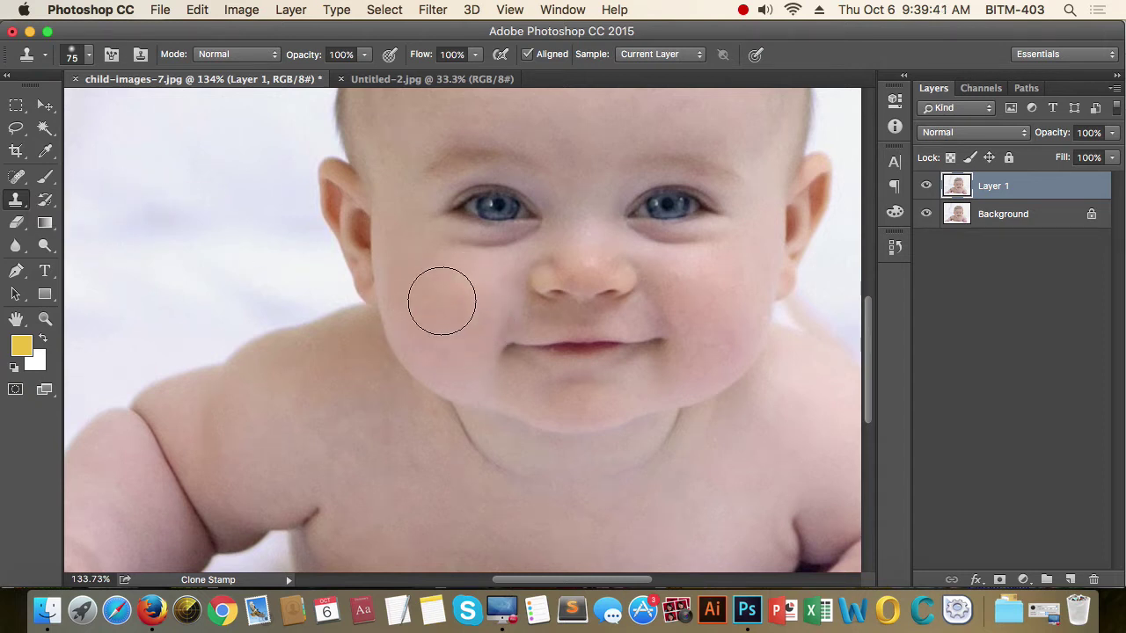
alt+click(442, 300)
alt+click(459, 210)
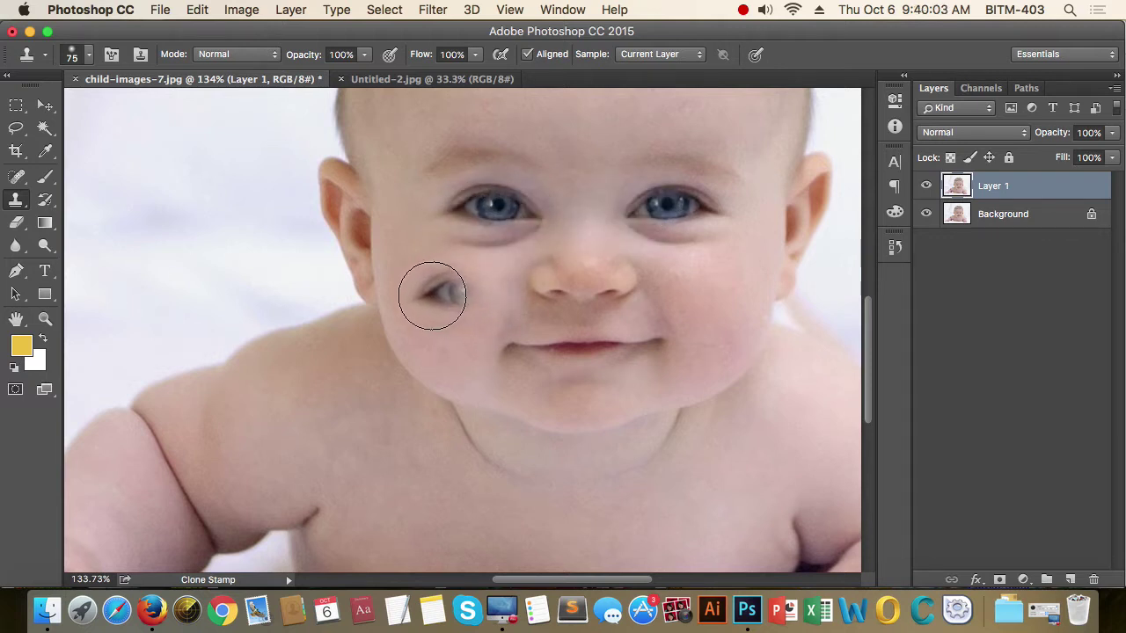
click(429, 295)
drag(429, 295, 503, 299)
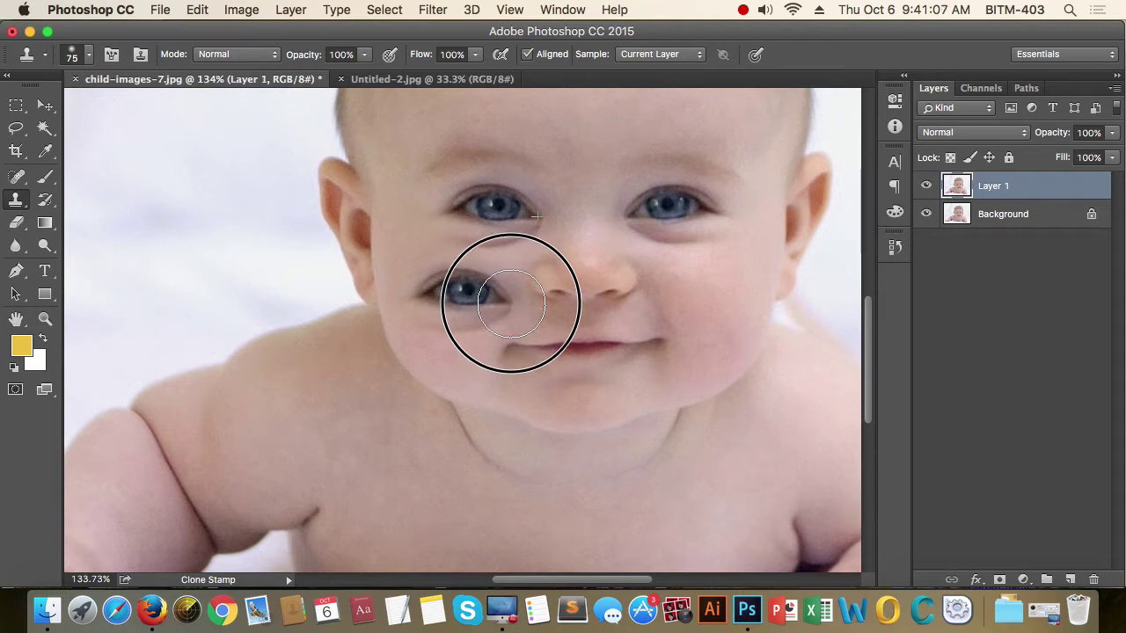
drag(503, 299, 556, 313)
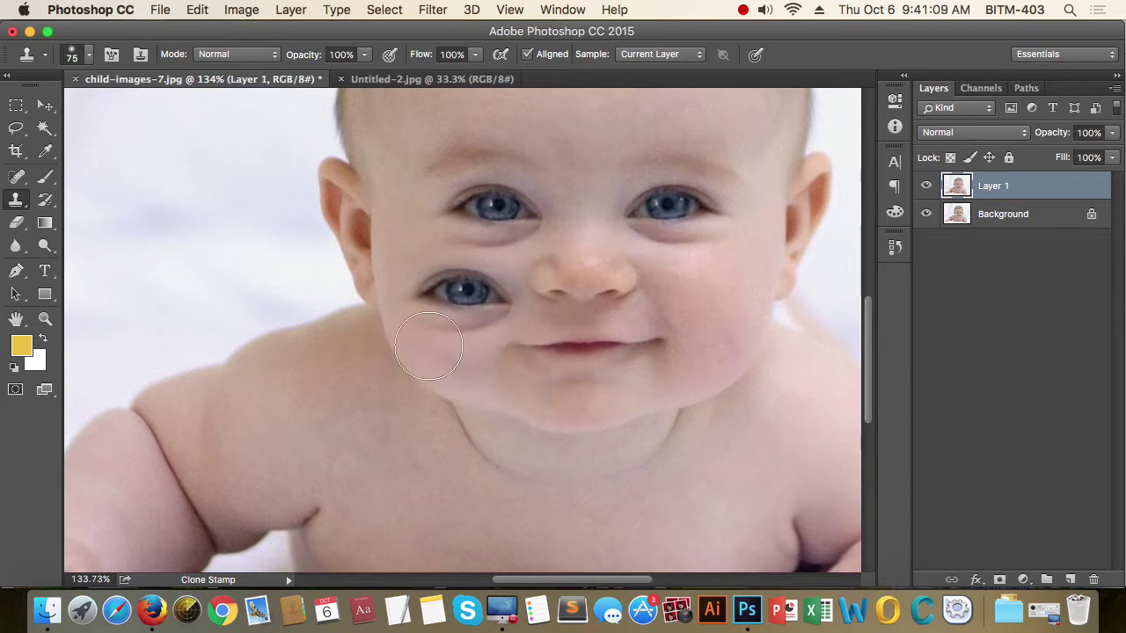
Step: Clone the baby's right eye onto the right cheek, undoing the stray strokes
mouse_move(584, 313)
mouse_down()
mouse_move(680, 301)
mouse_move(604, 290)
mouse_move(712, 238)
mouse_move(694, 211)
mouse_move(536, 316)
mouse_move(620, 282)
mouse_move(648, 285)
mouse_move(704, 210)
mouse_move(691, 213)
mouse_move(714, 213)
mouse_up()
key(ctrl+z)
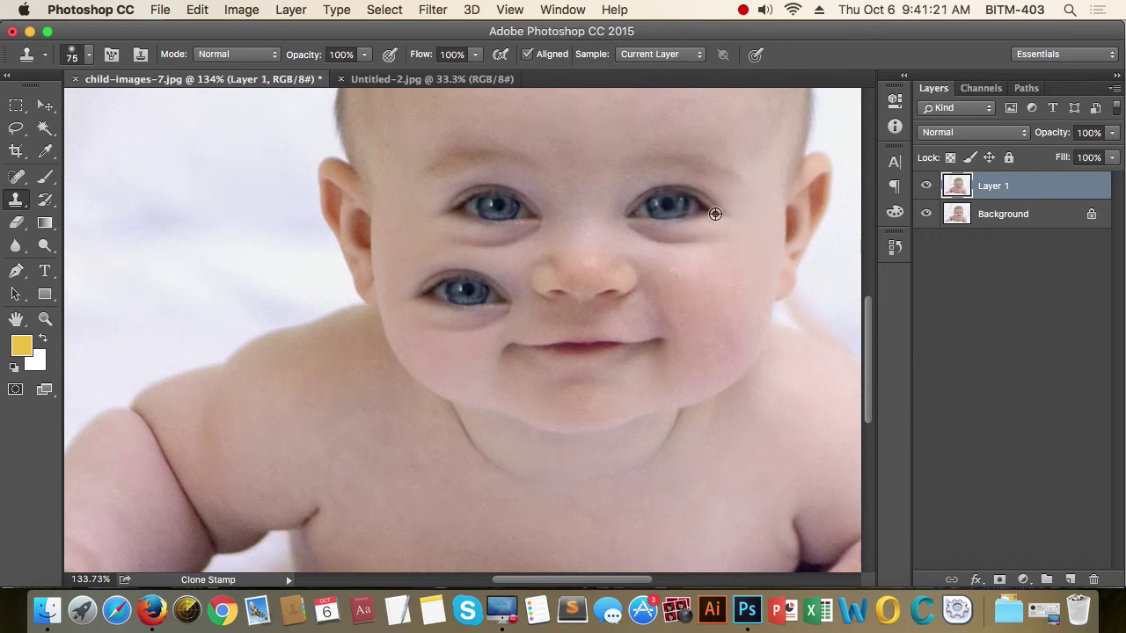
alt+click(715, 214)
mouse_move(730, 286)
mouse_down()
mouse_move(756, 290)
mouse_move(746, 301)
mouse_move(666, 294)
mouse_up()
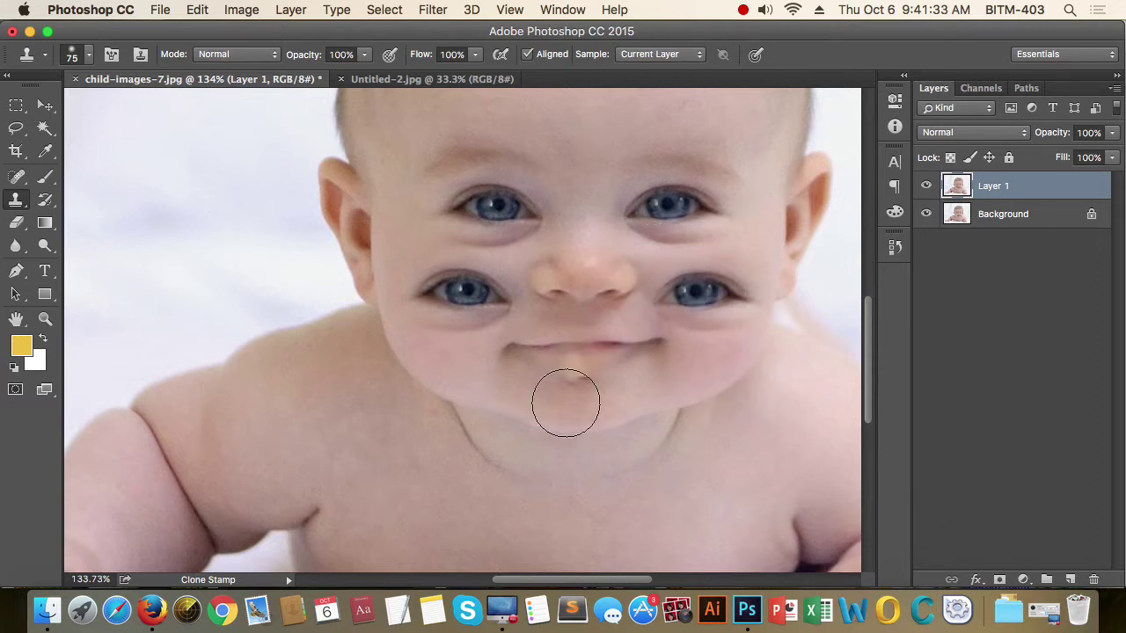
scroll(590, 422, down, 2)
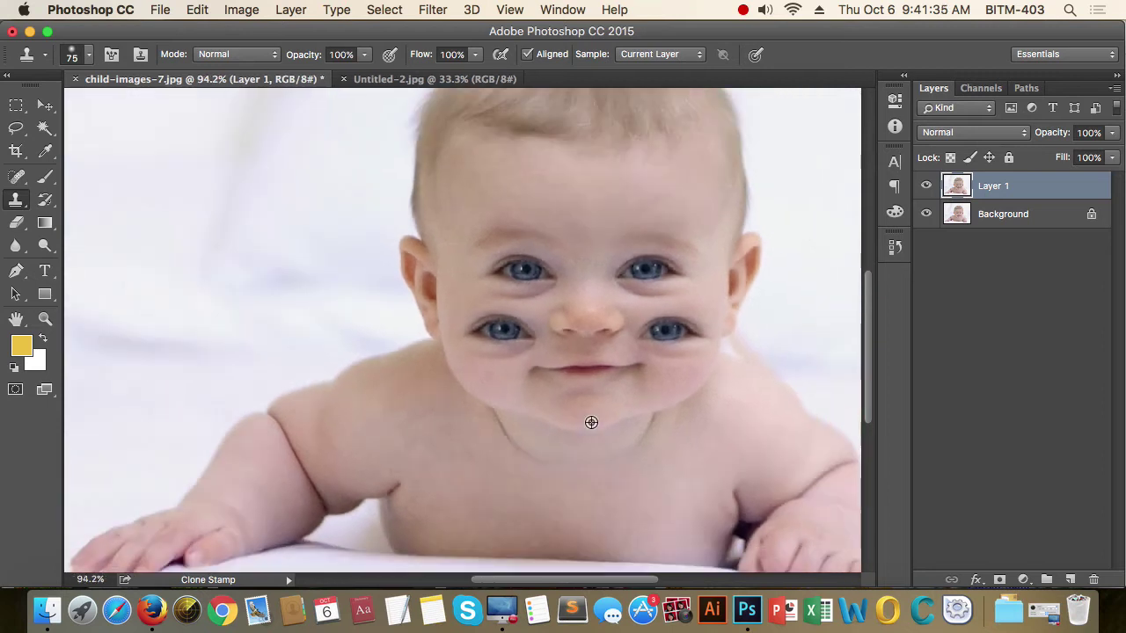
key(super+z)
Step: Choose the Spot Healing Brush and enlarge it to 250 px
scroll(603, 372, up, 2)
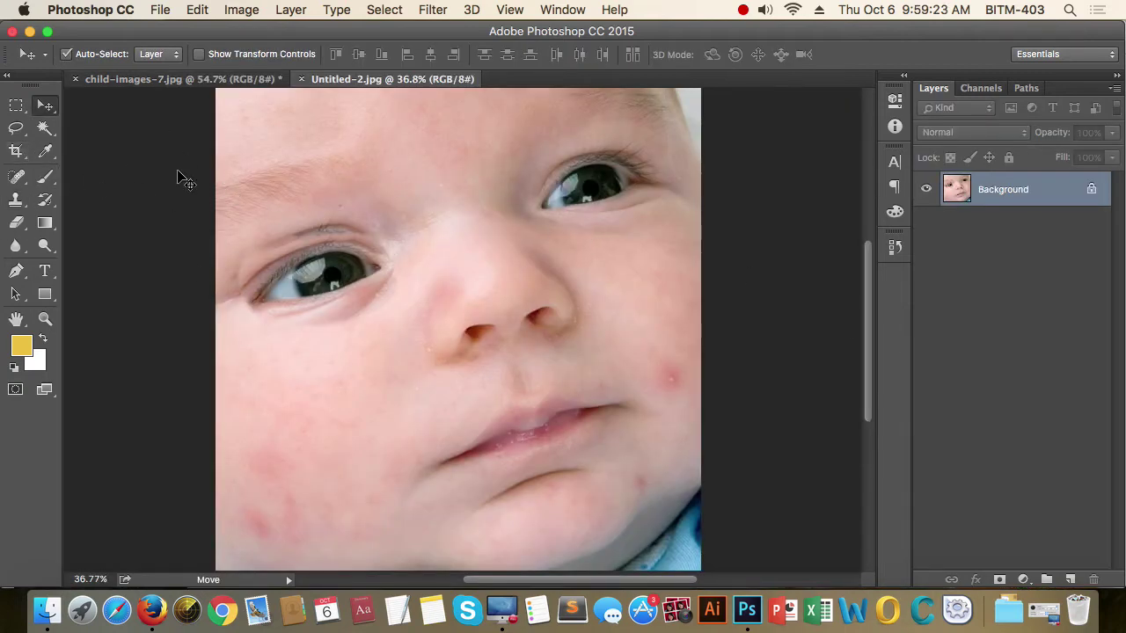
click(20, 179)
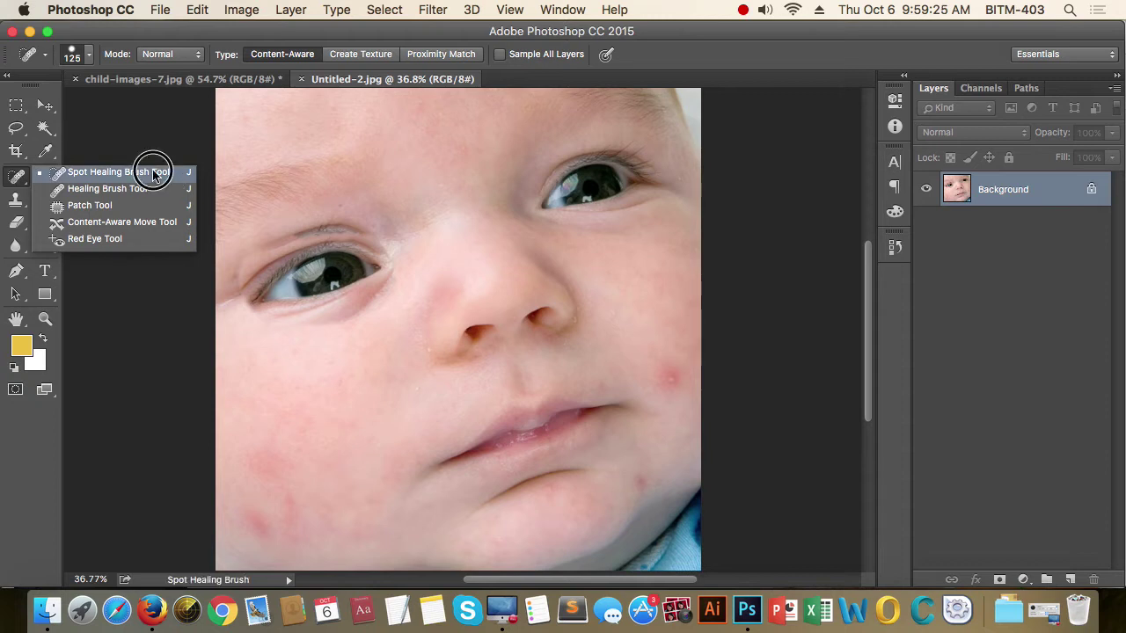
click(151, 171)
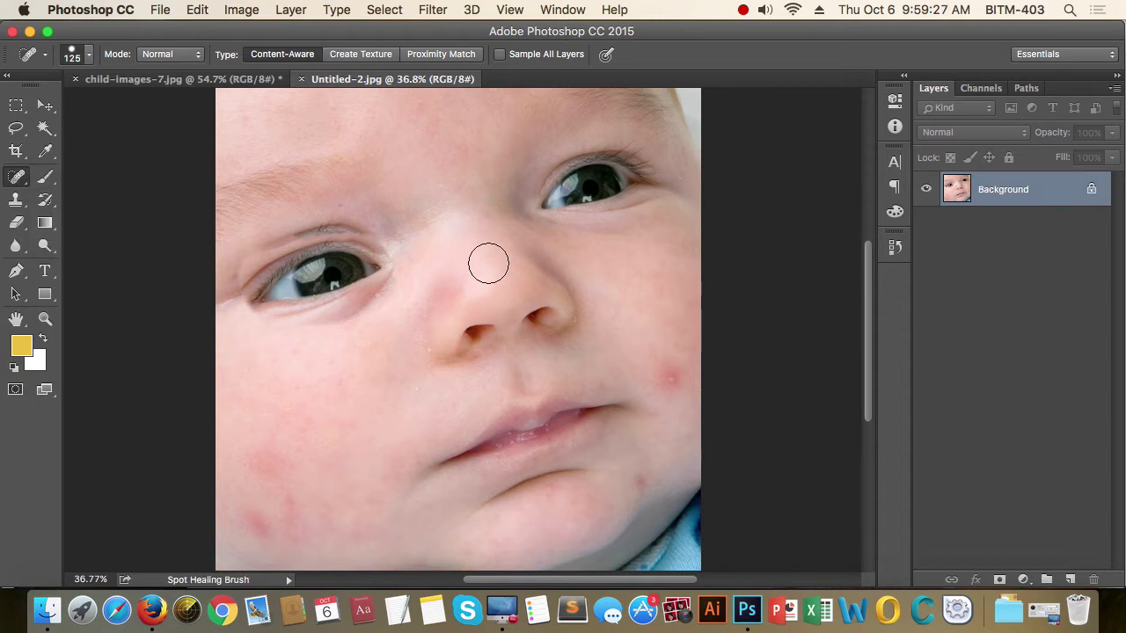
scroll(677, 409, up, 2)
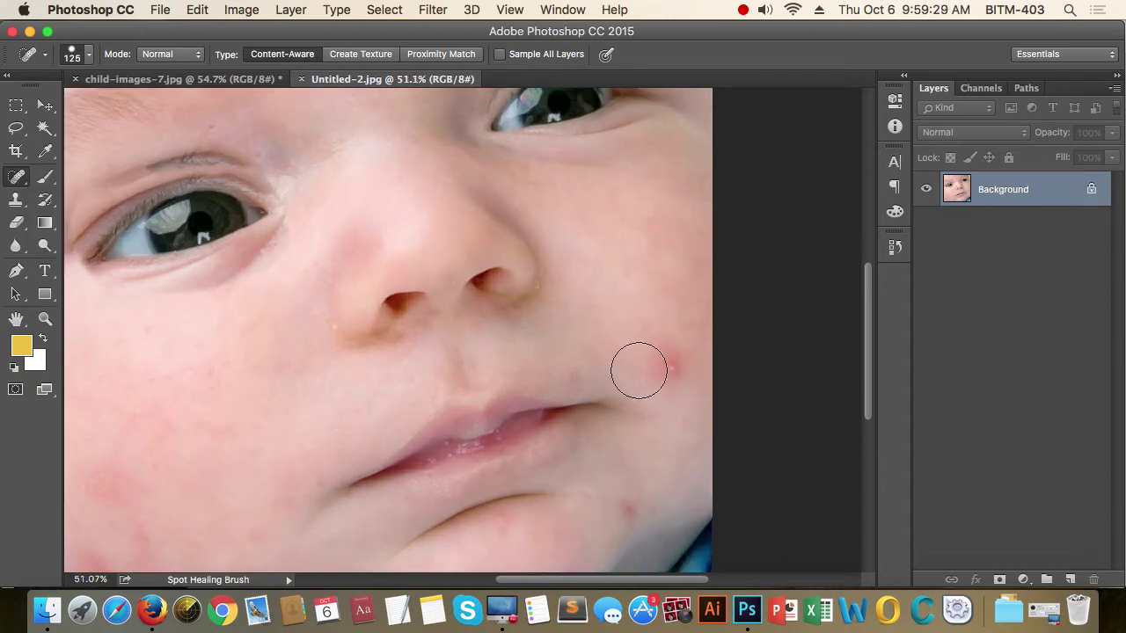
key(bracketright)
key(bracketright)
key(bracketright)
key(bracketright)
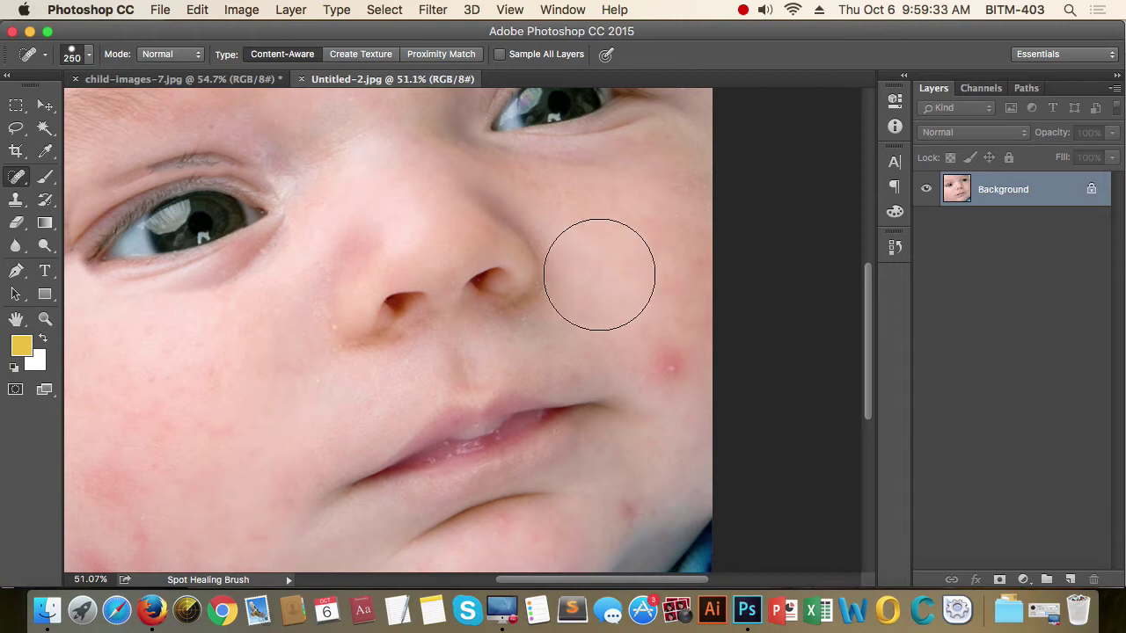
scroll(608, 268, down, 2)
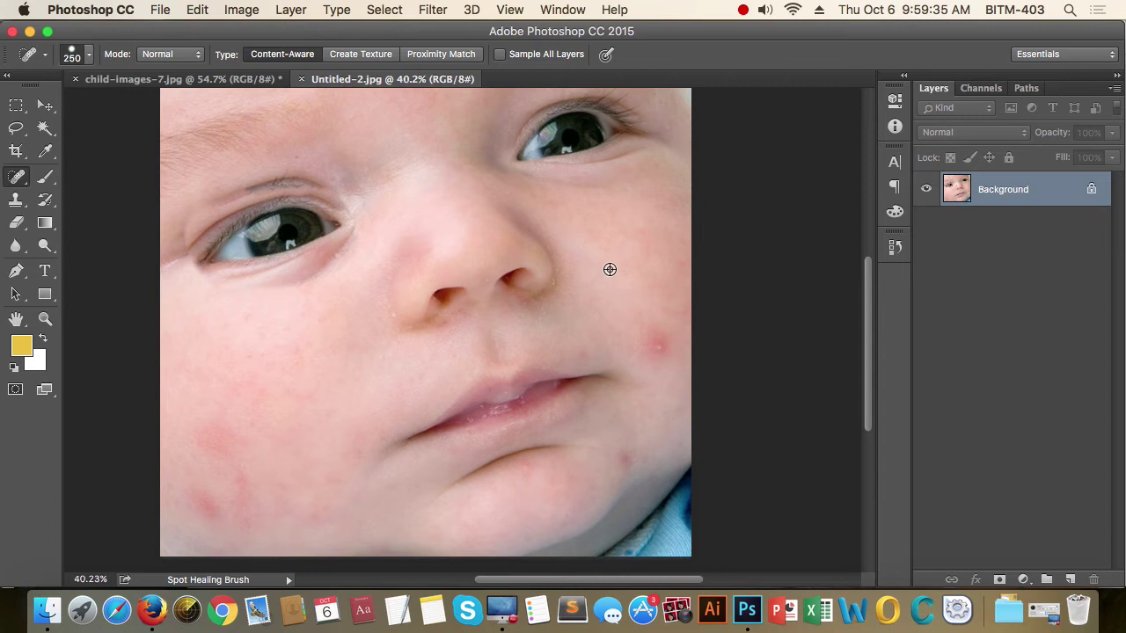
scroll(610, 269, down, 1)
scroll(645, 351, up, 1)
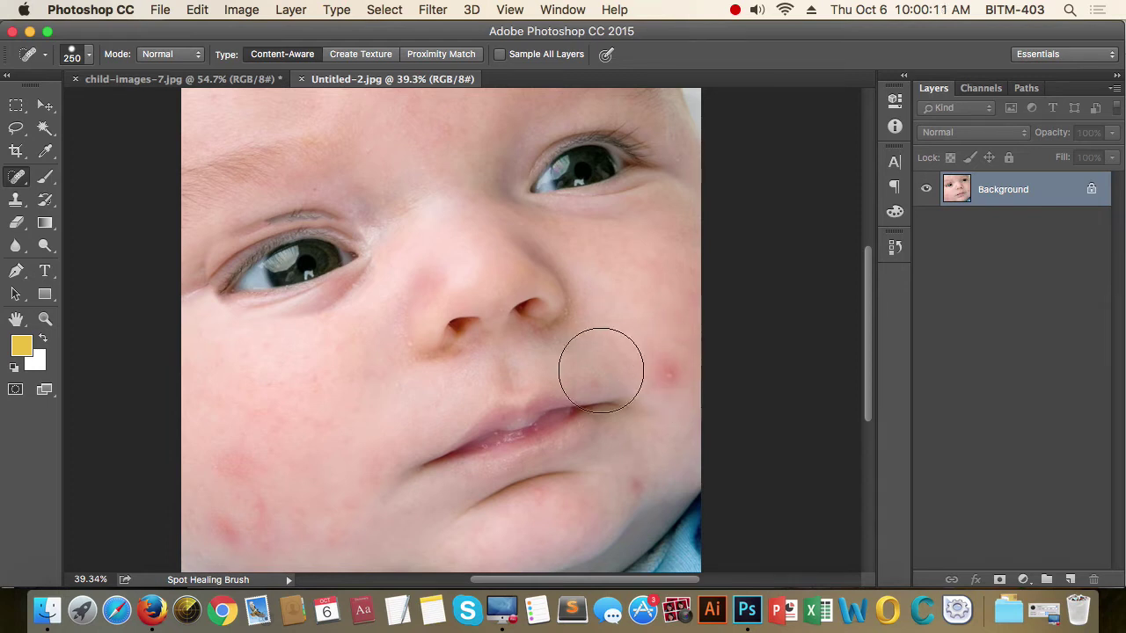
scroll(622, 322, down, 2)
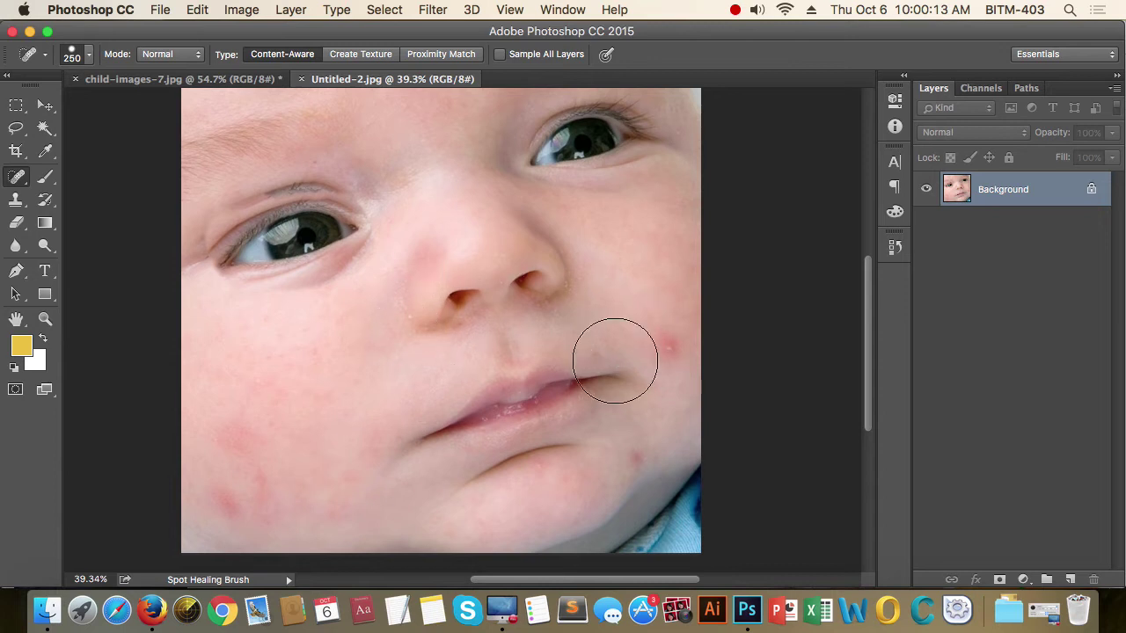
scroll(616, 352, down, 2)
Step: Spot-heal the red spot on the right cheek, undoing once to compare
click(673, 321)
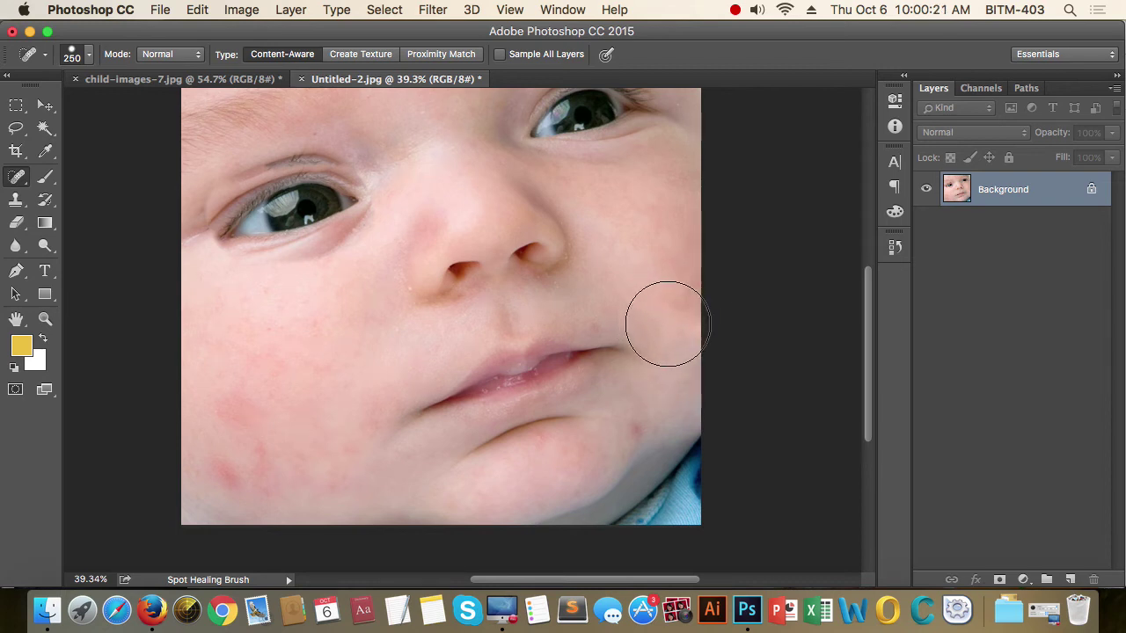
key(ctrl+z)
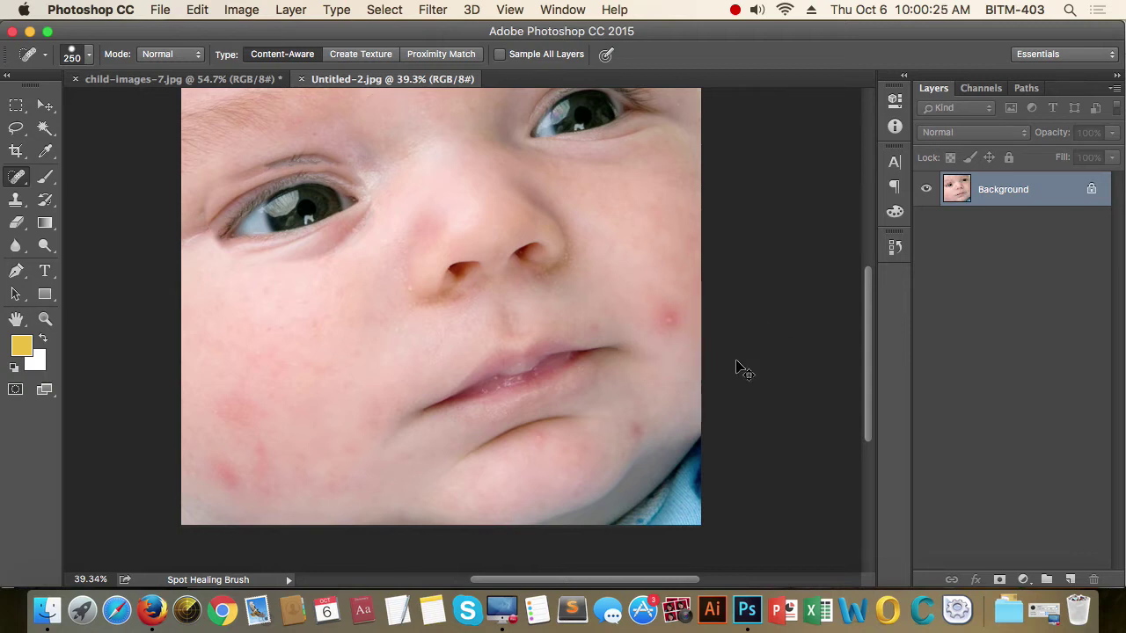
key(ctrl+z)
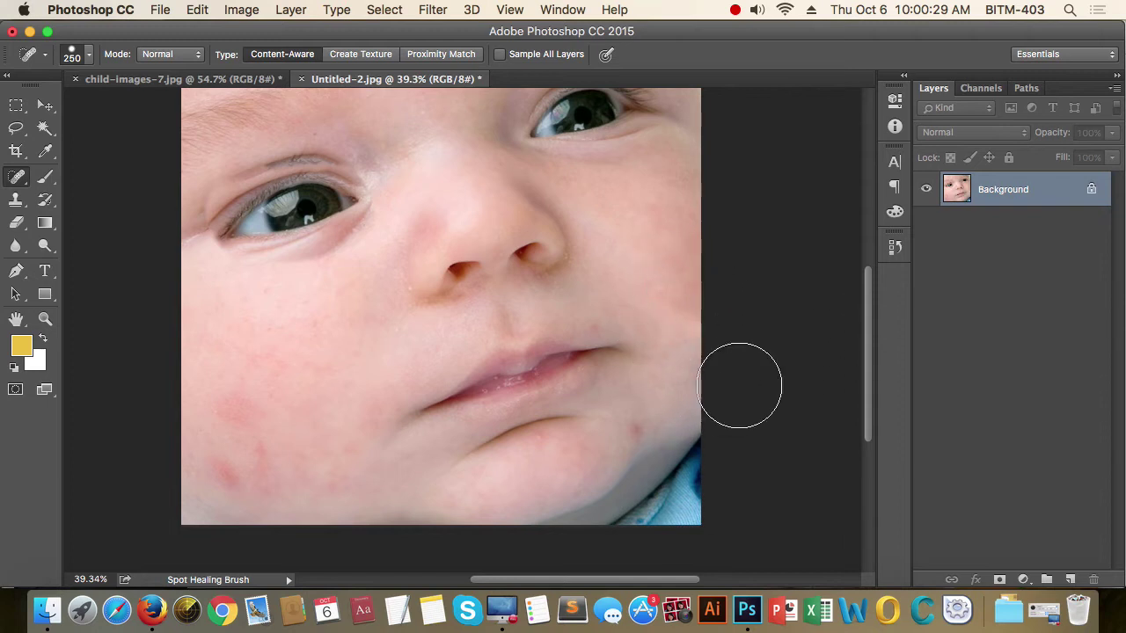
scroll(696, 363, down, 2)
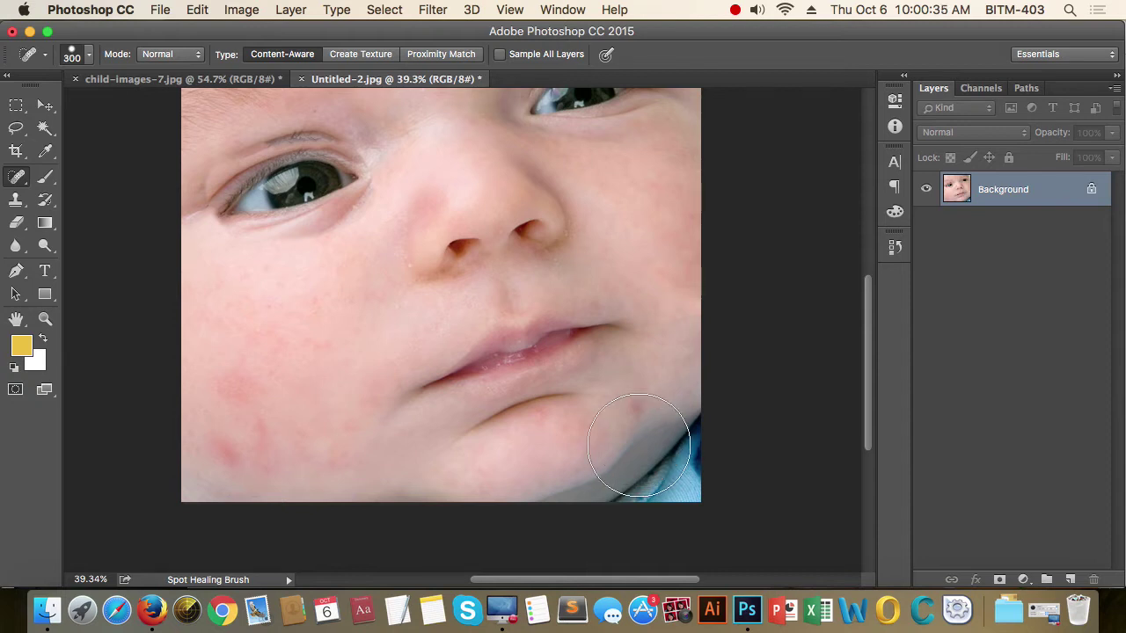
Step: Shrink the brush to heal the chin blemish, then enlarge it to 125 px
key(bracketleft)
key(bracketleft)
key(bracketleft)
key(bracketleft)
key(bracketleft)
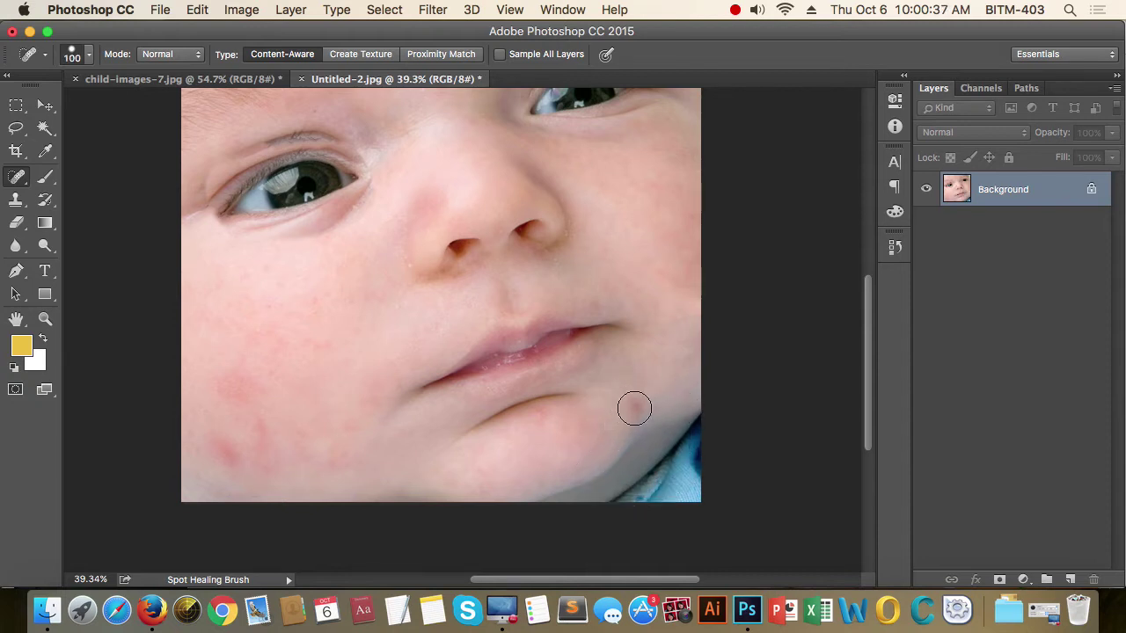
click(636, 408)
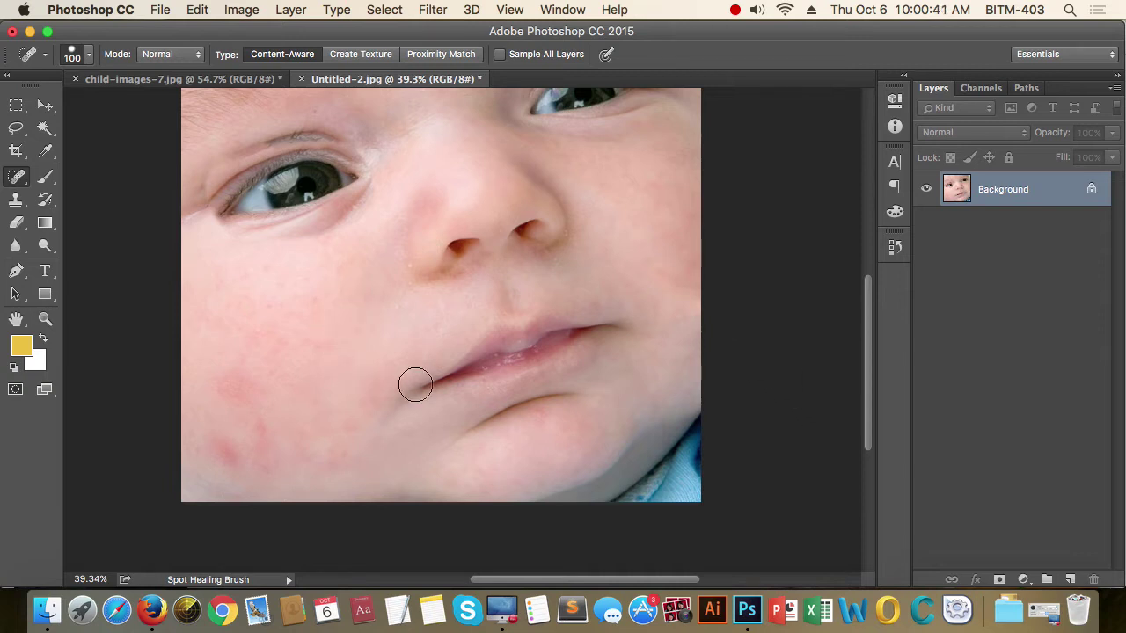
scroll(352, 382, up, 2)
scroll(427, 361, down, 1)
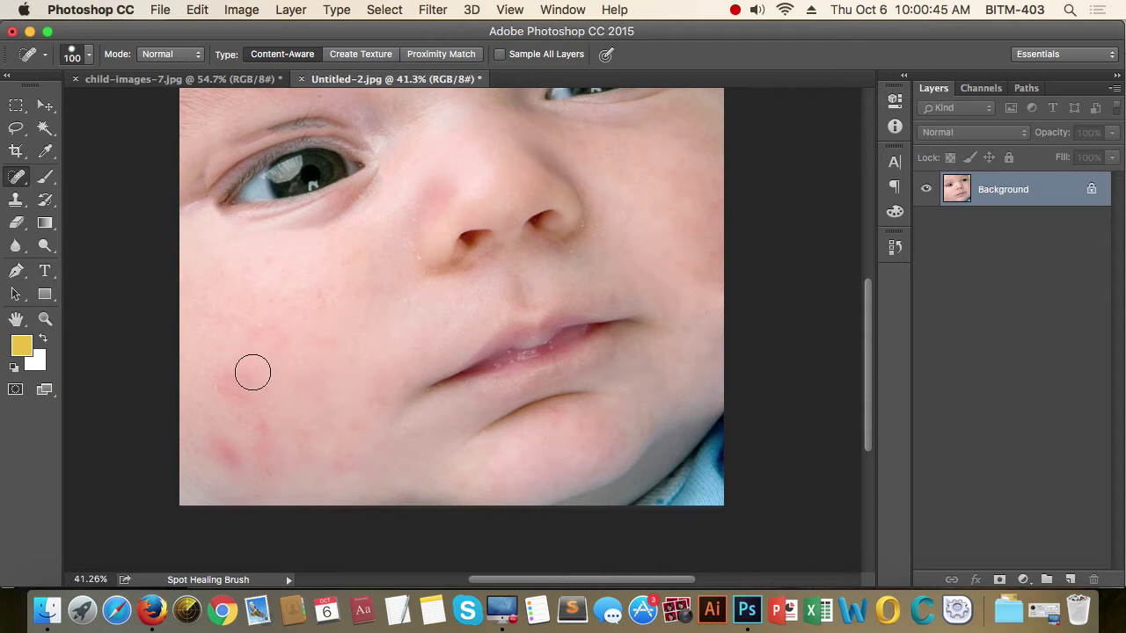
scroll(369, 341, down, 1)
scroll(392, 344, down, 1)
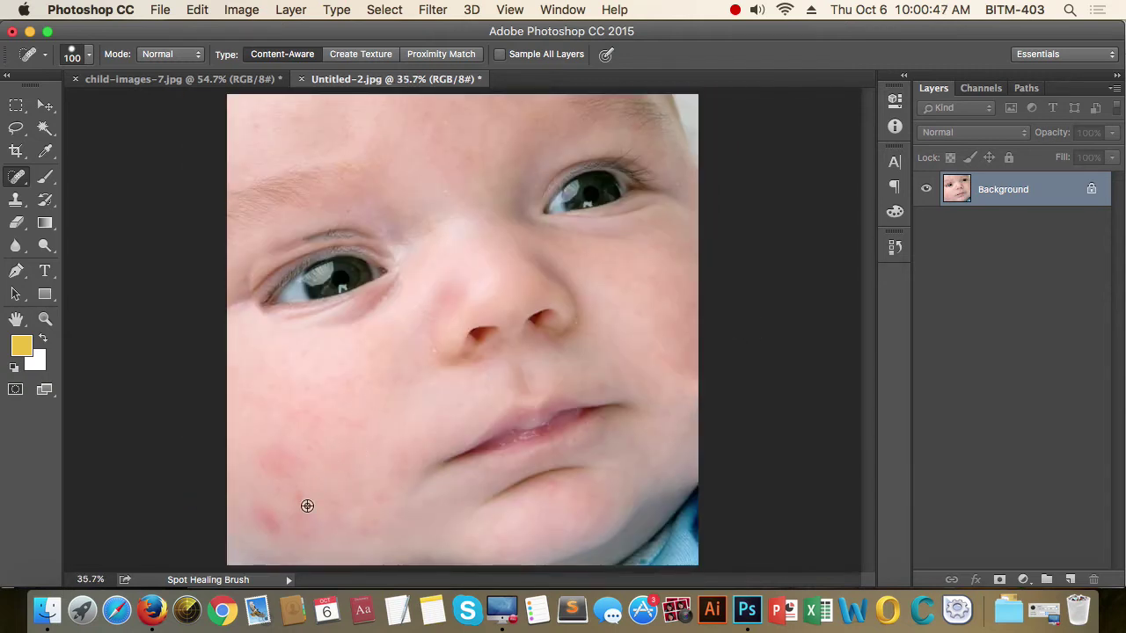
scroll(307, 506, up, 2)
scroll(379, 439, up, 1)
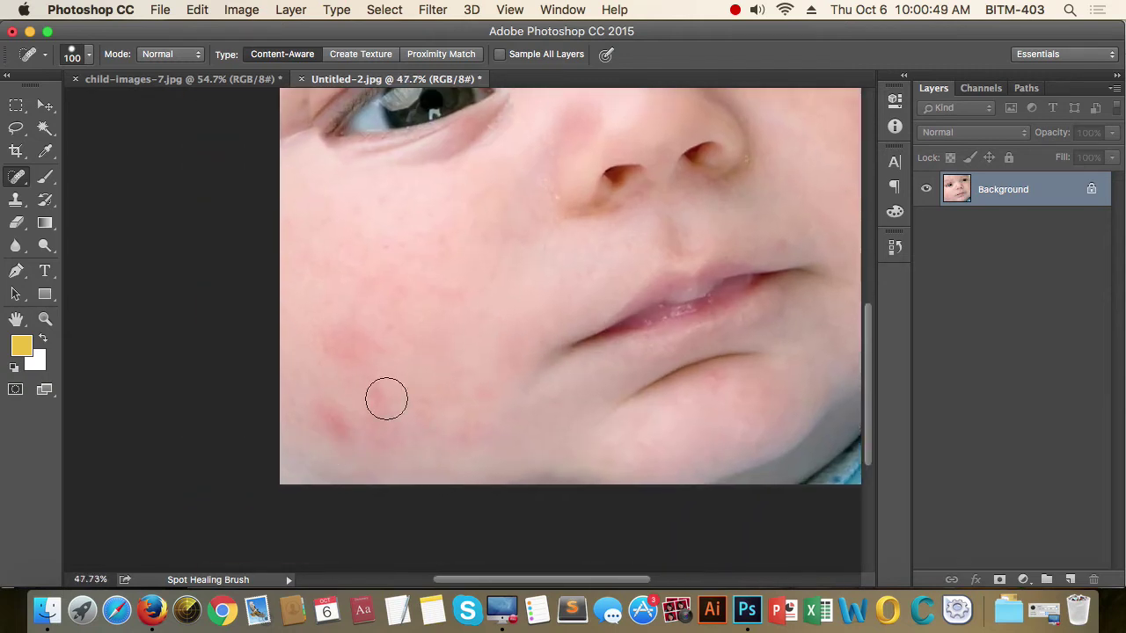
scroll(436, 363, up, 1)
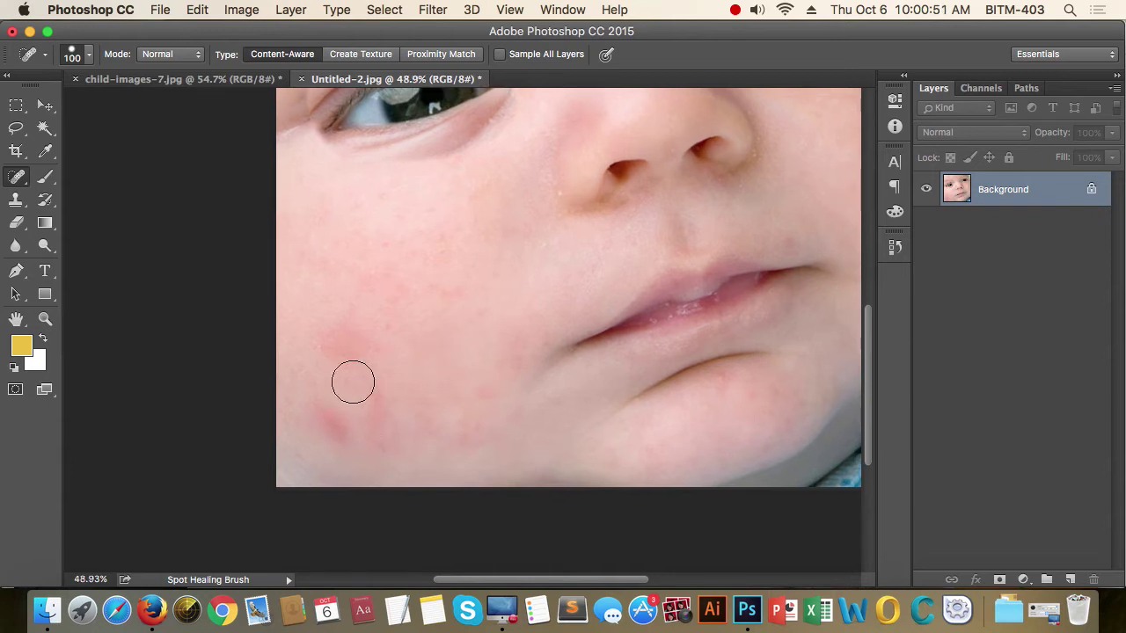
key(bracketright)
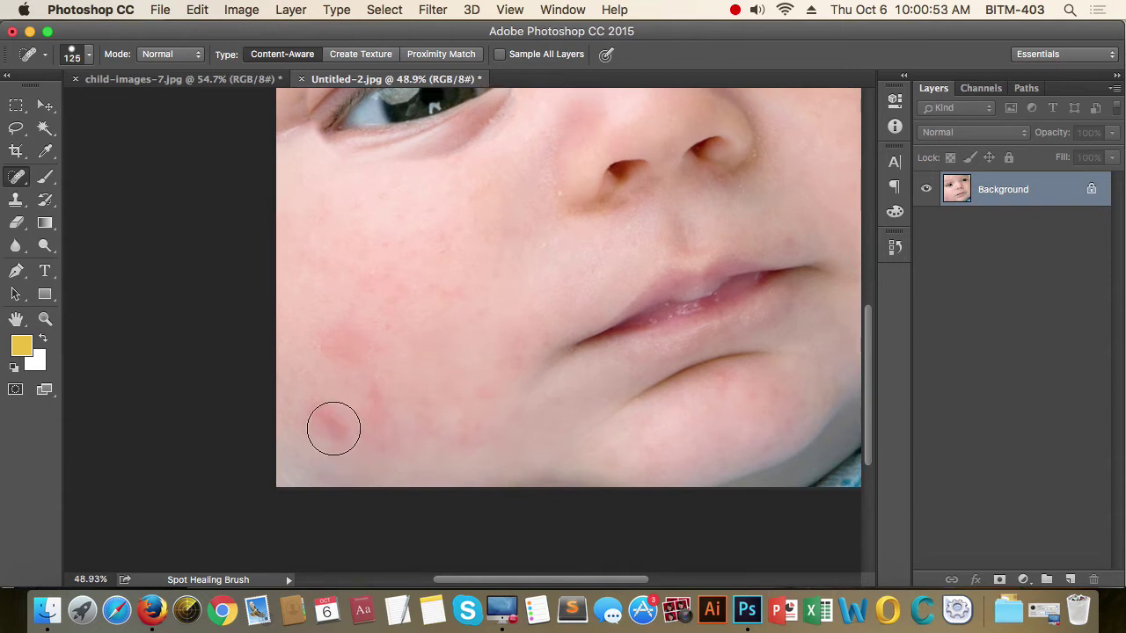
Step: Spot-heal the three red blemishes on the lower-left cheek
click(333, 427)
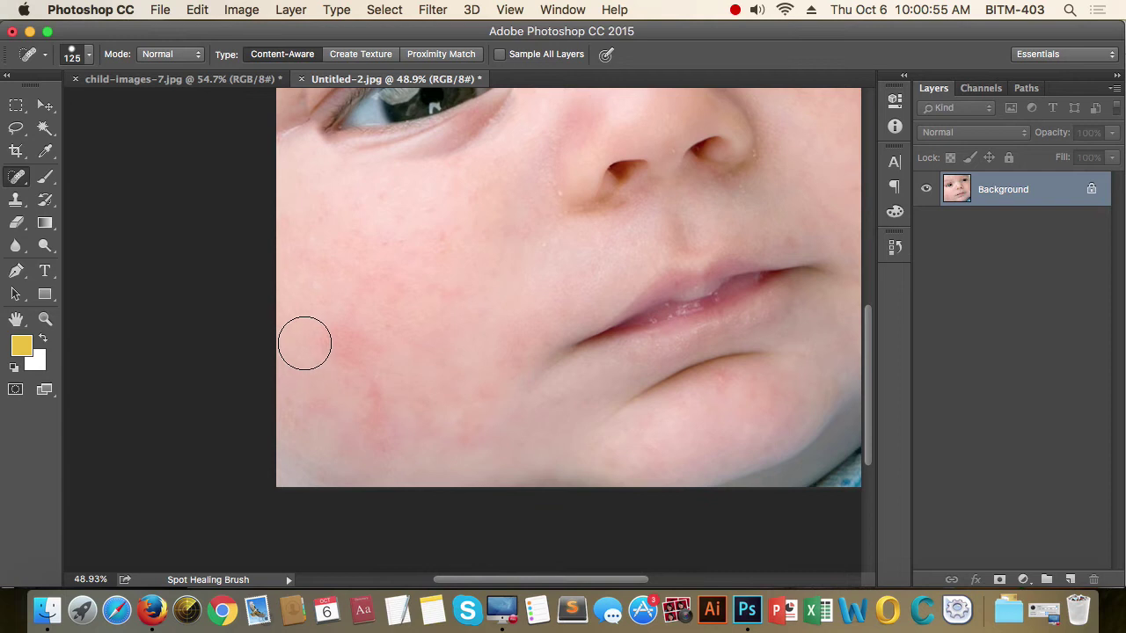
click(357, 343)
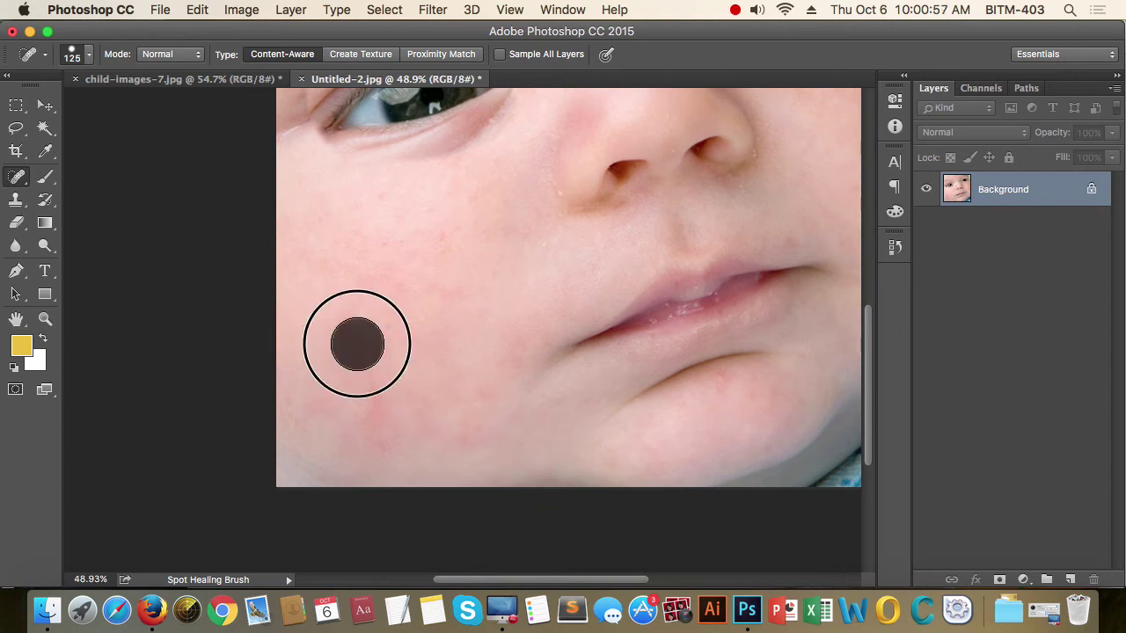
click(379, 435)
scroll(472, 406, down, 1)
scroll(472, 406, down, 1)
scroll(472, 406, down, 2)
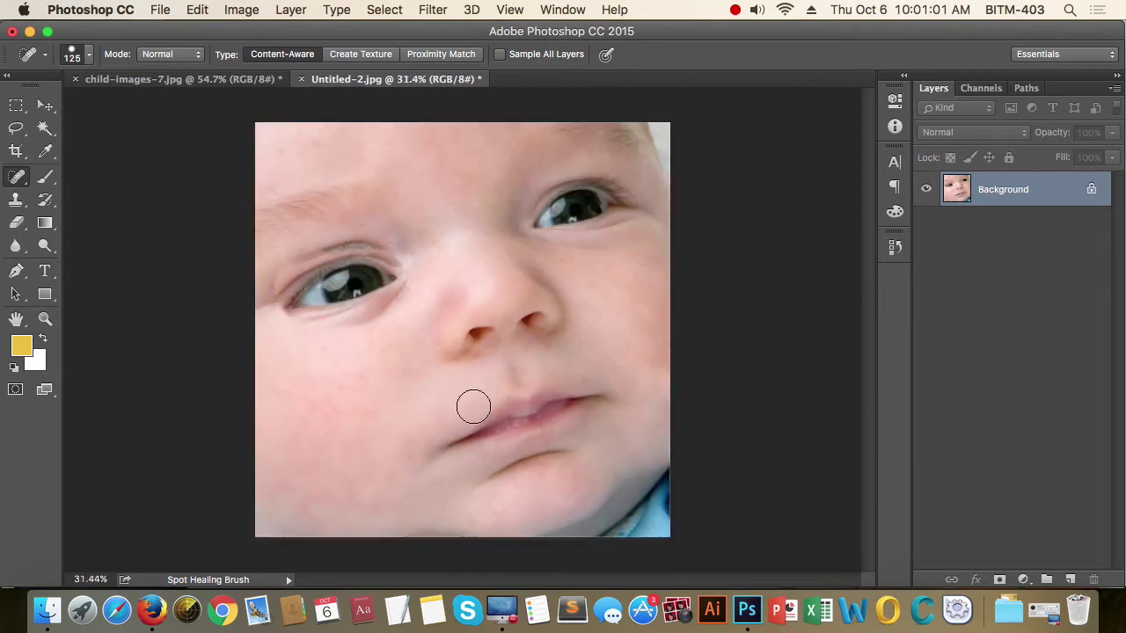
Step: Zoom and pan to inspect the baby's mouth and chin up close
scroll(634, 342, up, 1)
scroll(634, 343, up, 1)
scroll(634, 342, up, 1)
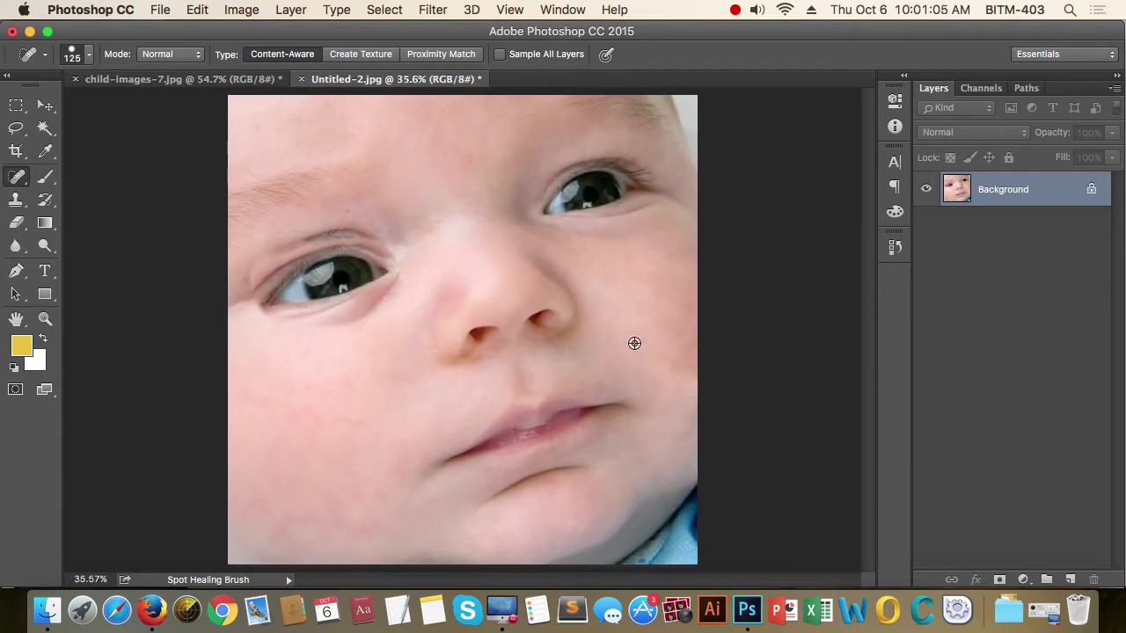
scroll(639, 334, up, 1)
scroll(639, 334, up, 1)
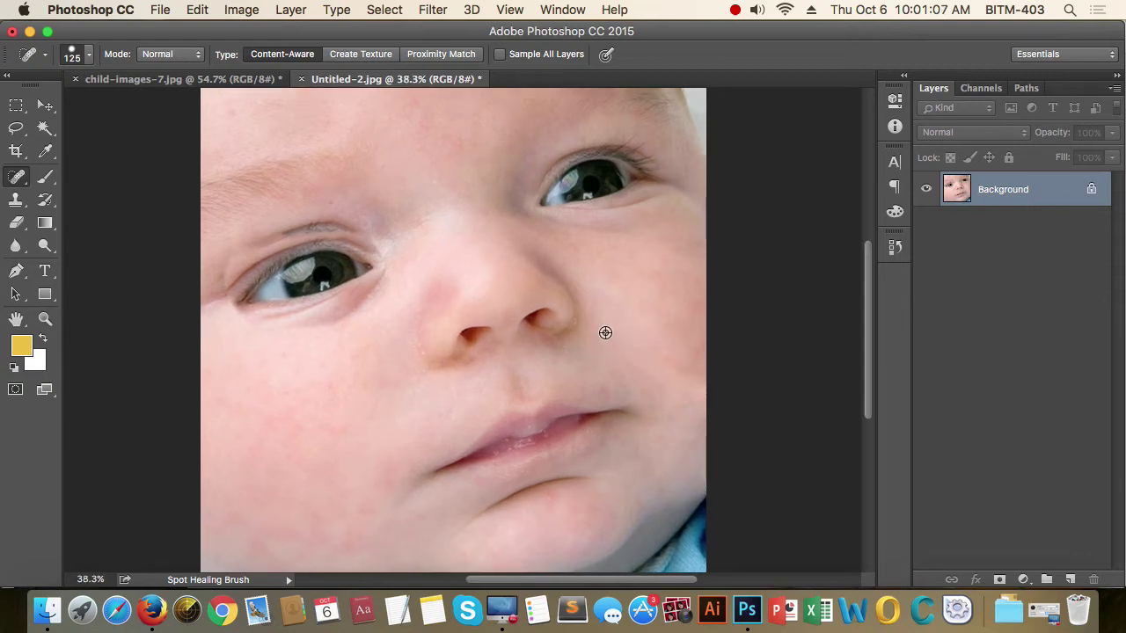
scroll(604, 332, up, 2)
scroll(603, 331, down, 1)
scroll(603, 332, down, 2)
scroll(688, 380, up, 2)
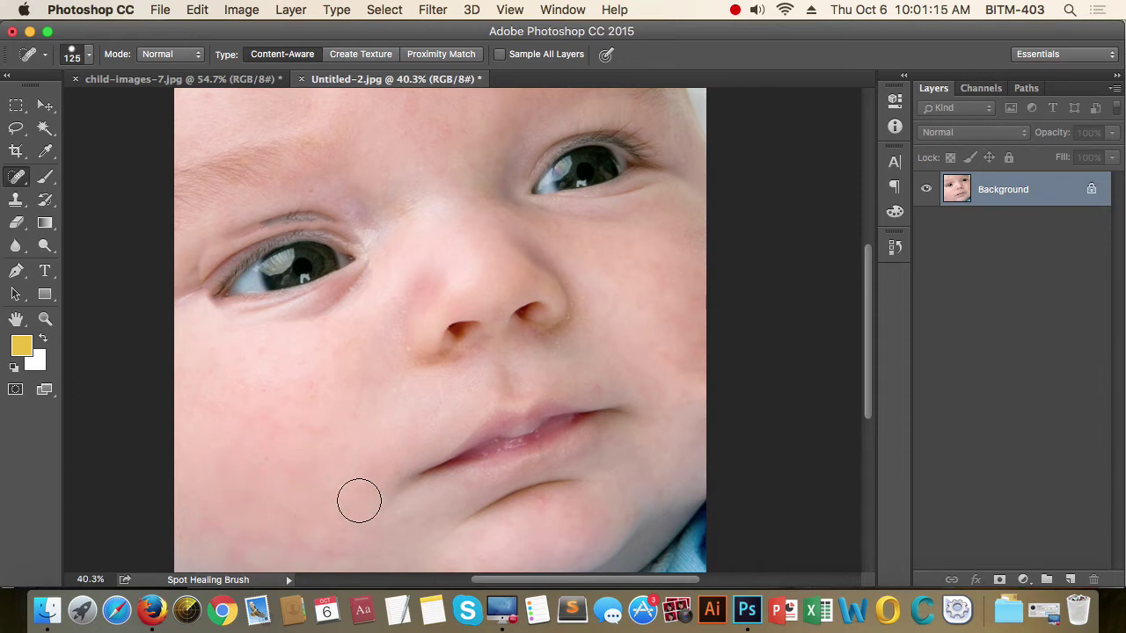
scroll(629, 332, down, 1)
scroll(629, 332, down, 1)
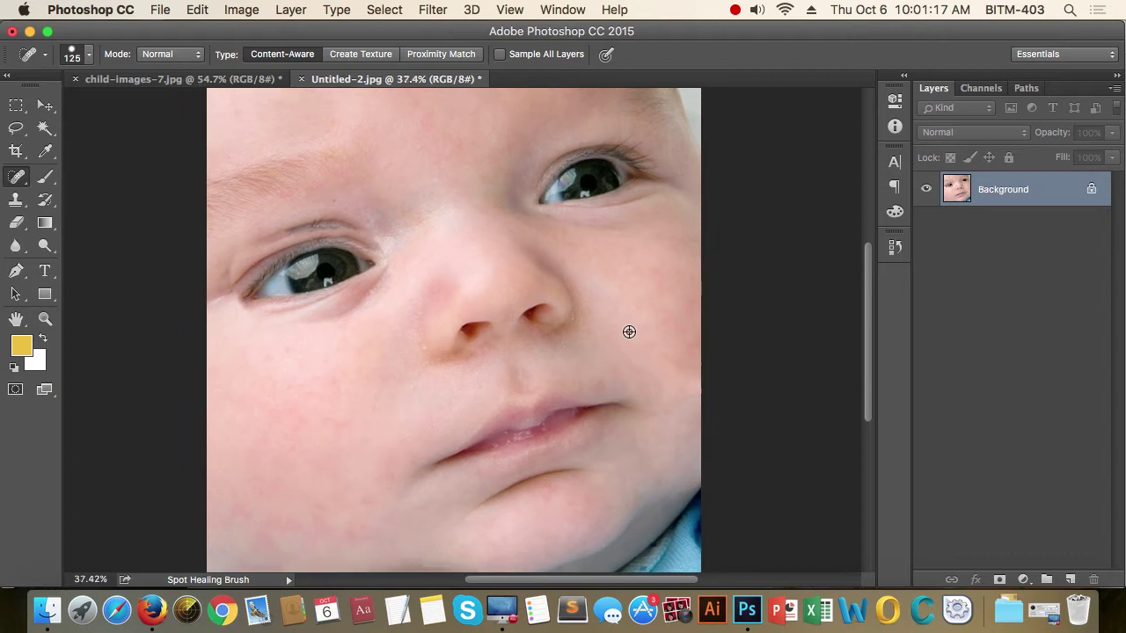
scroll(629, 332, down, 1)
scroll(587, 365, up, 1)
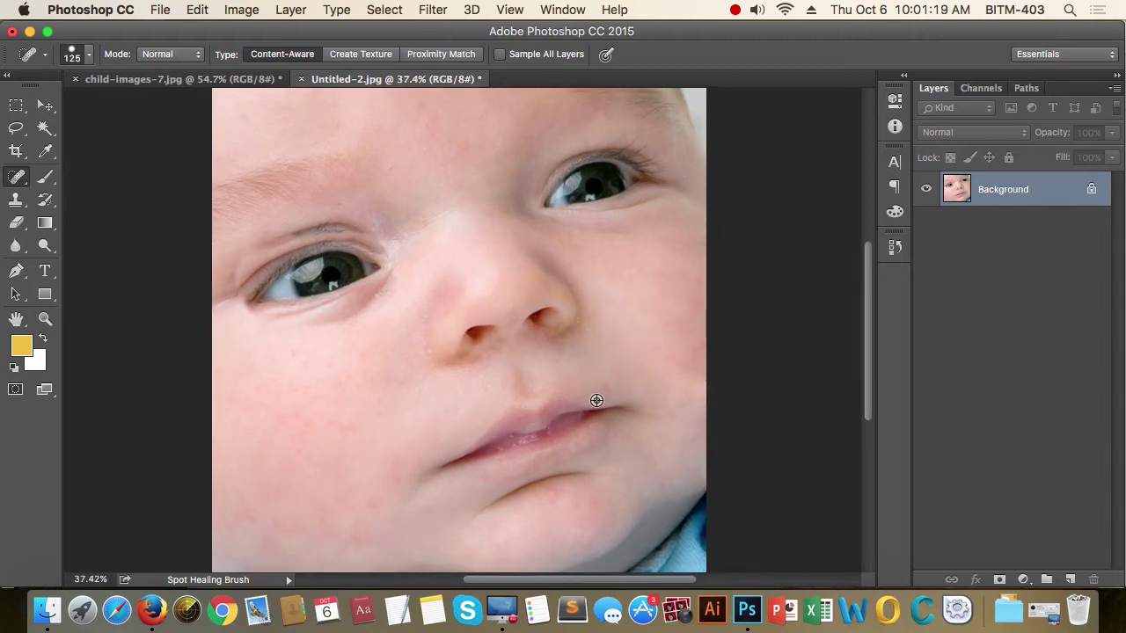
scroll(596, 400, up, 1)
scroll(597, 401, up, 2)
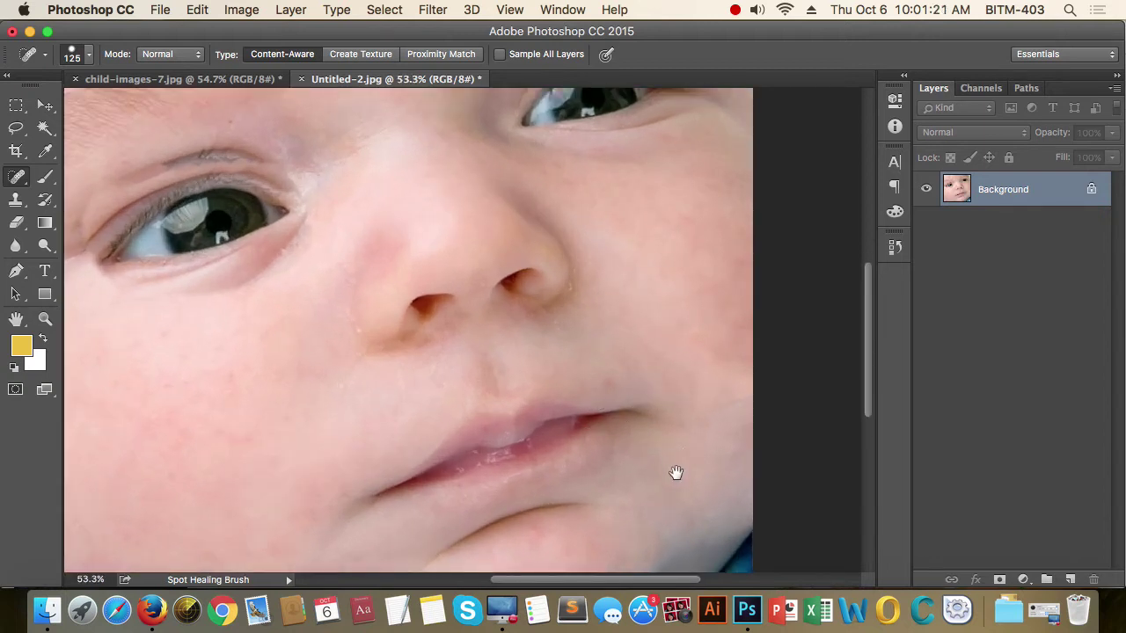
drag(675, 473, 658, 340)
scroll(586, 377, up, 1)
scroll(587, 378, up, 2)
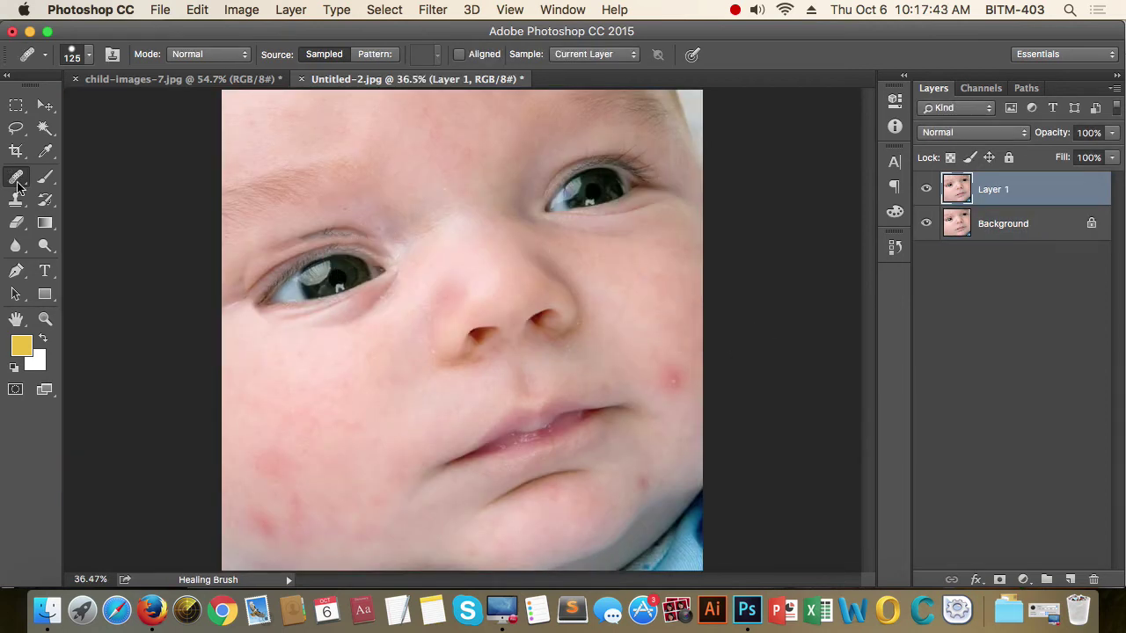
Step: Switch to the Healing Brush with a sampled source and paint test strokes over the eye
click(17, 180)
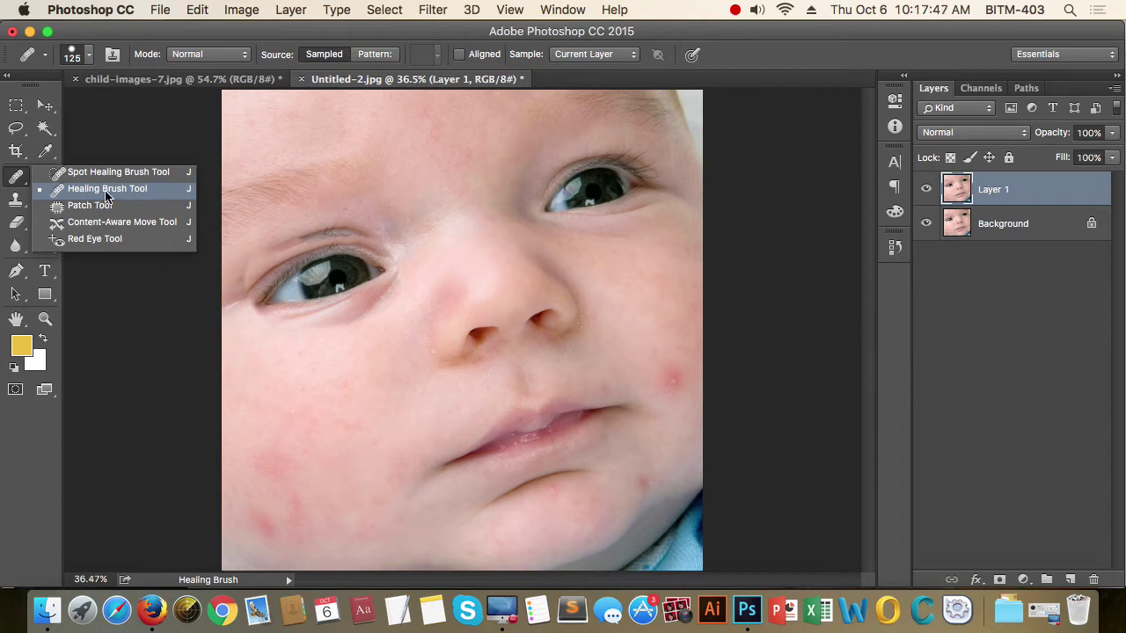
click(120, 191)
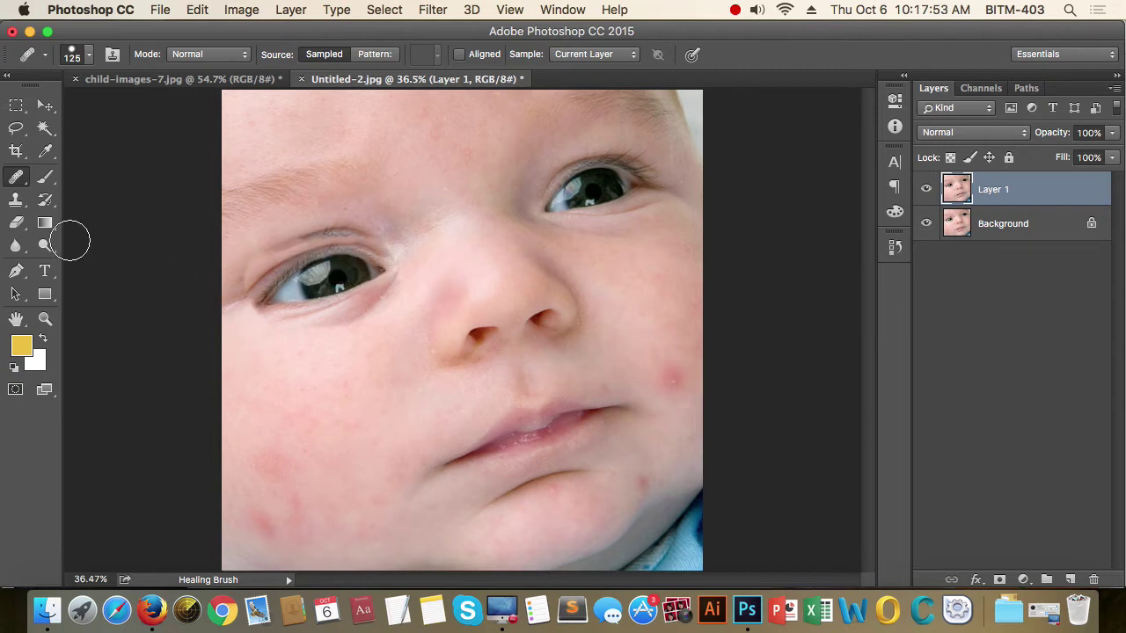
mouse_move(280, 286)
mouse_down()
mouse_move(307, 289)
mouse_move(326, 269)
mouse_up()
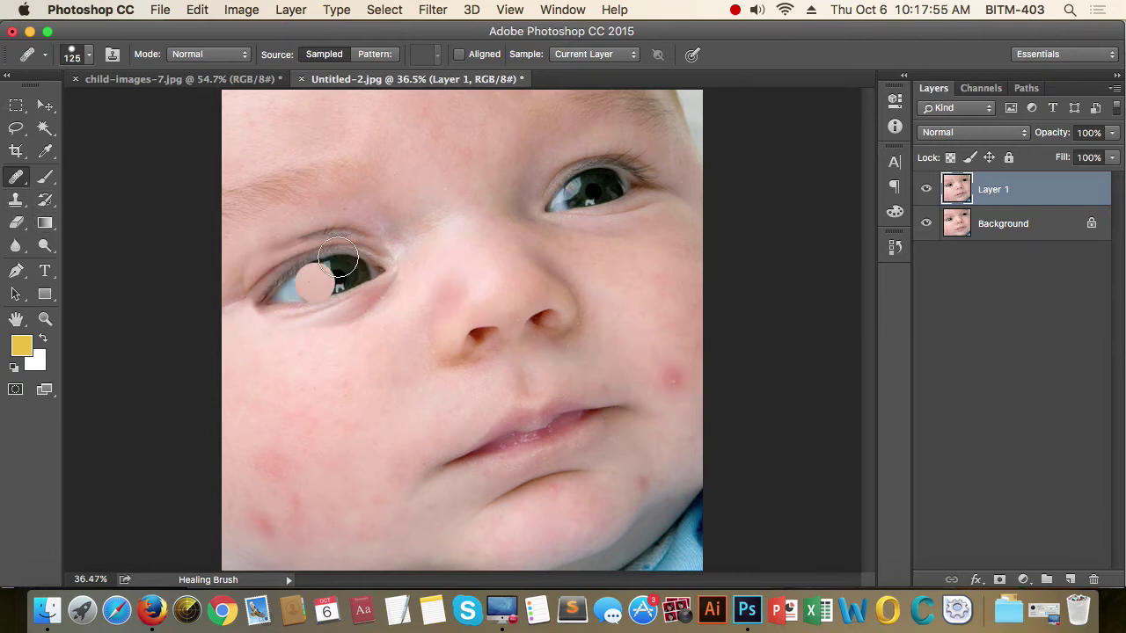
drag(540, 189, 613, 179)
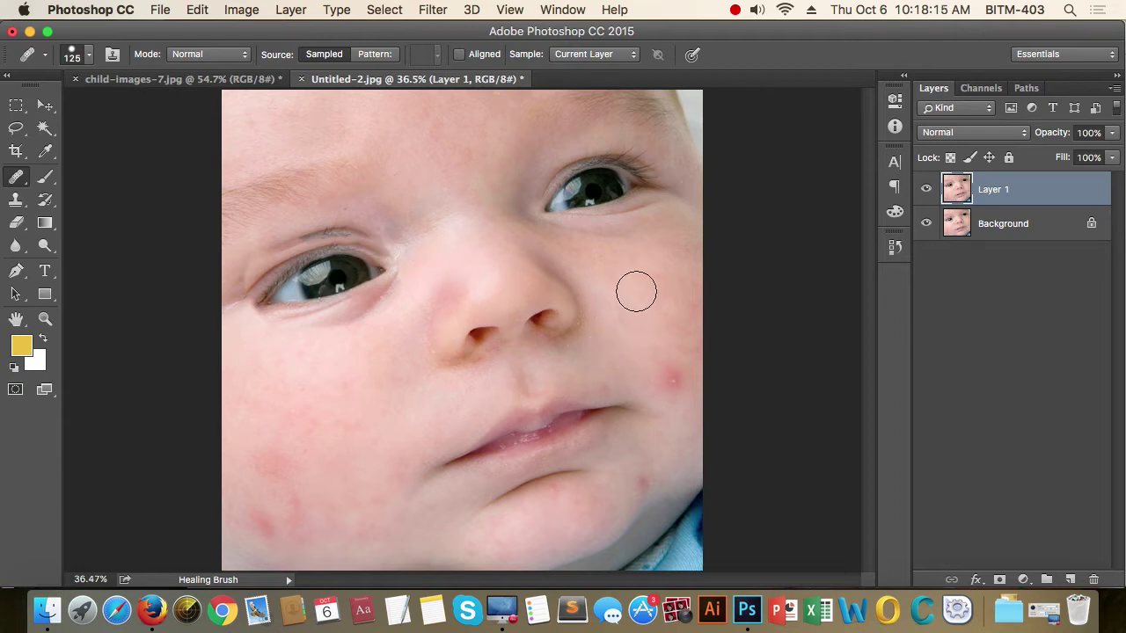
Step: Heal the red blemishes on the right cheek and near the lower jaw
click(677, 377)
key(super+z)
click(673, 378)
key(ctrl+z)
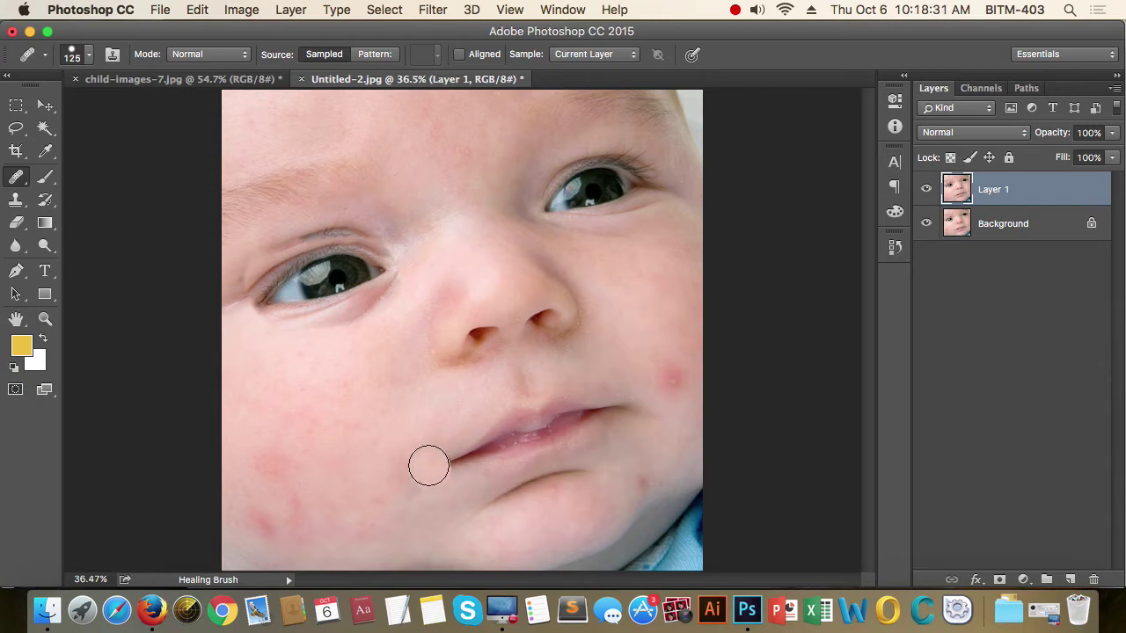
click(671, 384)
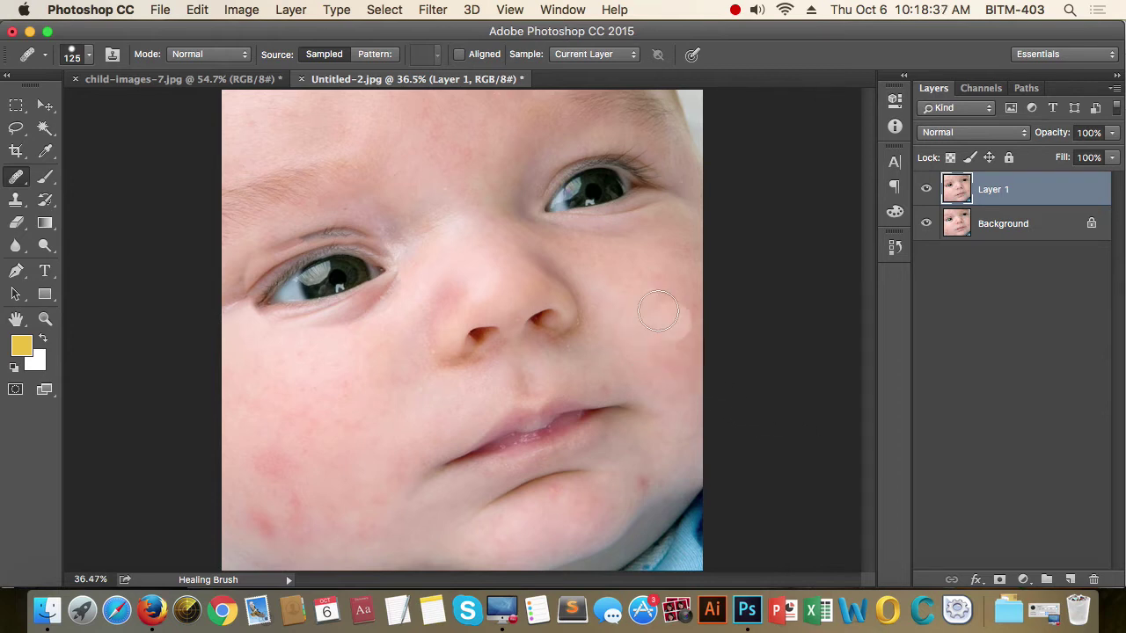
click(672, 391)
click(664, 488)
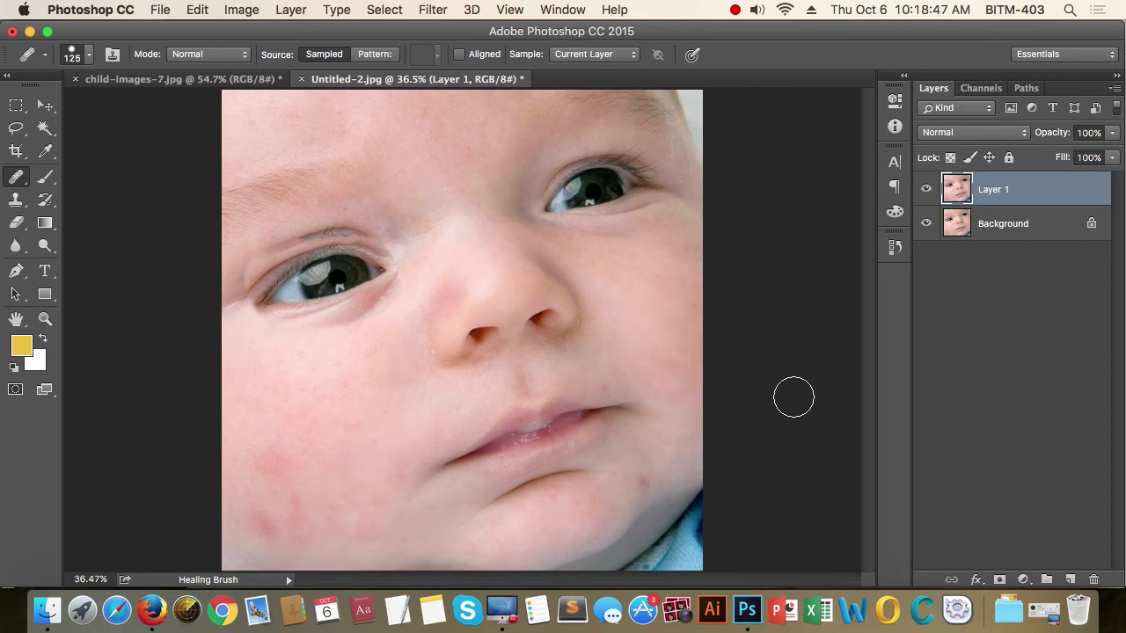
click(687, 339)
Step: Sample clean cheek skin and try patching the eye corner, iris and eyelid, undoing each
key(super+z)
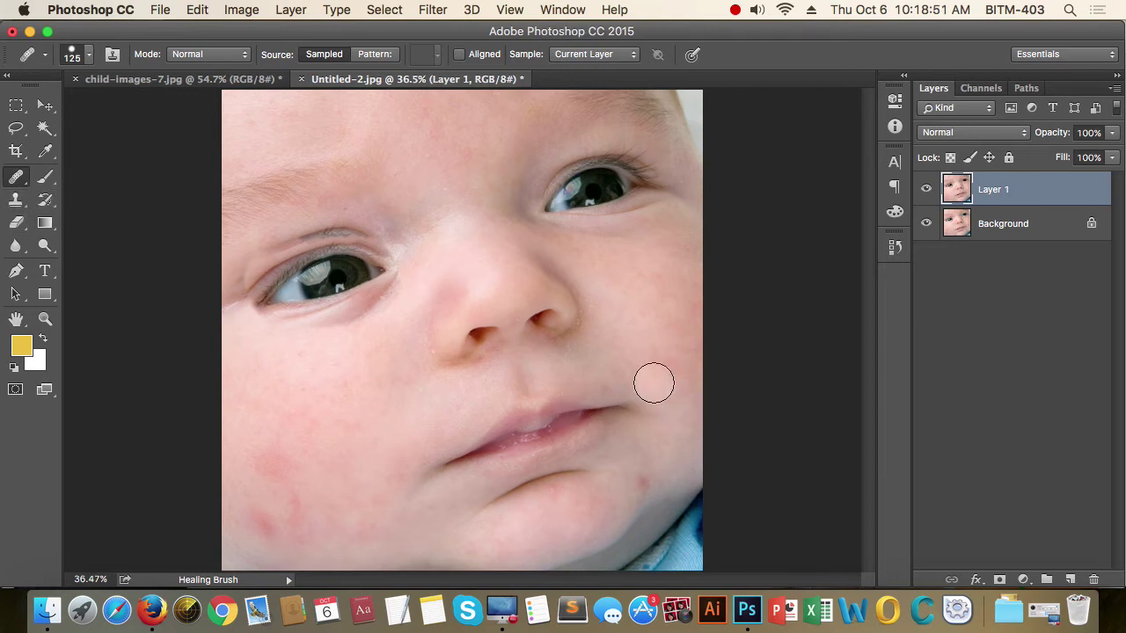
click(268, 328)
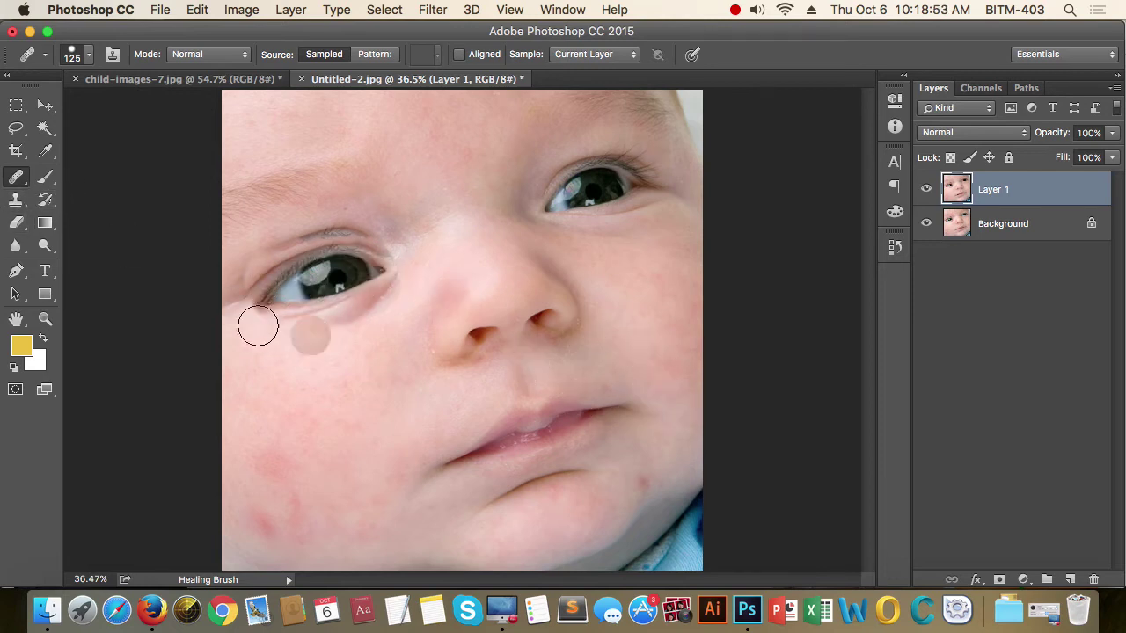
click(273, 296)
key(super+z)
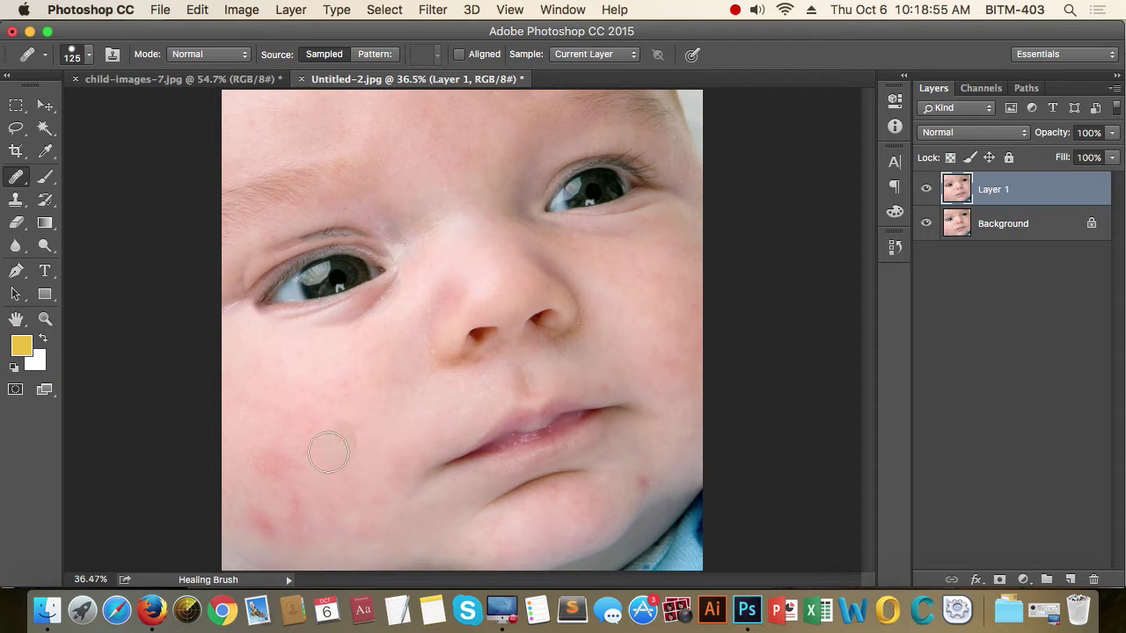
click(308, 277)
key(super+z)
click(334, 234)
key(super+z)
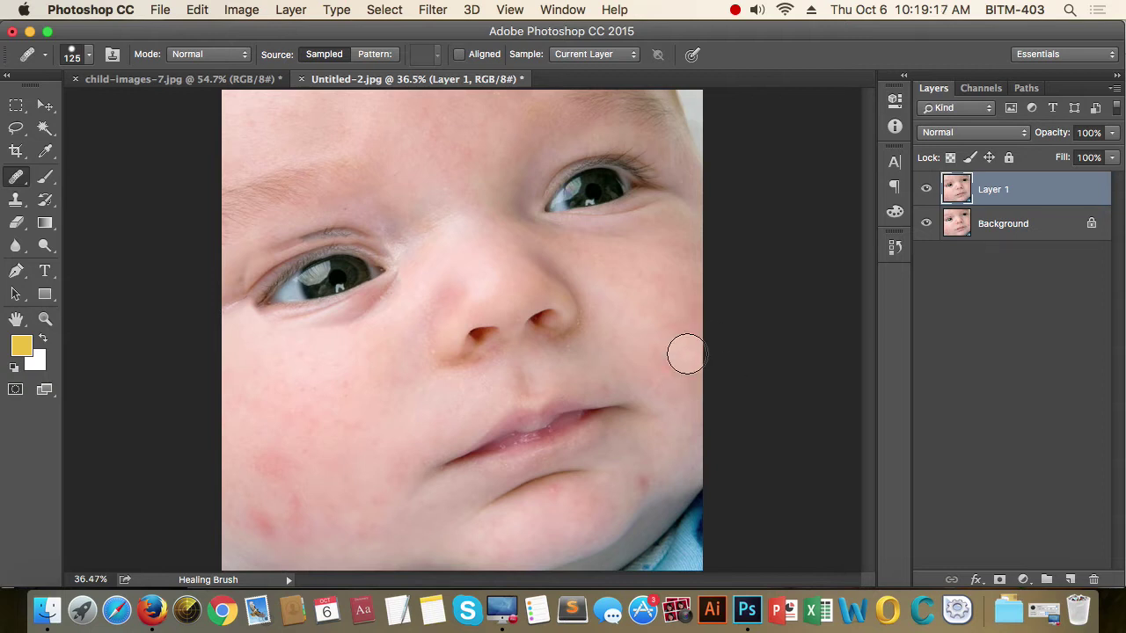
scroll(666, 402, up, 1)
scroll(668, 403, up, 1)
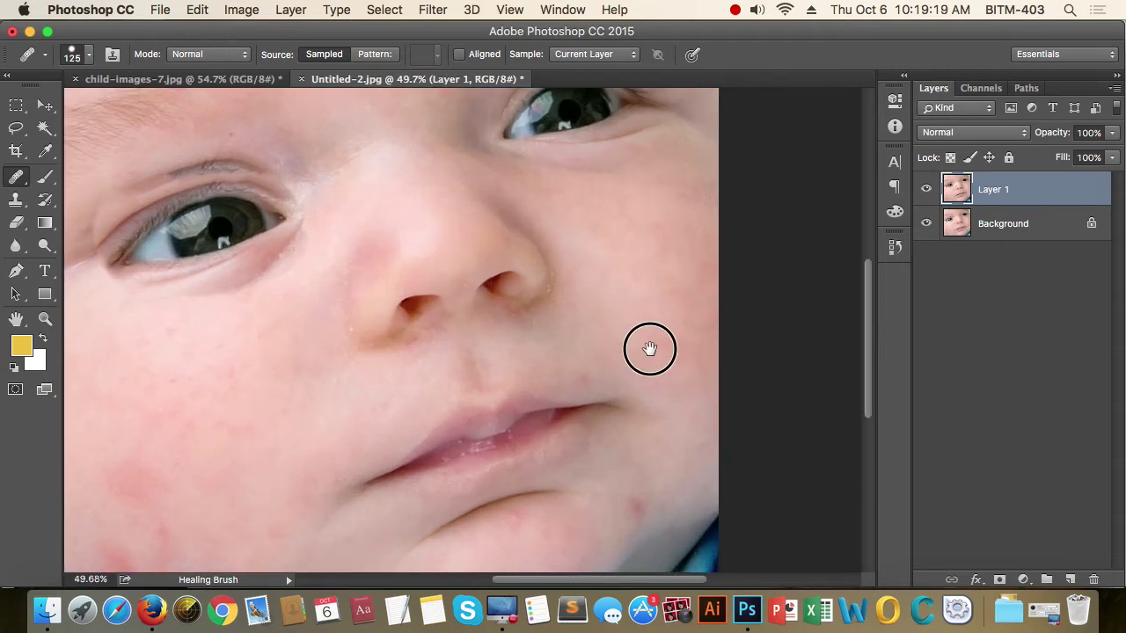
drag(648, 346, 784, 302)
drag(349, 394, 524, 314)
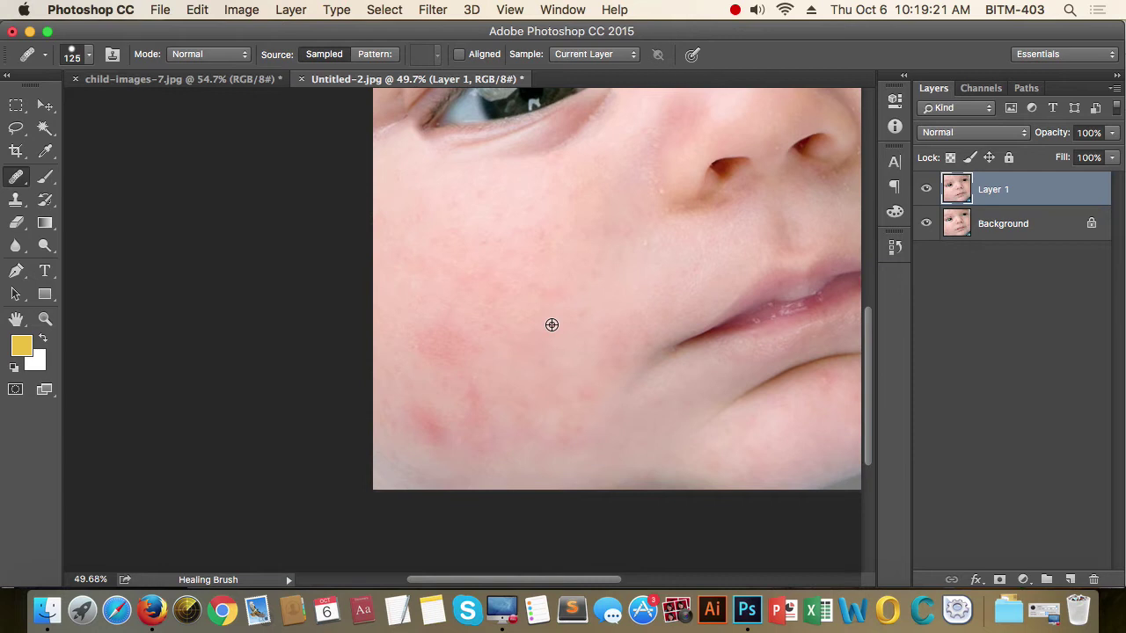
scroll(565, 324, down, 1)
scroll(558, 359, up, 3)
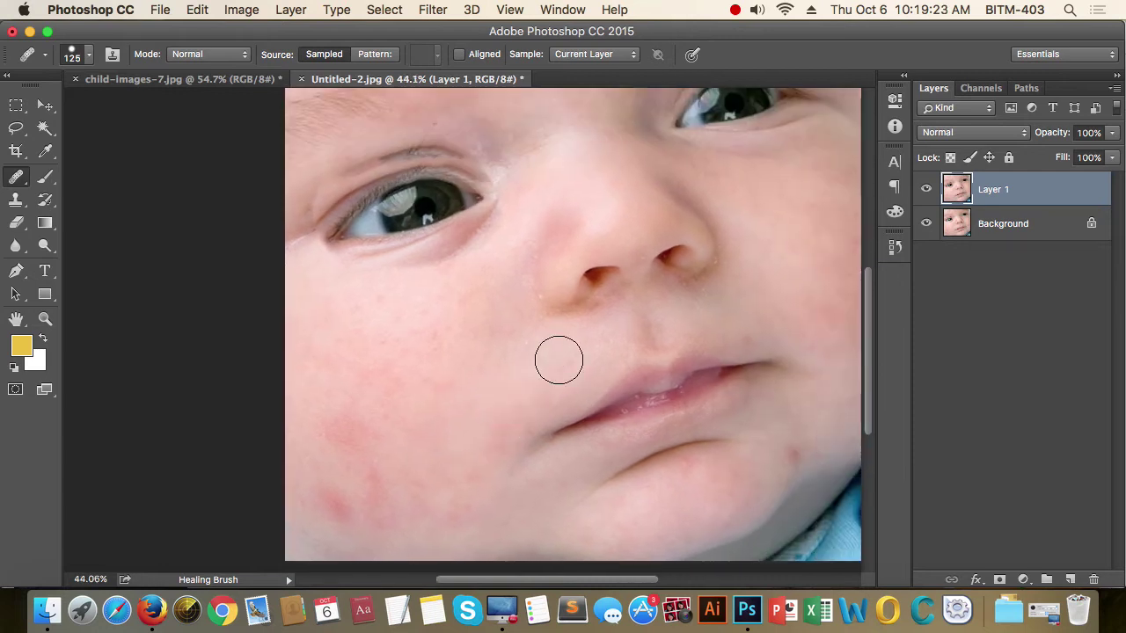
scroll(559, 359, up, 2)
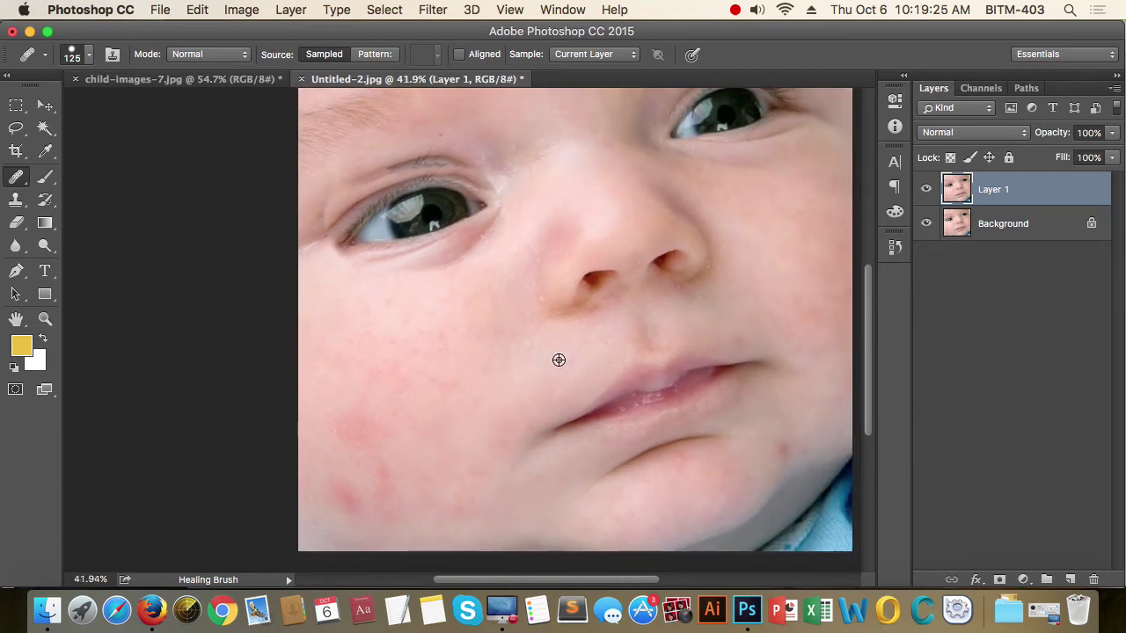
scroll(558, 360, up, 1)
scroll(562, 264, up, 1)
scroll(467, 269, up, 1)
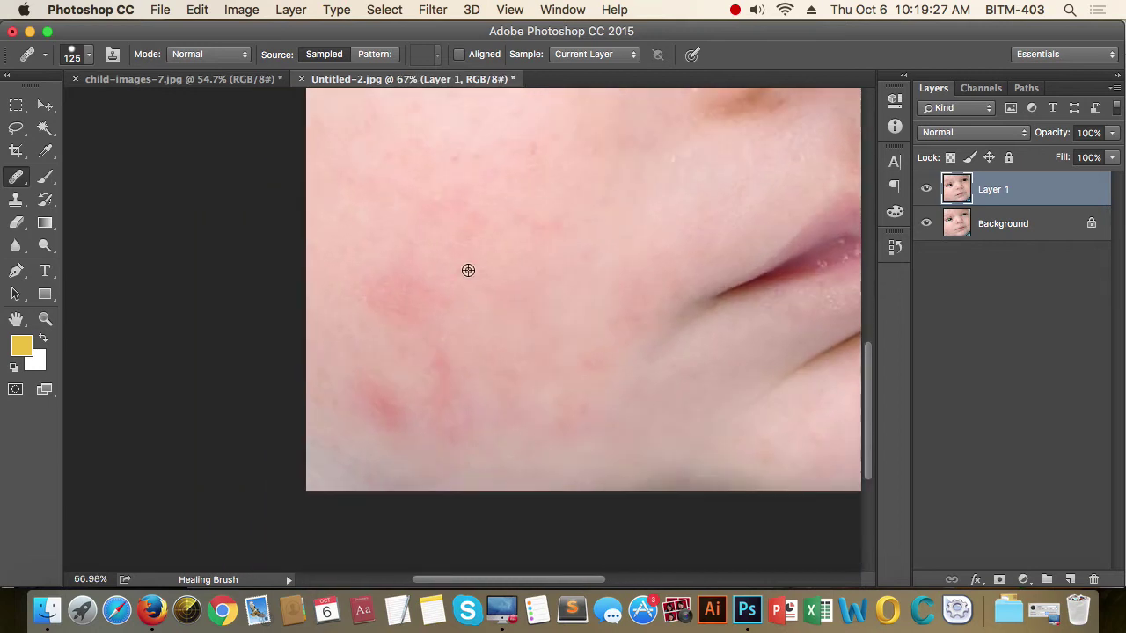
scroll(554, 288, up, 1)
scroll(630, 287, down, 1)
scroll(631, 286, down, 1)
scroll(631, 287, down, 2)
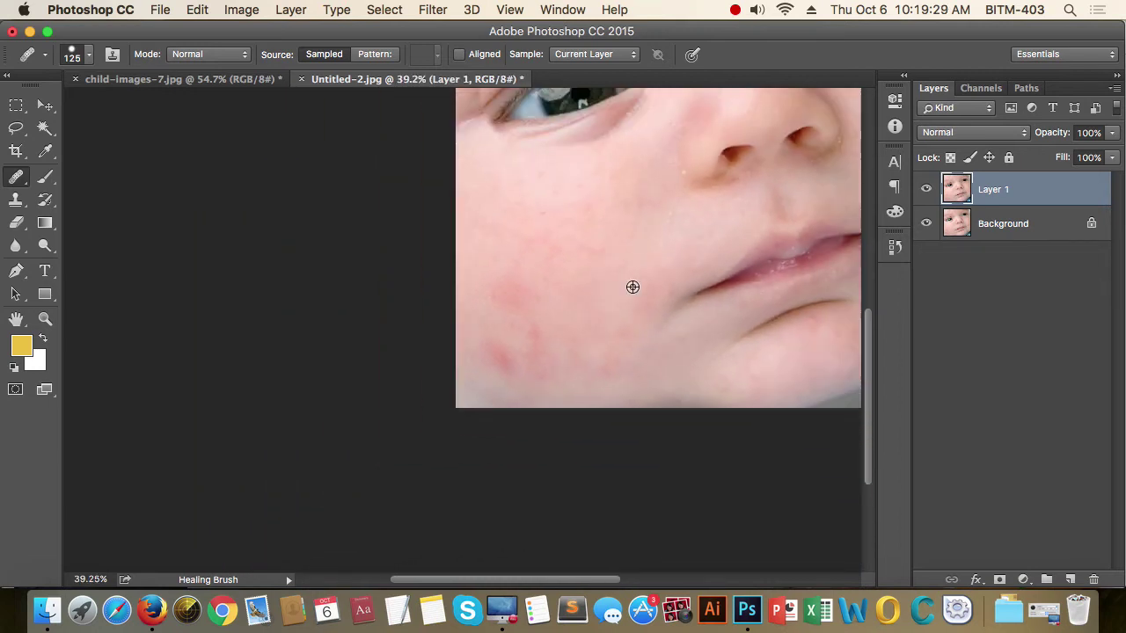
drag(630, 287, 589, 254)
scroll(586, 254, right, 3)
scroll(650, 282, right, 3)
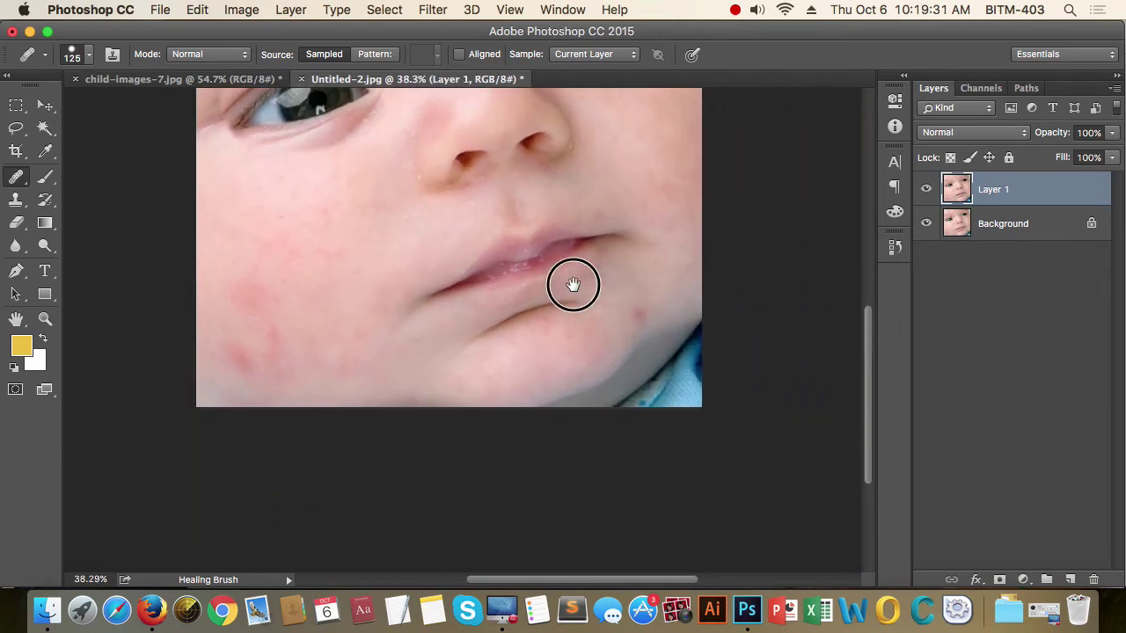
scroll(606, 308, right, 3)
scroll(618, 324, up, 1)
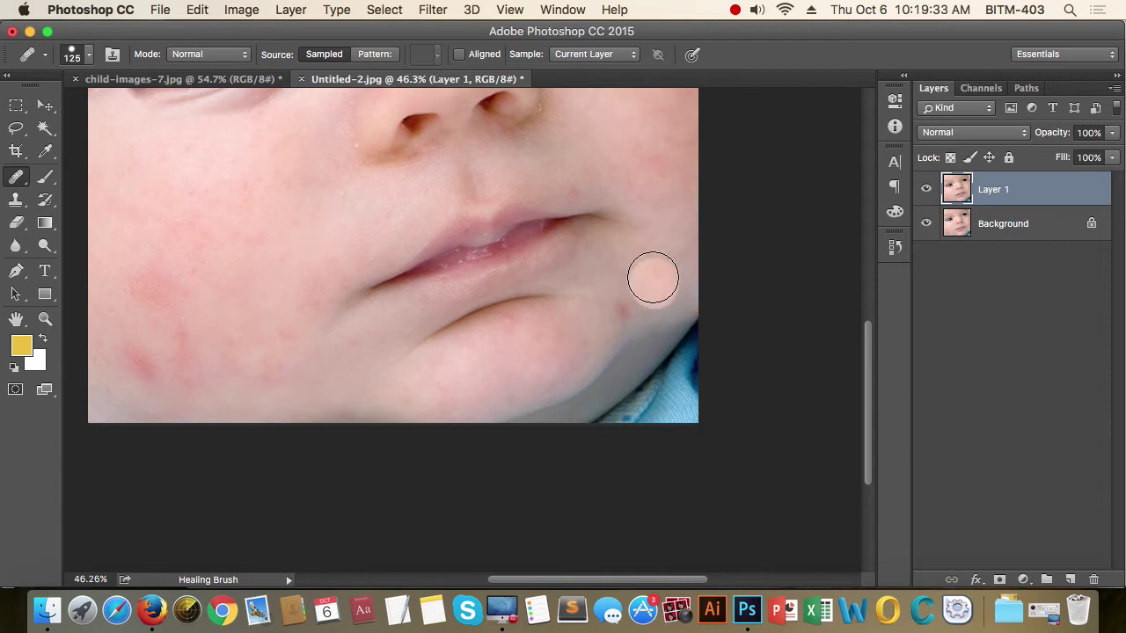
scroll(661, 273, up, 1)
scroll(659, 286, up, 1)
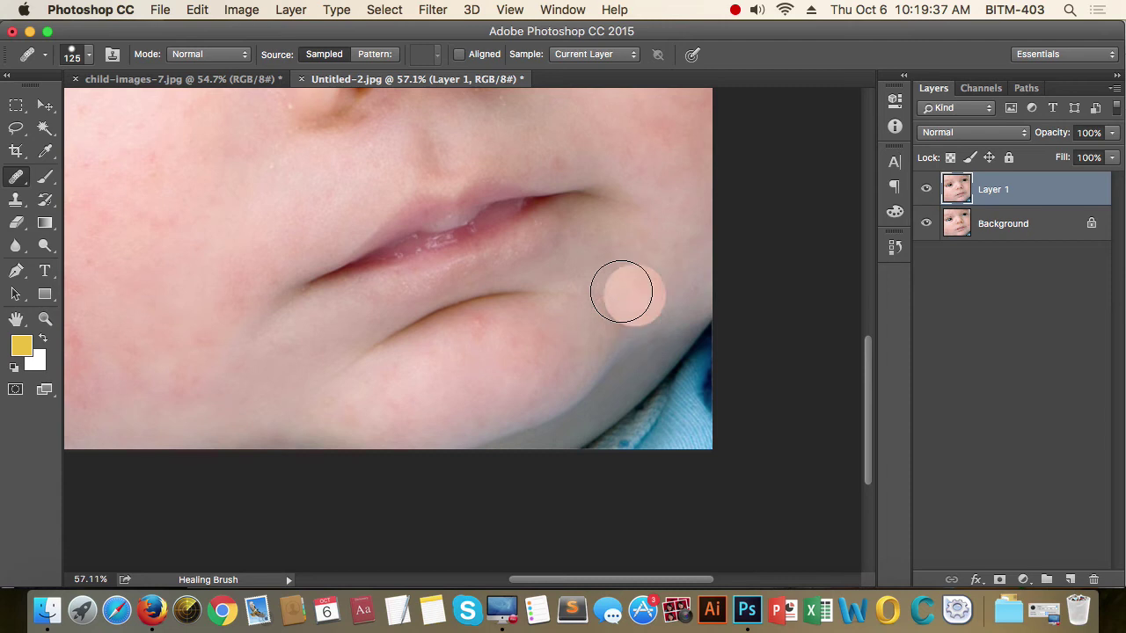
scroll(646, 297, down, 2)
scroll(646, 298, down, 2)
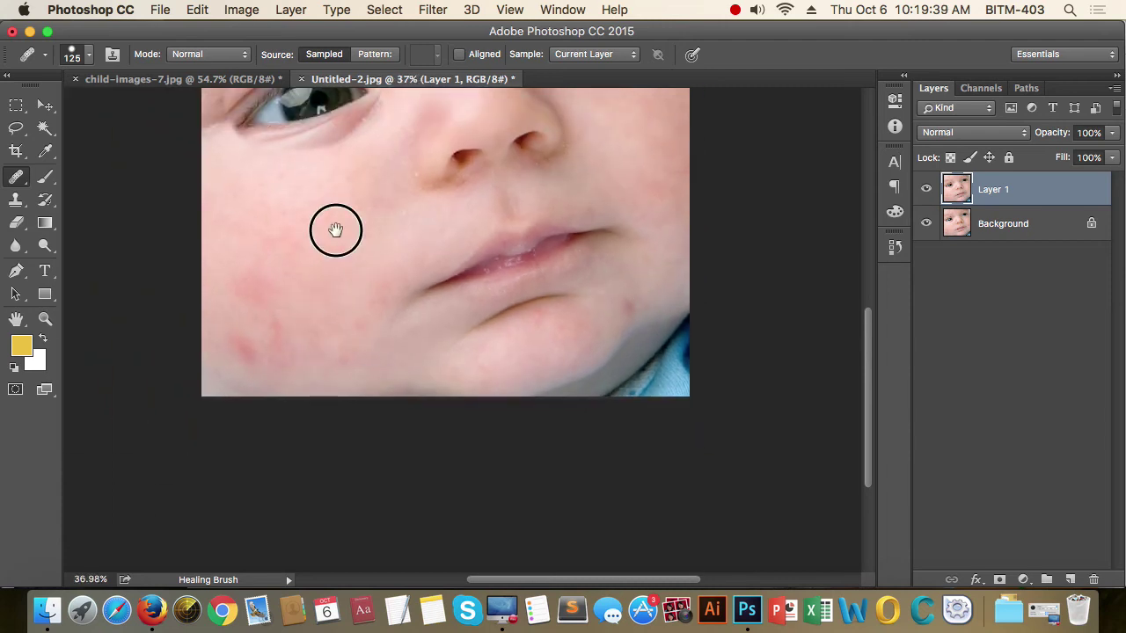
drag(336, 231, 472, 300)
scroll(390, 271, right, 5)
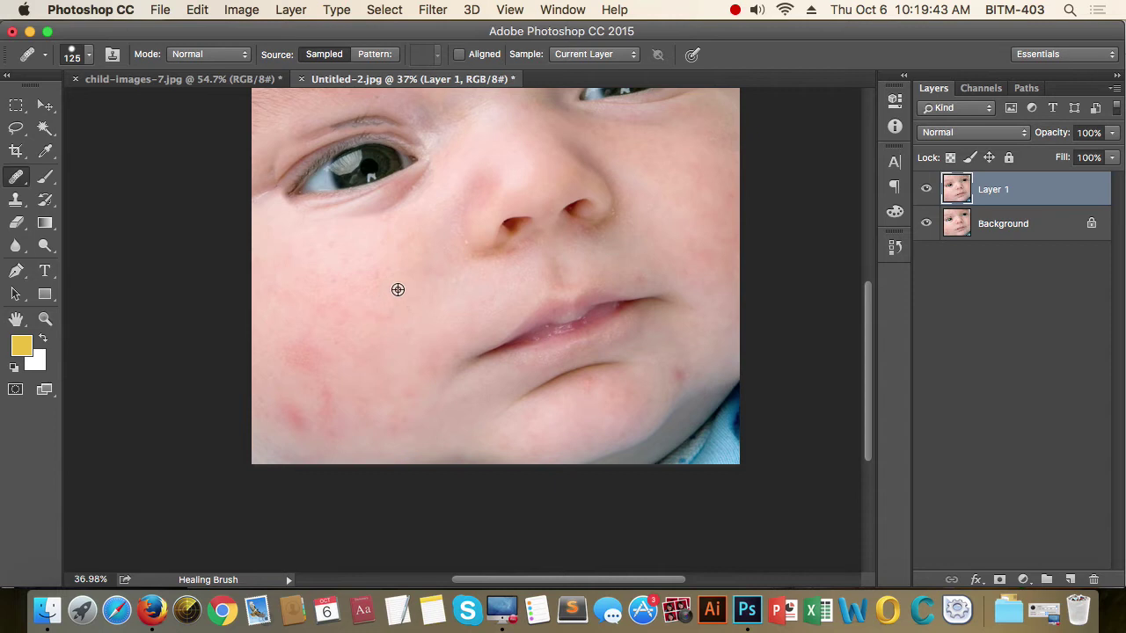
alt+click(397, 289)
Step: Heal the red blemishes on the baby's lower left cheek
click(310, 429)
key(super+z)
click(302, 360)
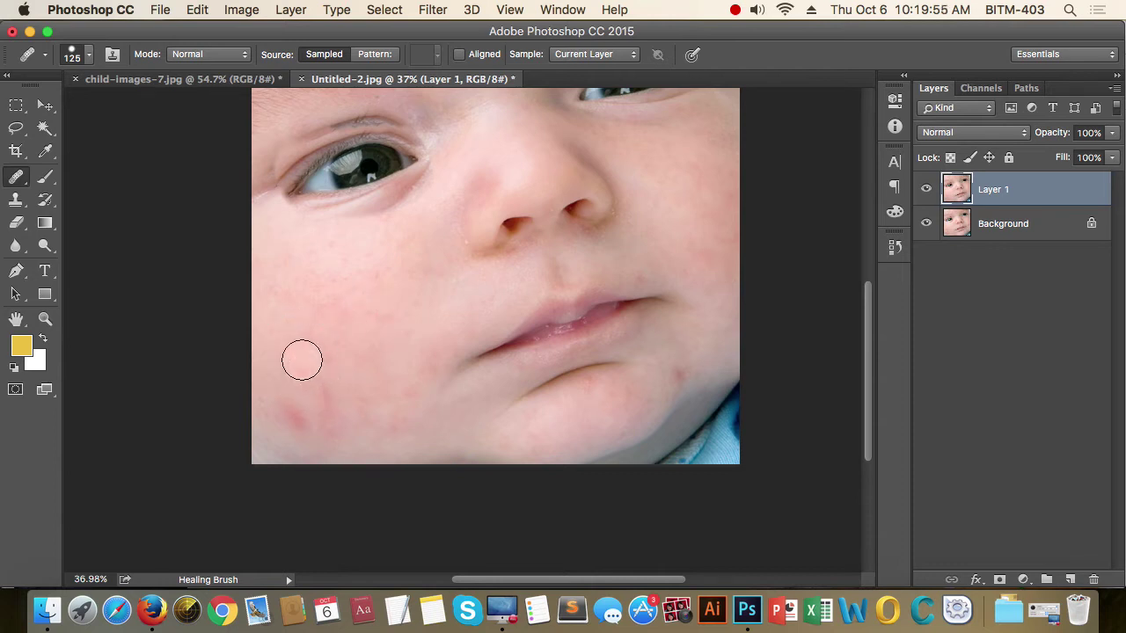
drag(302, 361, 286, 408)
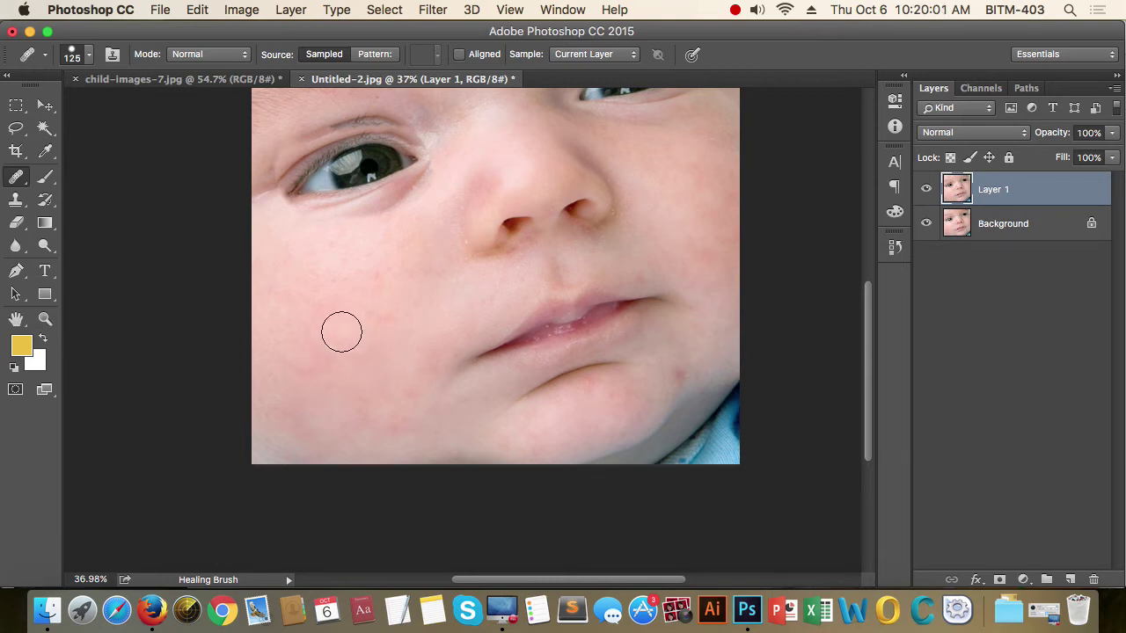
Step: Heal the skin below the left eye, undoing the strokes that covered the eye
drag(382, 270, 381, 361)
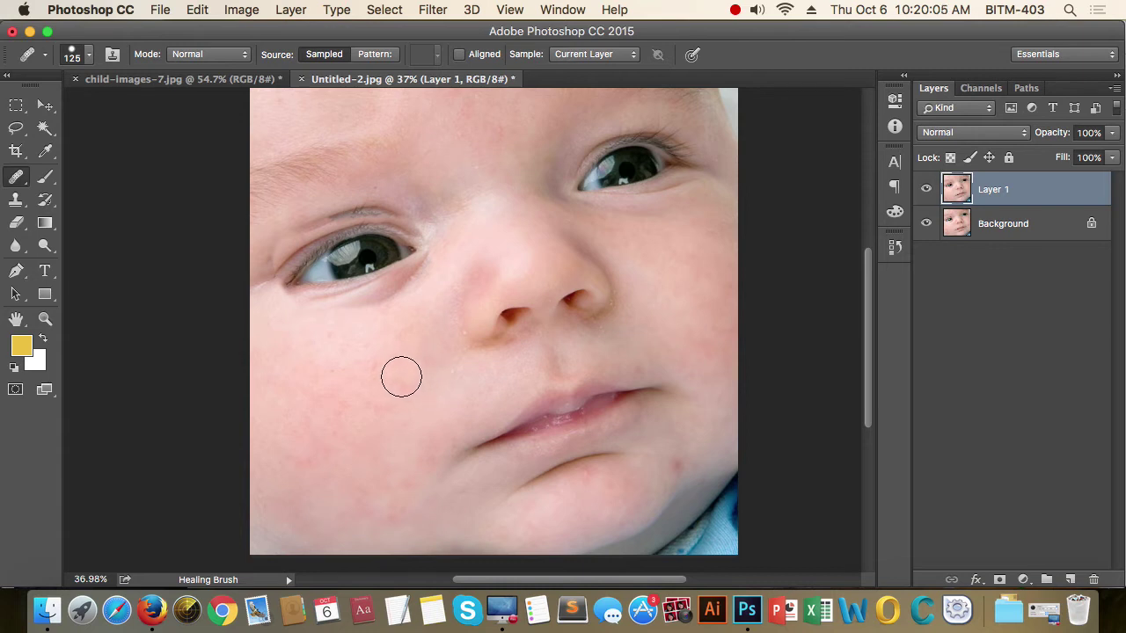
drag(282, 296, 298, 318)
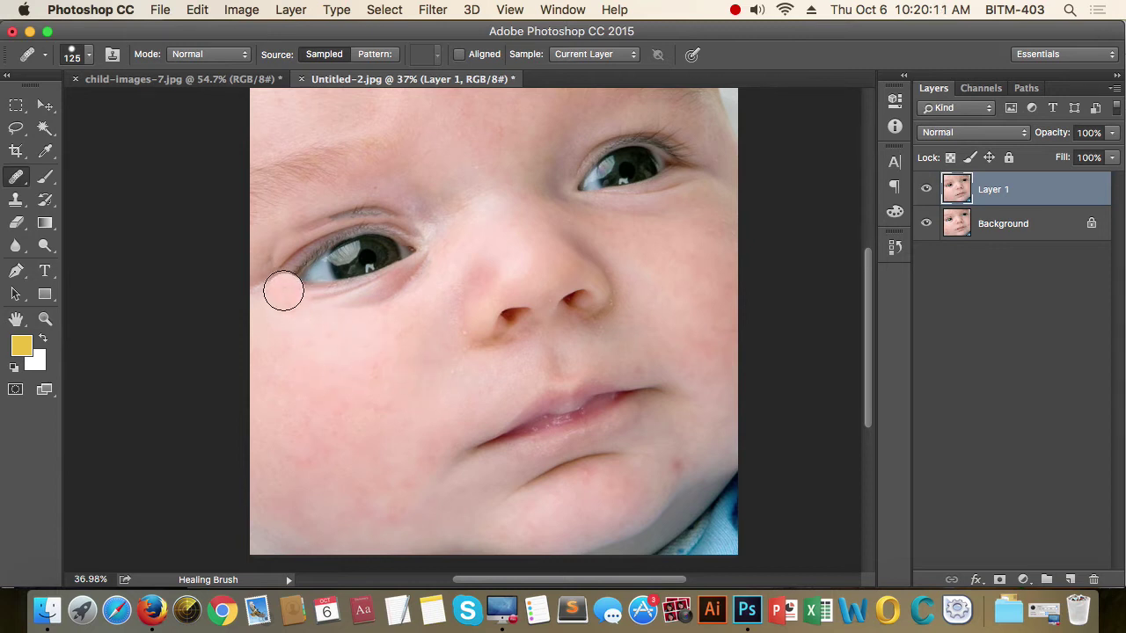
mouse_move(282, 284)
mouse_down()
mouse_move(431, 229)
mouse_move(379, 286)
mouse_move(341, 212)
mouse_move(296, 267)
mouse_up()
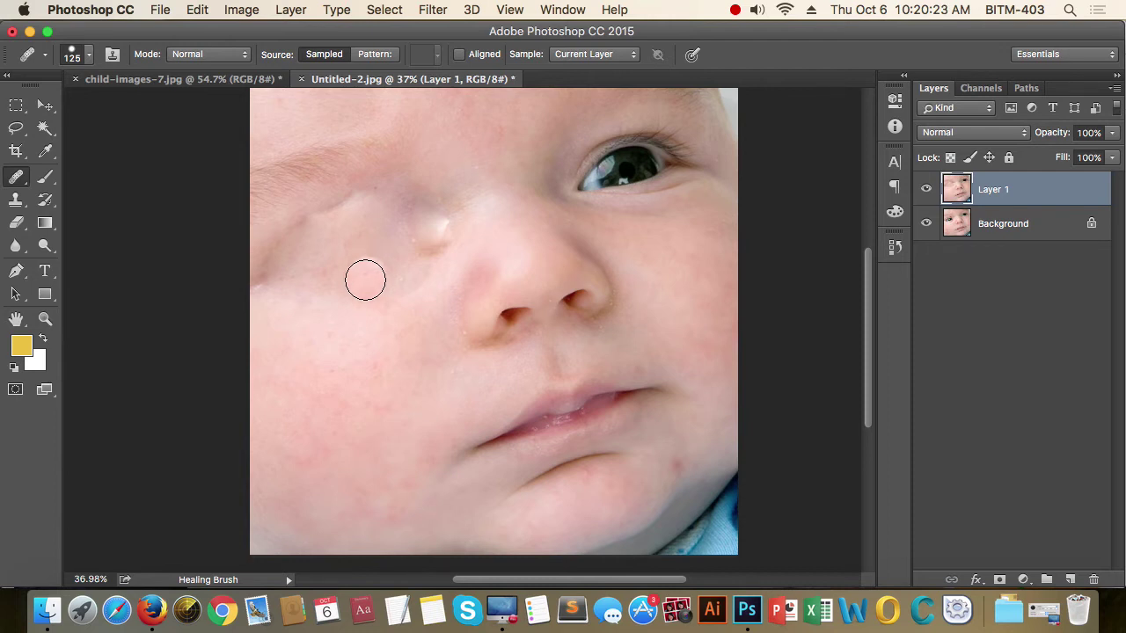
drag(393, 229, 393, 244)
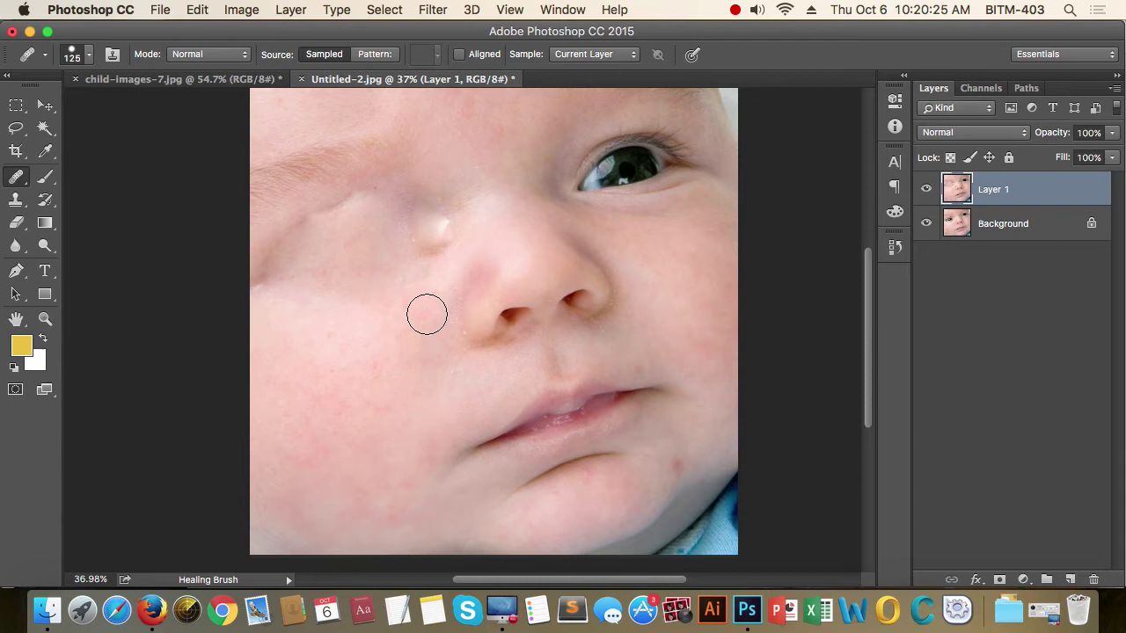
key(super+alt+z)
key(super+alt+z)
key(super+alt+z)
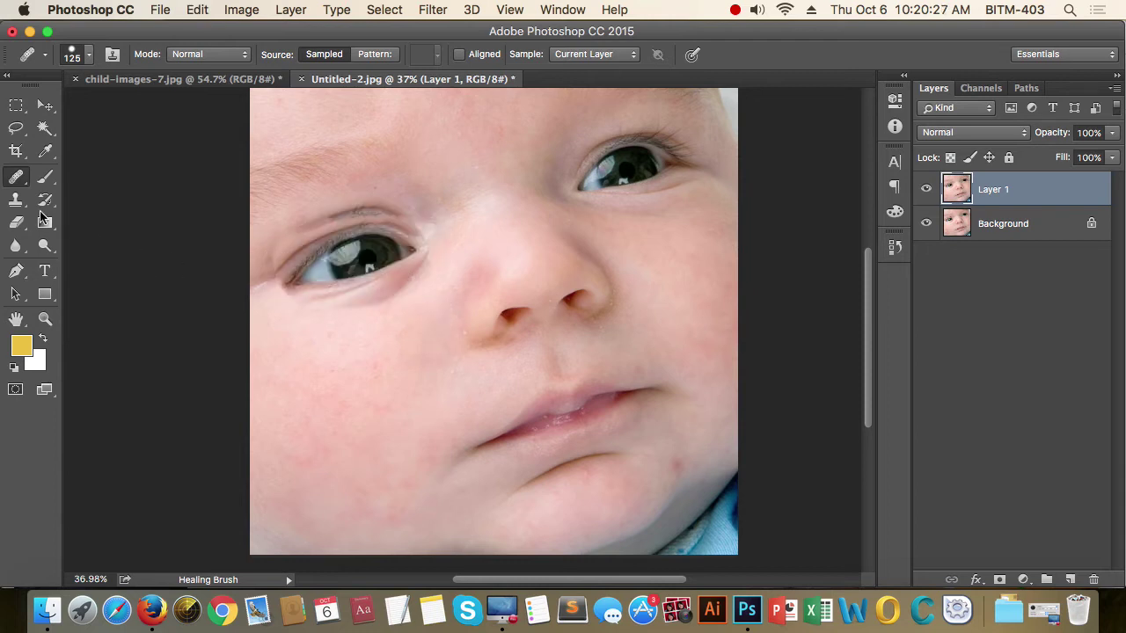
click(16, 200)
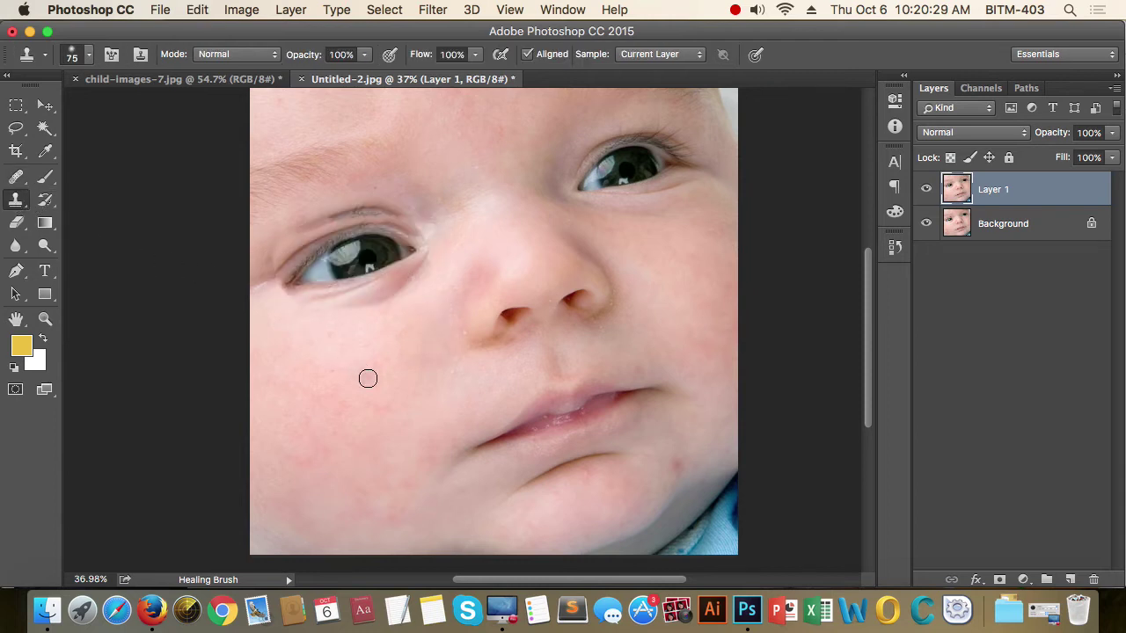
key(bracketright)
key(bracketright)
key(bracketright)
key(bracketright)
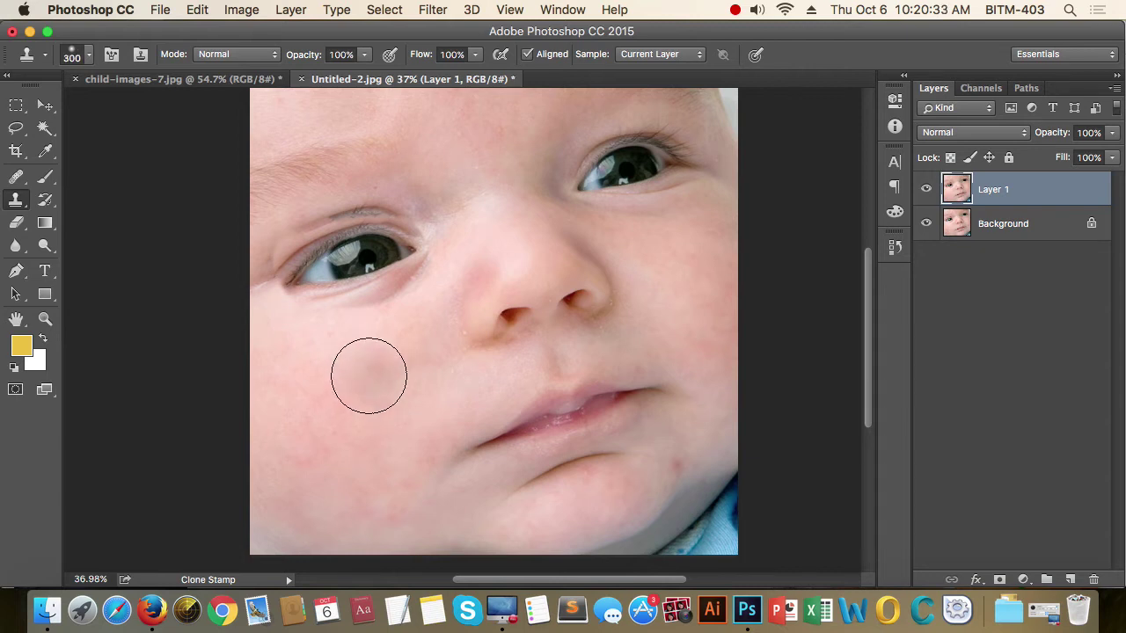
alt+click(369, 374)
mouse_move(264, 281)
mouse_down()
mouse_move(318, 295)
mouse_move(401, 239)
mouse_up()
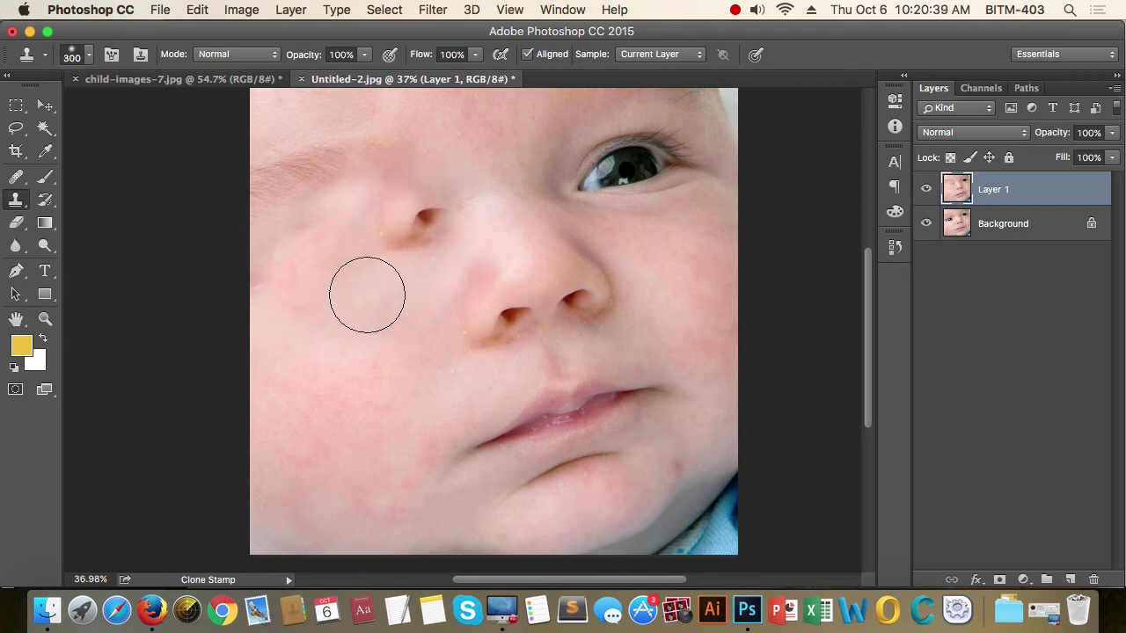
drag(515, 327, 510, 316)
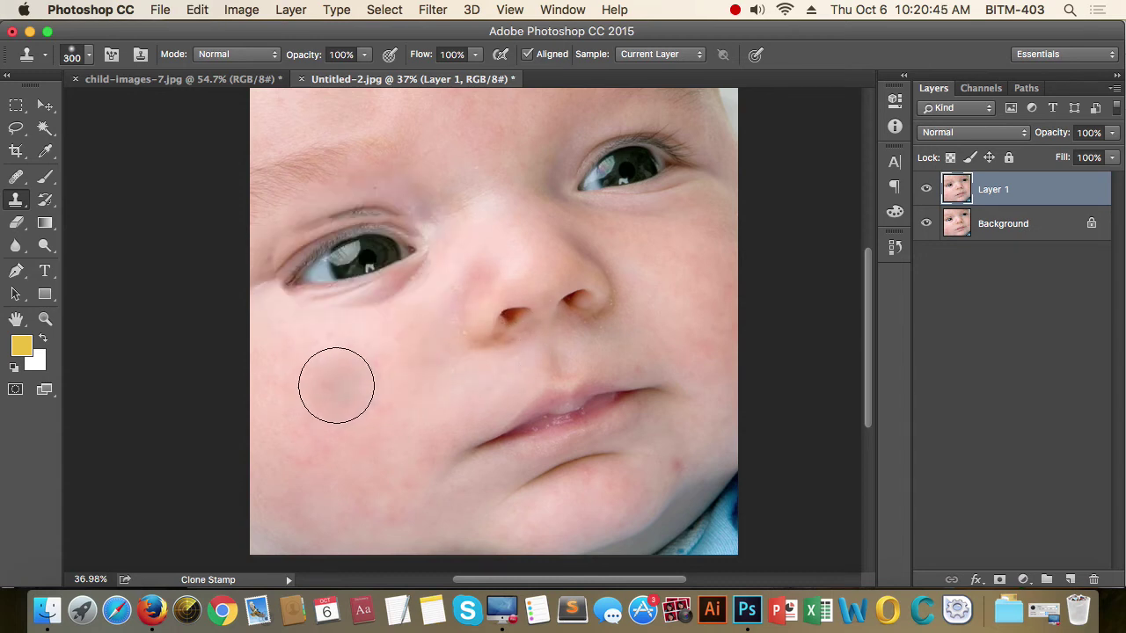
alt+click(335, 386)
mouse_move(302, 281)
mouse_down()
mouse_move(344, 241)
mouse_move(390, 250)
mouse_up()
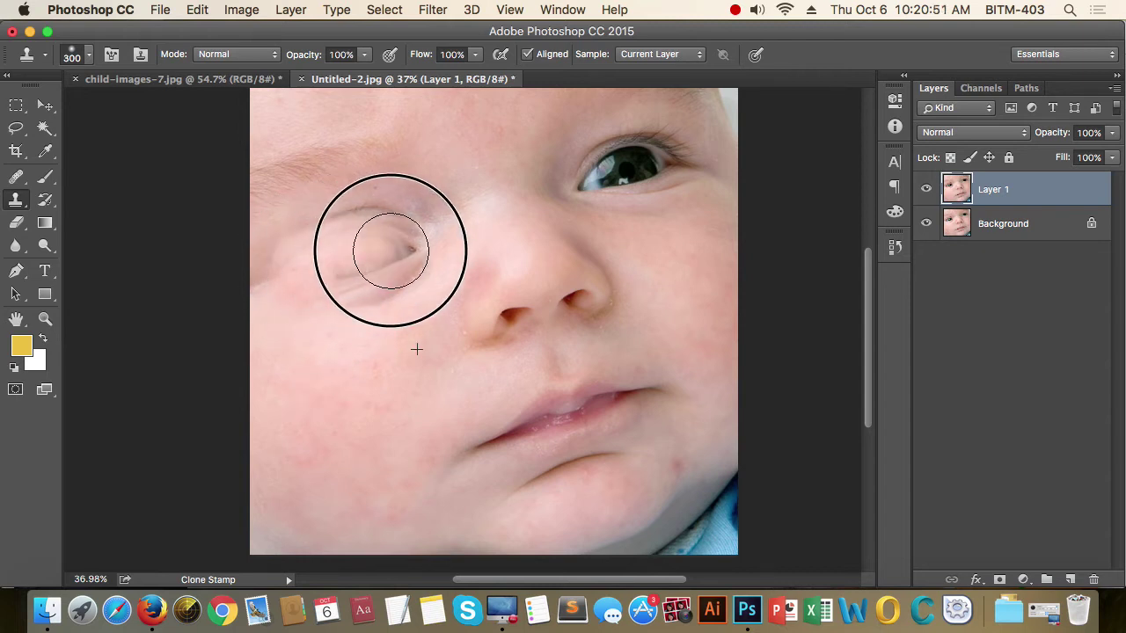
click(390, 251)
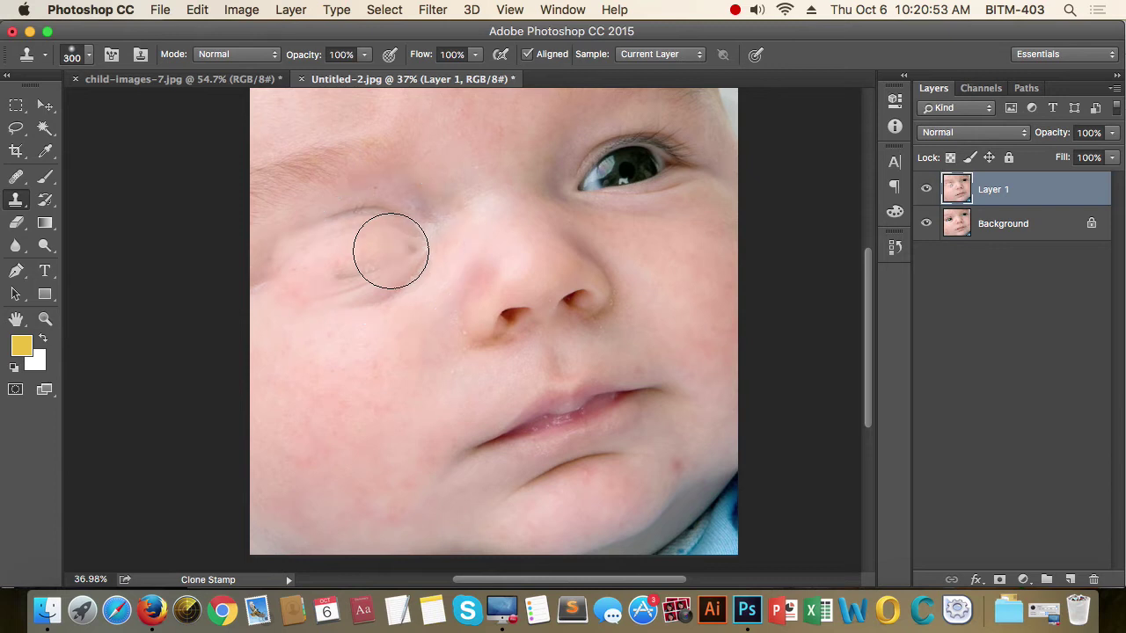
key(ctrl+z)
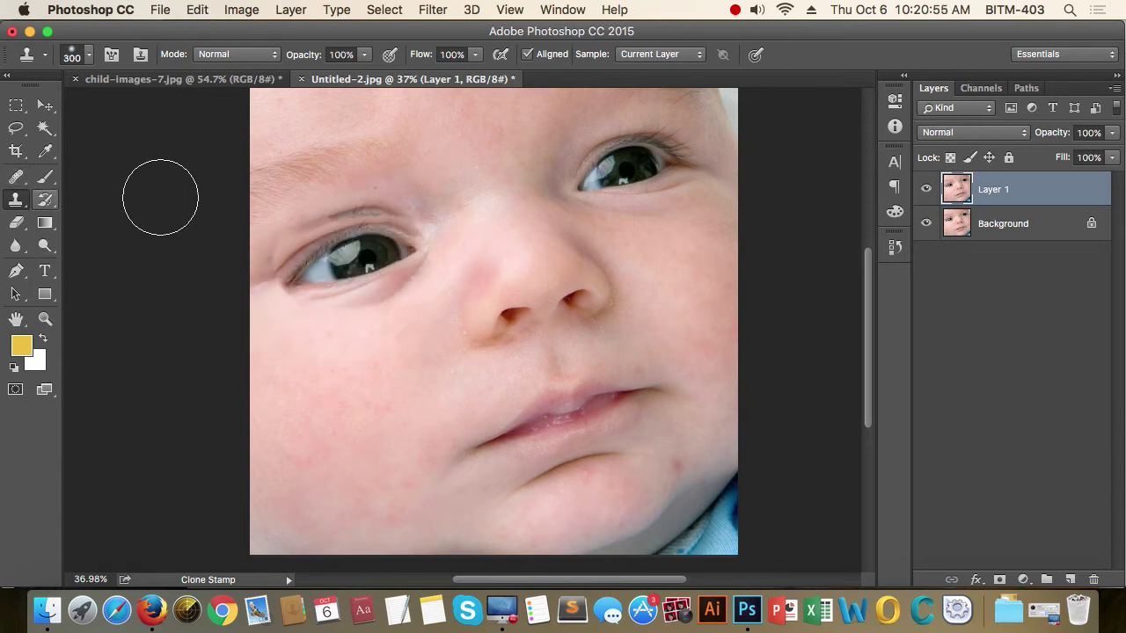
click(16, 179)
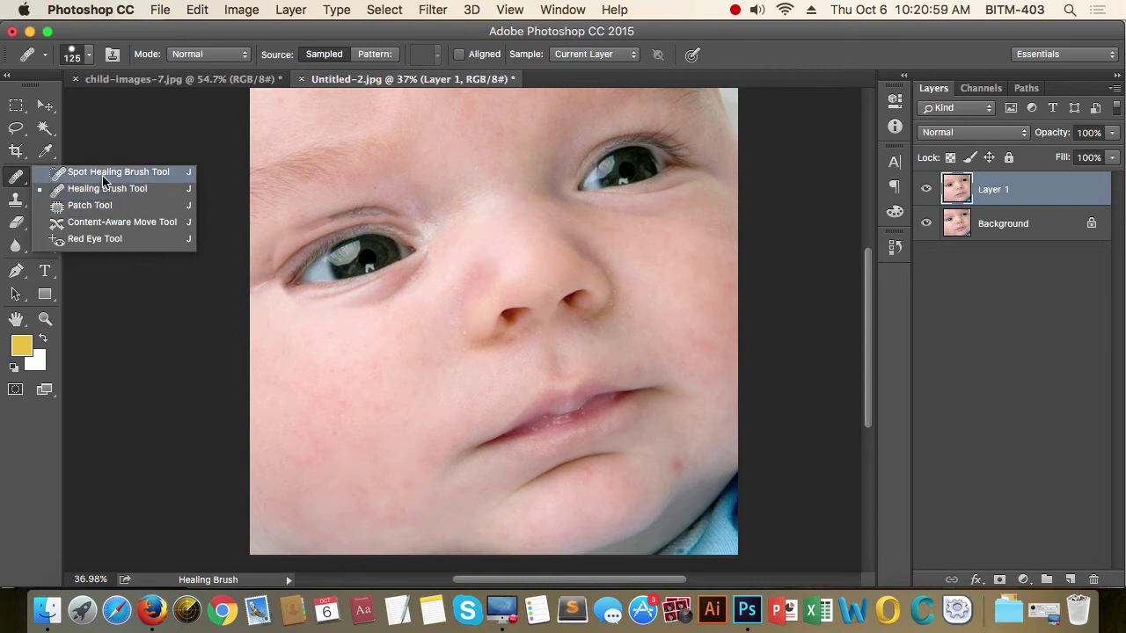
Step: Sample clean cheek skin and heal over the eye corner and the lower cheek near the lip
click(106, 189)
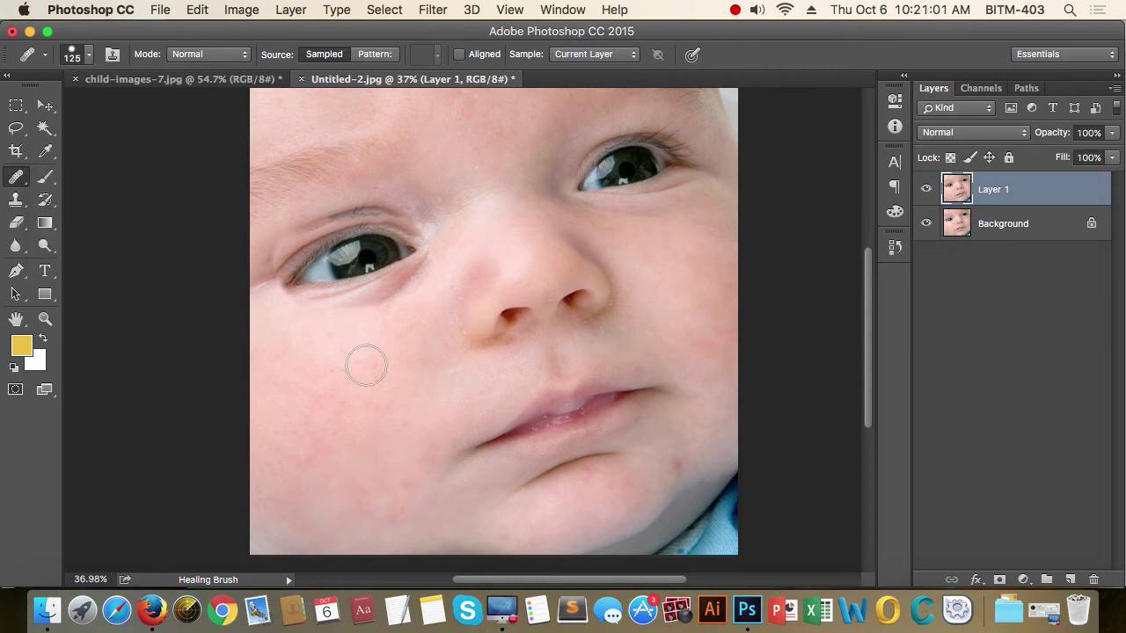
alt+click(349, 386)
mouse_move(284, 294)
mouse_down()
mouse_move(395, 258)
mouse_move(329, 266)
mouse_move(420, 244)
mouse_move(406, 252)
mouse_move(335, 231)
mouse_move(374, 220)
mouse_move(296, 240)
mouse_move(282, 269)
mouse_move(365, 284)
mouse_move(416, 238)
mouse_move(362, 296)
mouse_move(409, 228)
mouse_move(317, 238)
mouse_move(284, 255)
mouse_move(417, 208)
mouse_move(416, 247)
mouse_move(382, 219)
mouse_move(326, 244)
mouse_up()
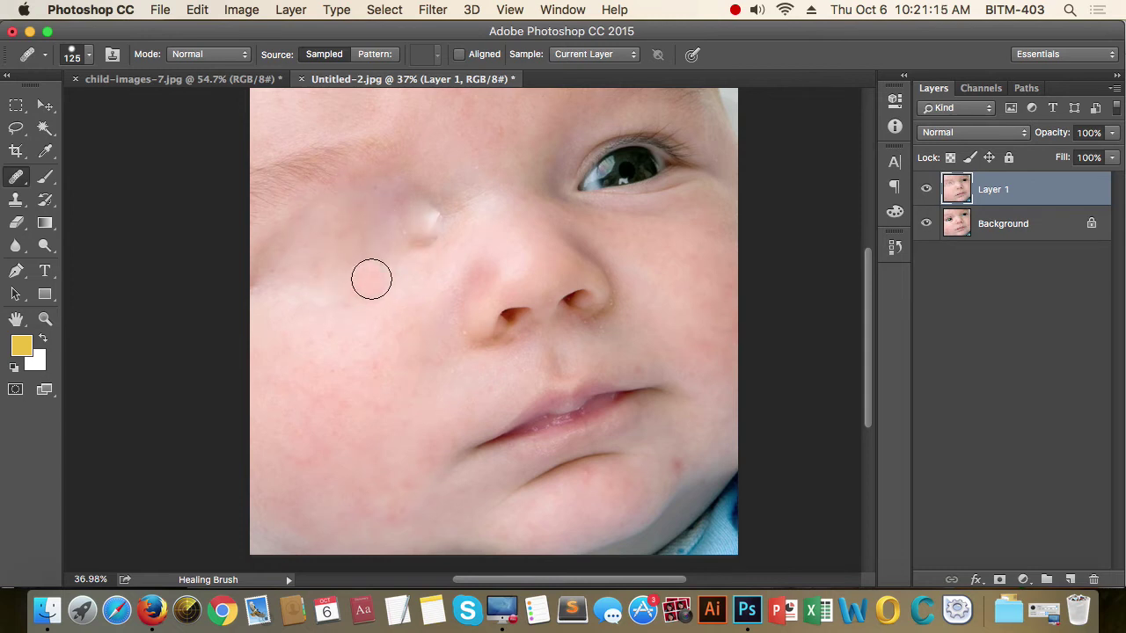
drag(441, 392, 457, 420)
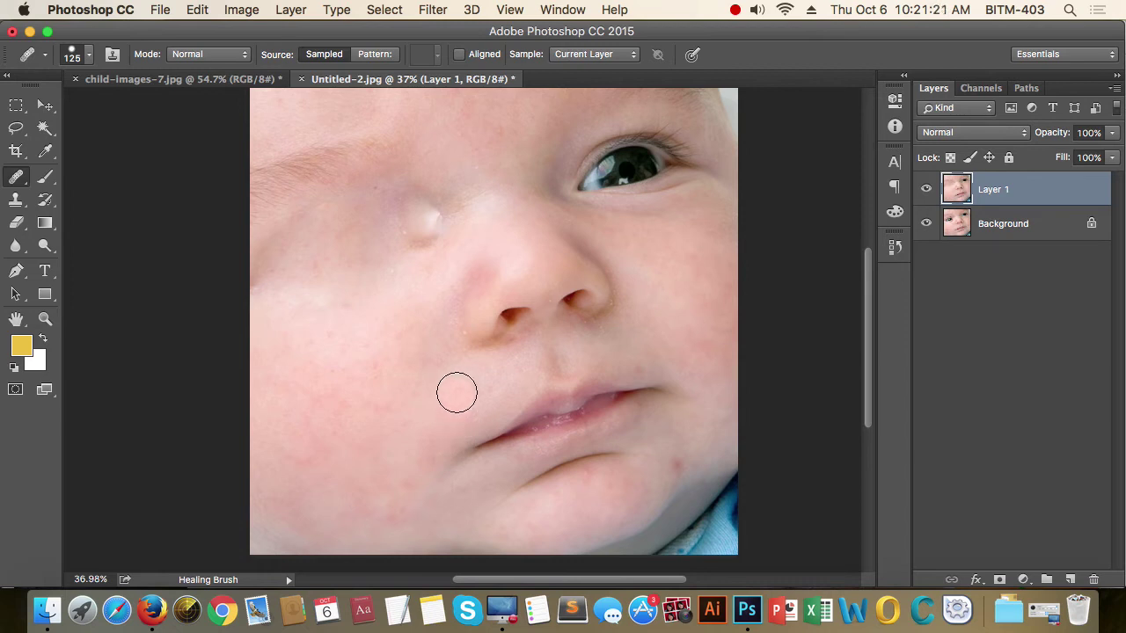
scroll(427, 343, down, 2)
scroll(426, 343, down, 3)
scroll(410, 390, up, 2)
scroll(410, 390, up, 2)
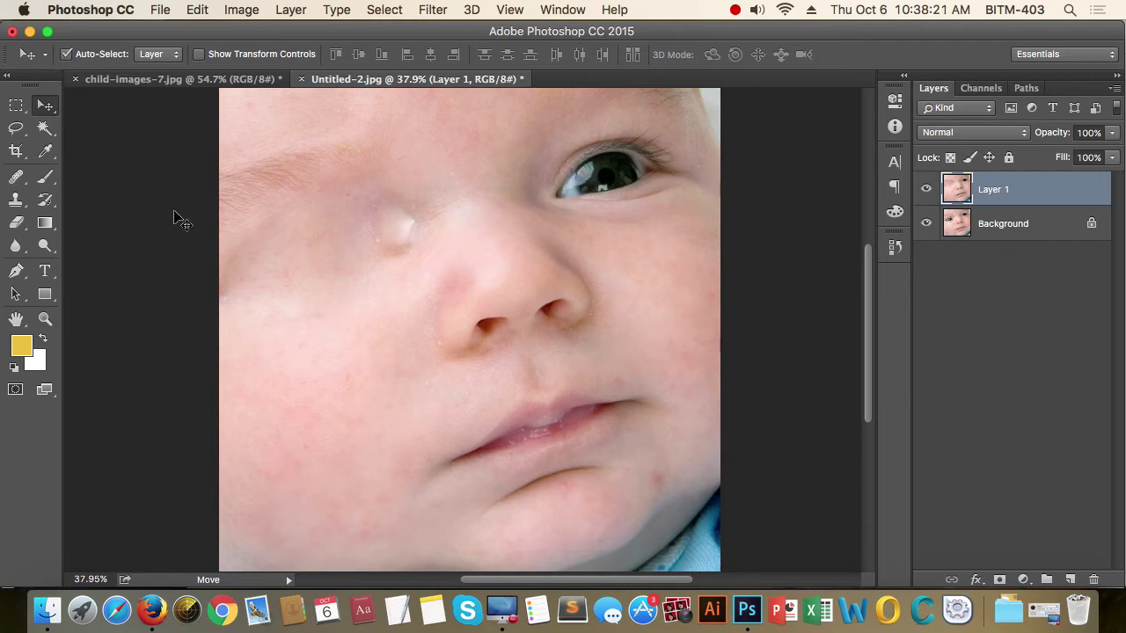
Step: Outline the baby's mouth with the Patch Tool, preview cheek, nose and eye skin as sources, then undo
click(21, 179)
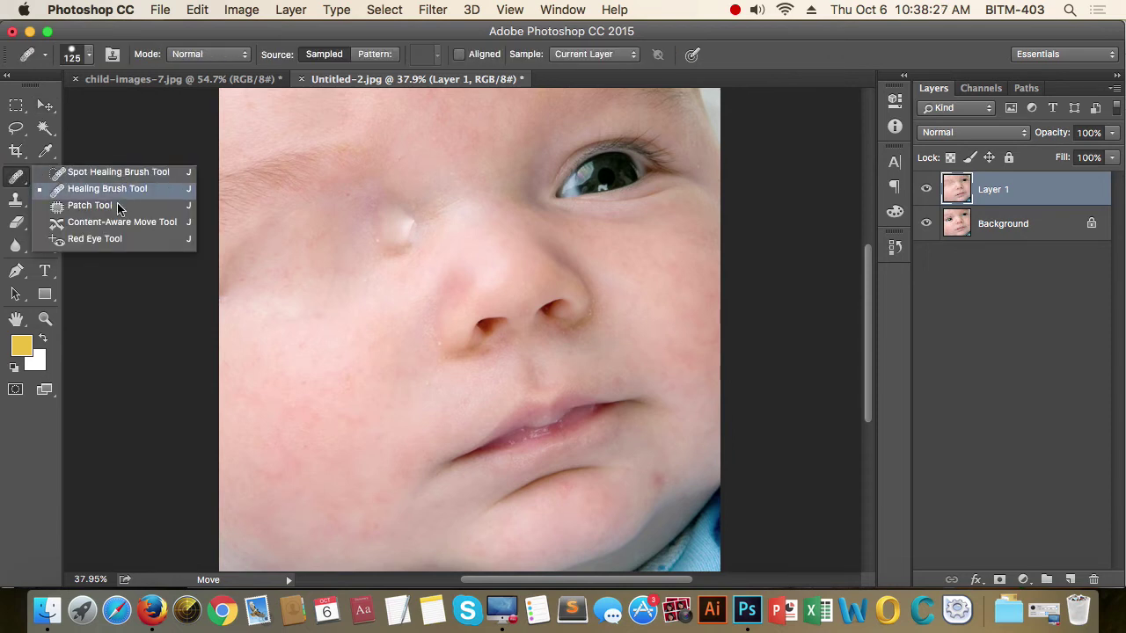
click(64, 203)
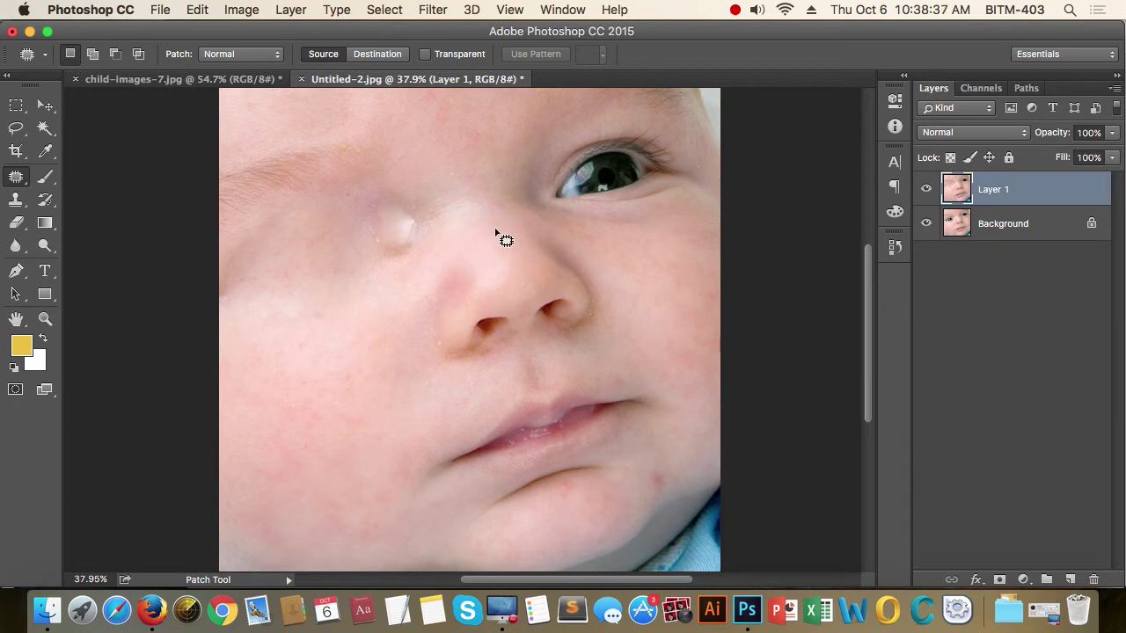
scroll(538, 234, down, 1)
scroll(540, 234, down, 1)
scroll(555, 256, down, 1)
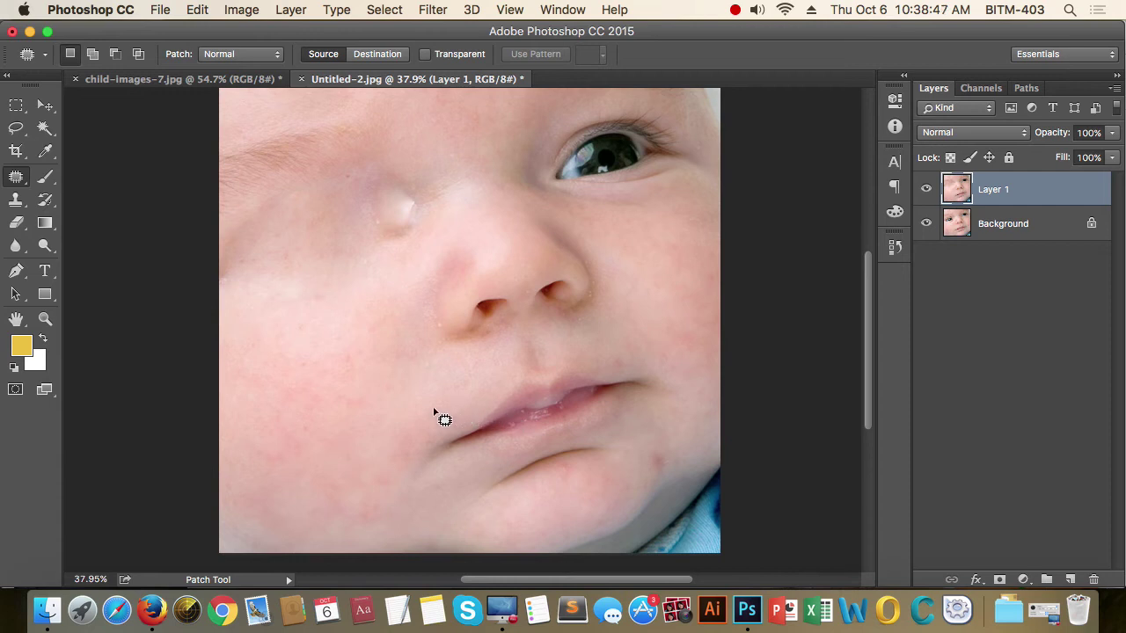
mouse_move(434, 410)
mouse_down()
mouse_move(489, 360)
mouse_move(636, 335)
mouse_move(694, 405)
mouse_move(547, 450)
mouse_move(414, 447)
mouse_move(440, 400)
mouse_up()
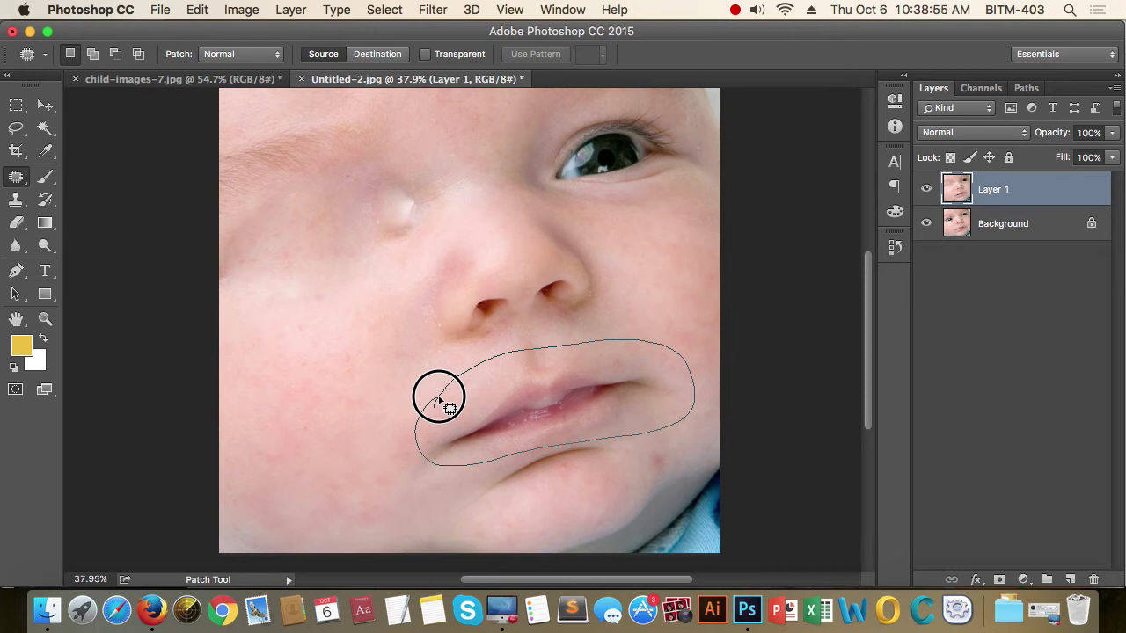
drag(439, 400, 440, 400)
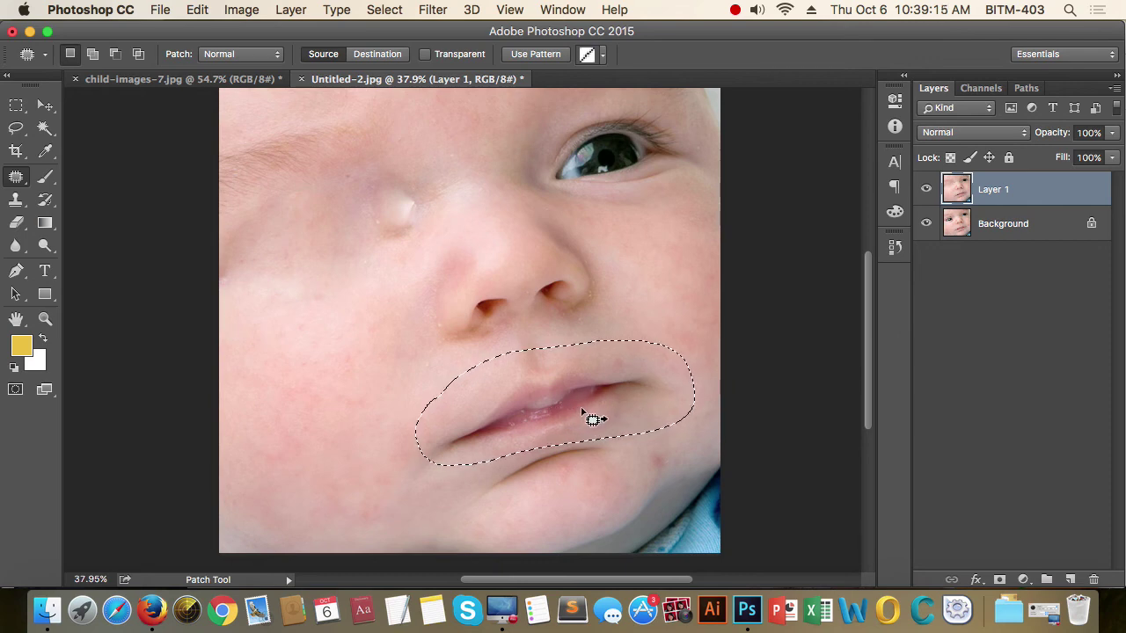
drag(581, 413, 345, 227)
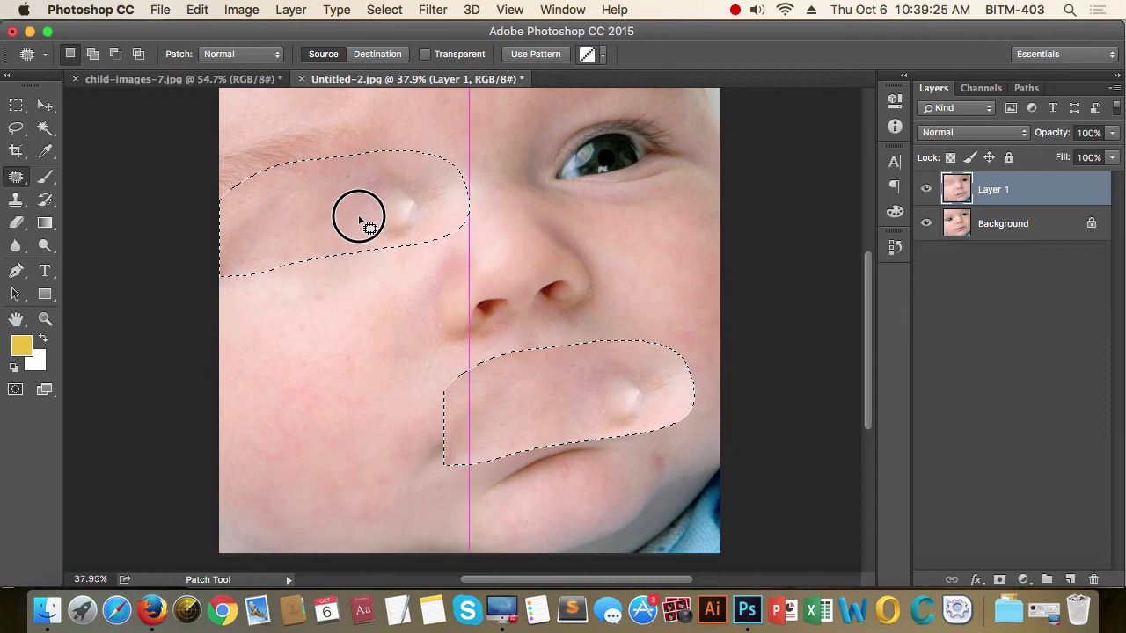
drag(345, 226, 348, 220)
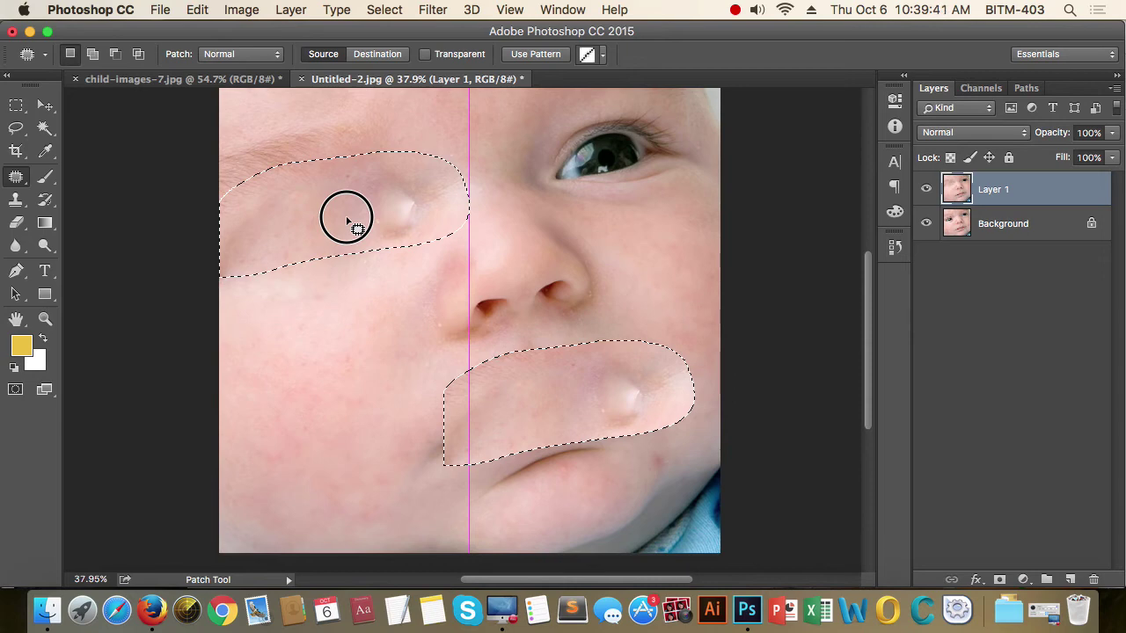
drag(348, 221, 540, 293)
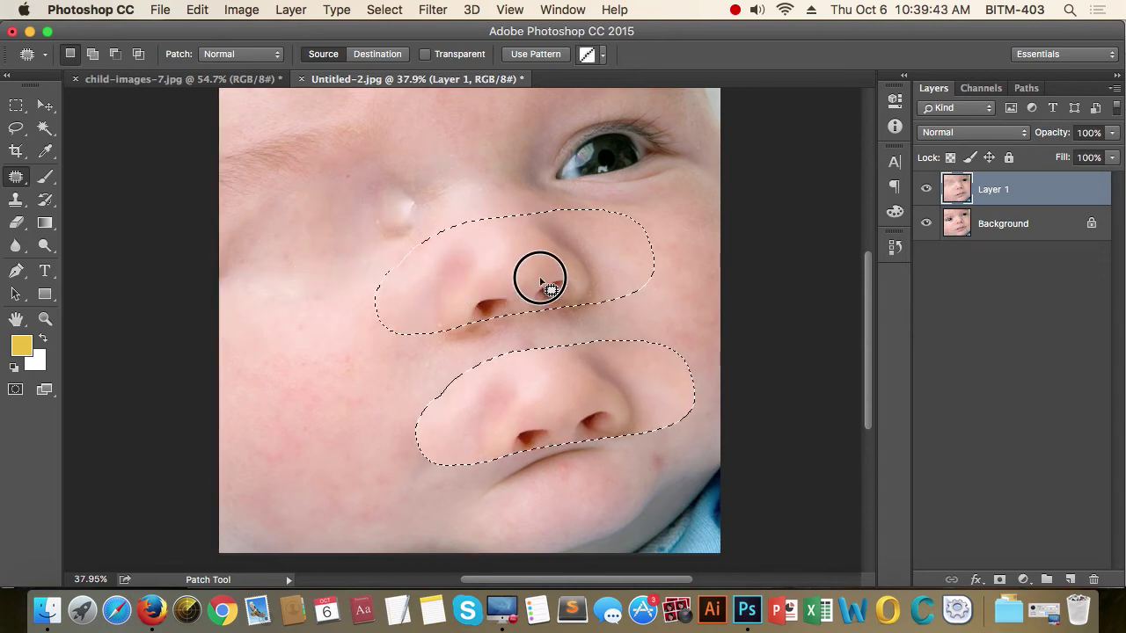
mouse_move(540, 294)
mouse_down()
mouse_move(611, 167)
mouse_move(648, 159)
mouse_move(648, 170)
mouse_up()
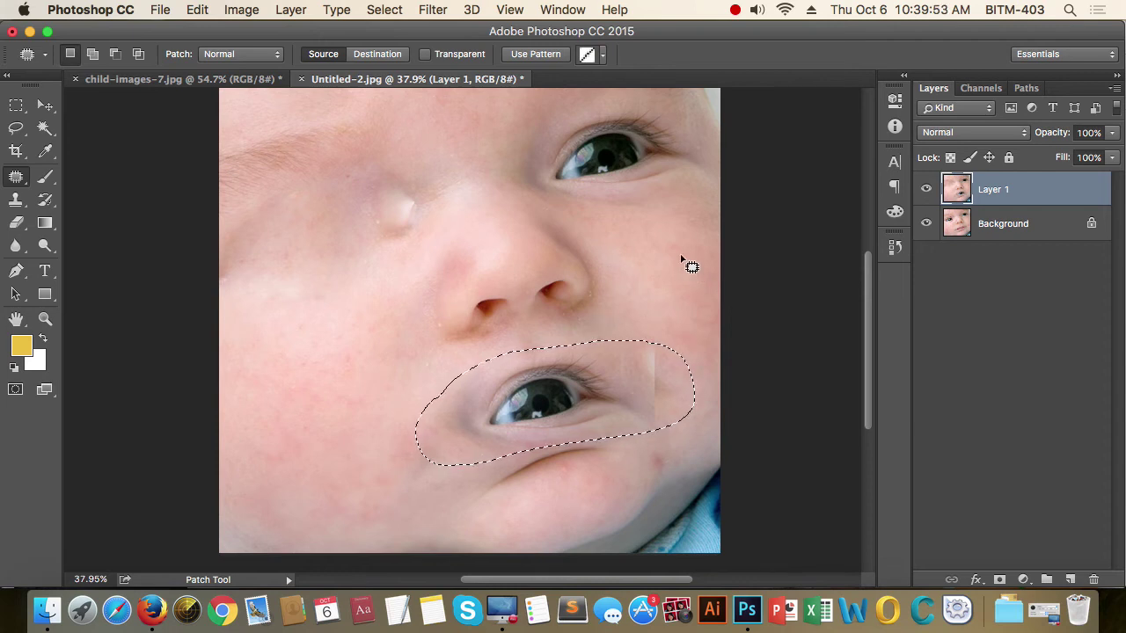
key(super+z)
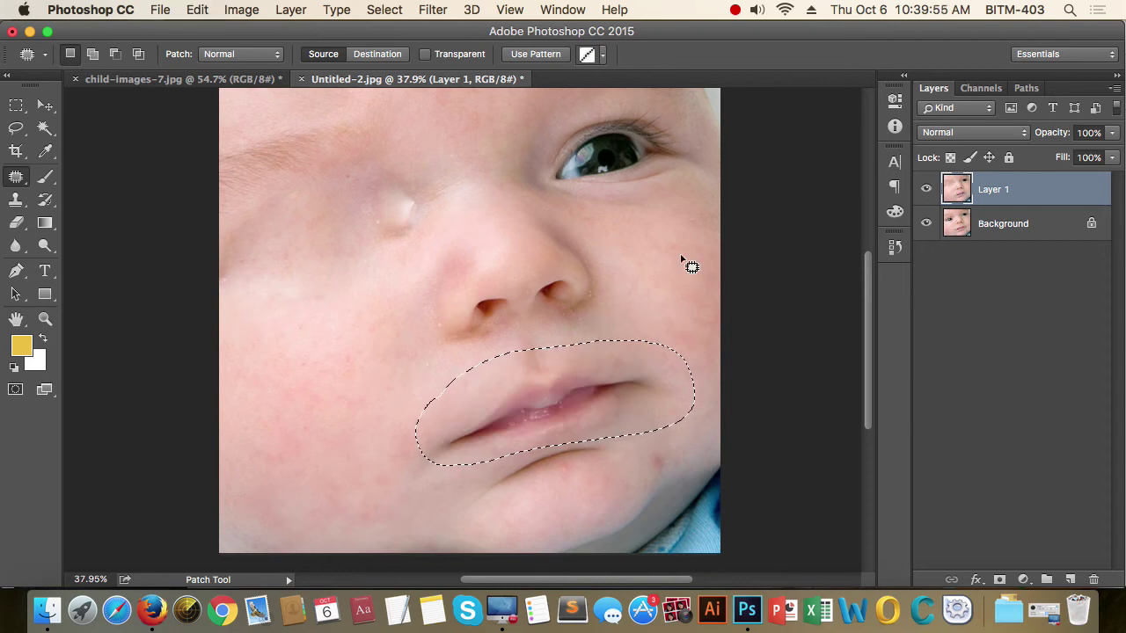
Step: Set Patch to Destination, place a copy of the lips on the upper-left cheek, and deselect
click(390, 58)
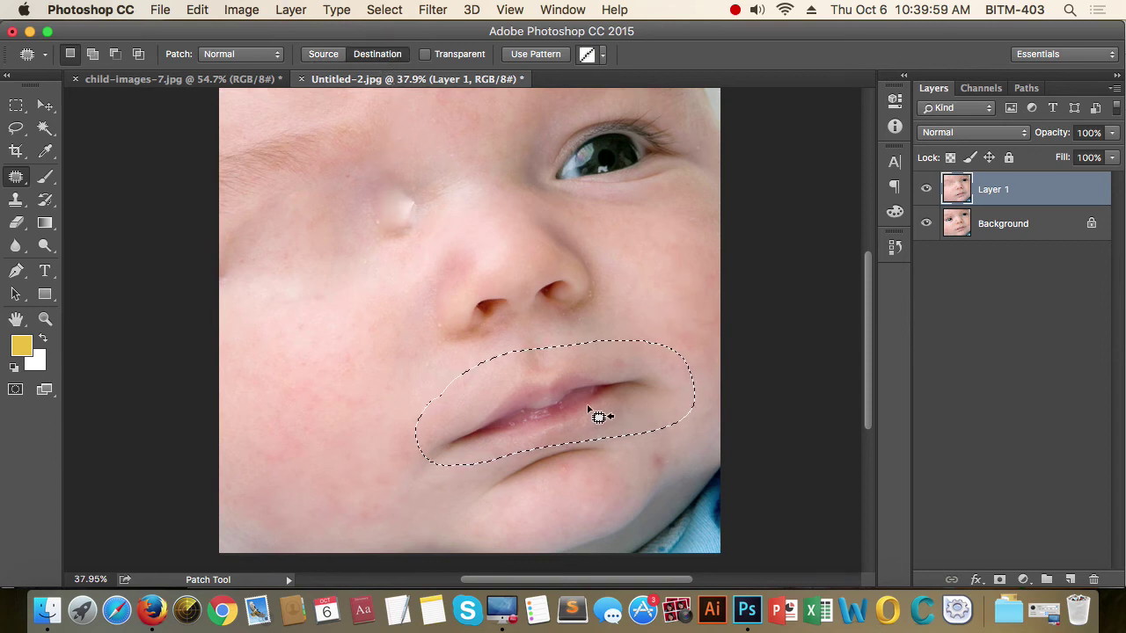
drag(561, 404, 352, 211)
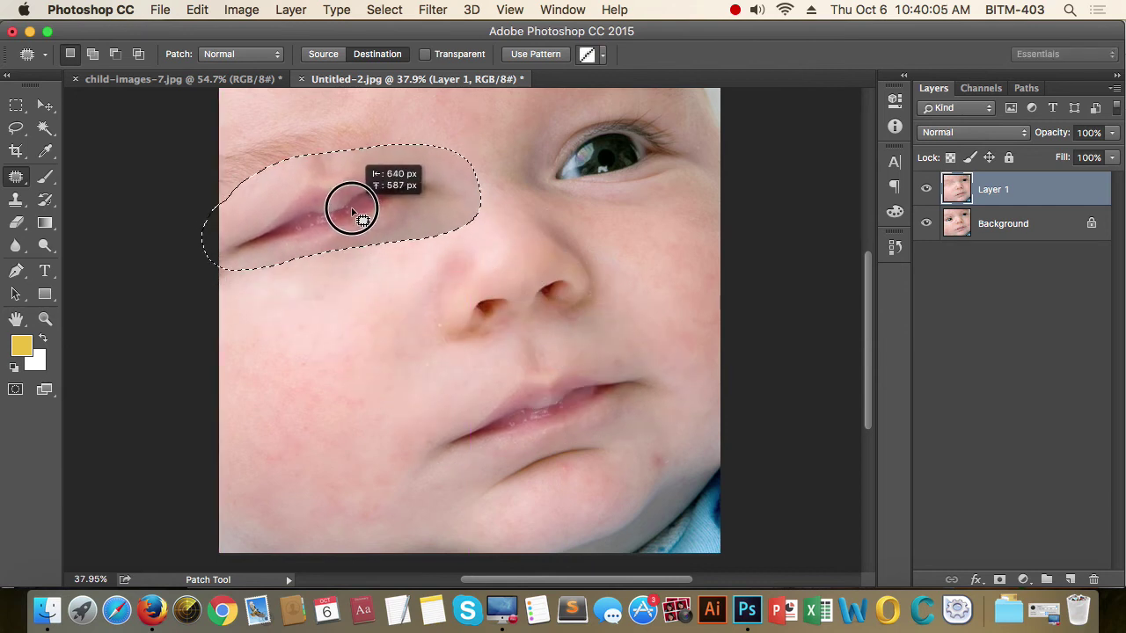
drag(352, 211, 357, 211)
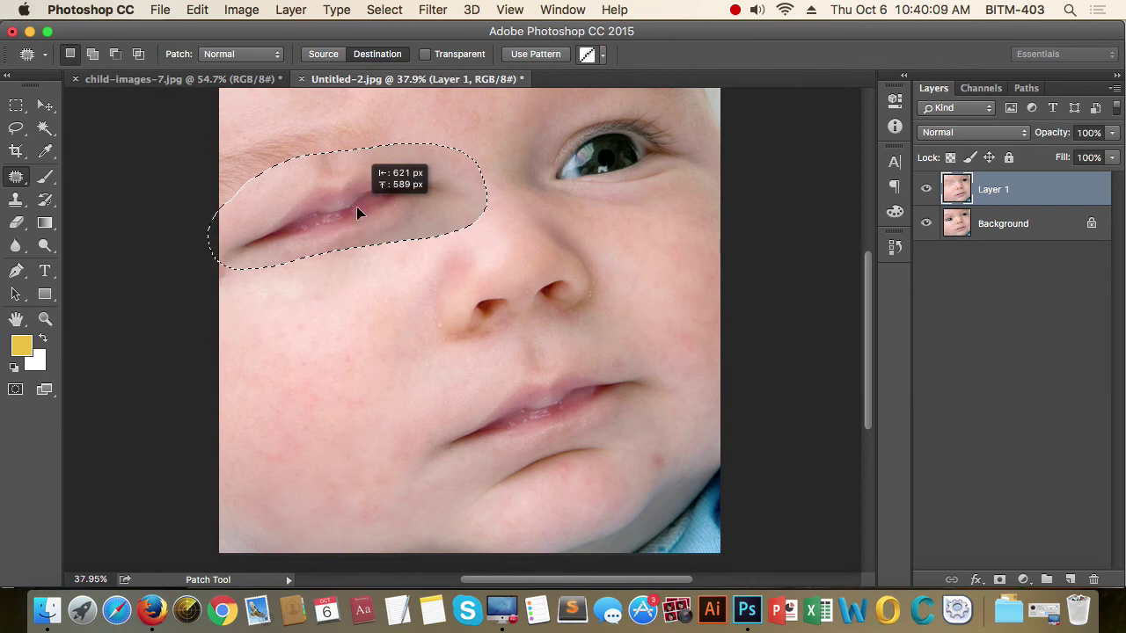
drag(357, 211, 357, 211)
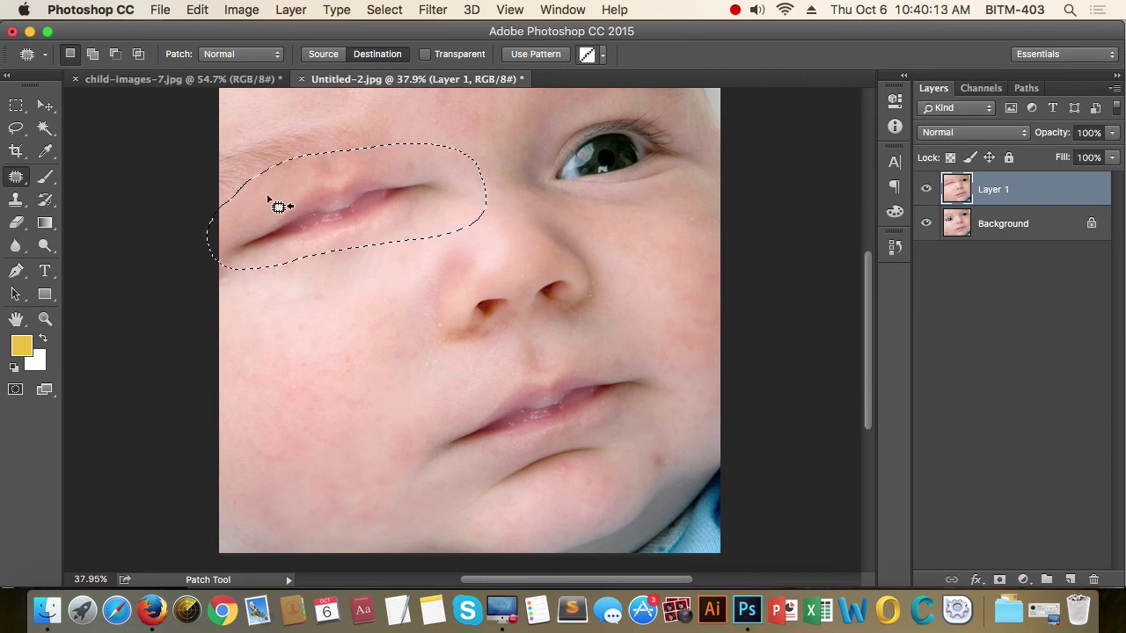
click(428, 290)
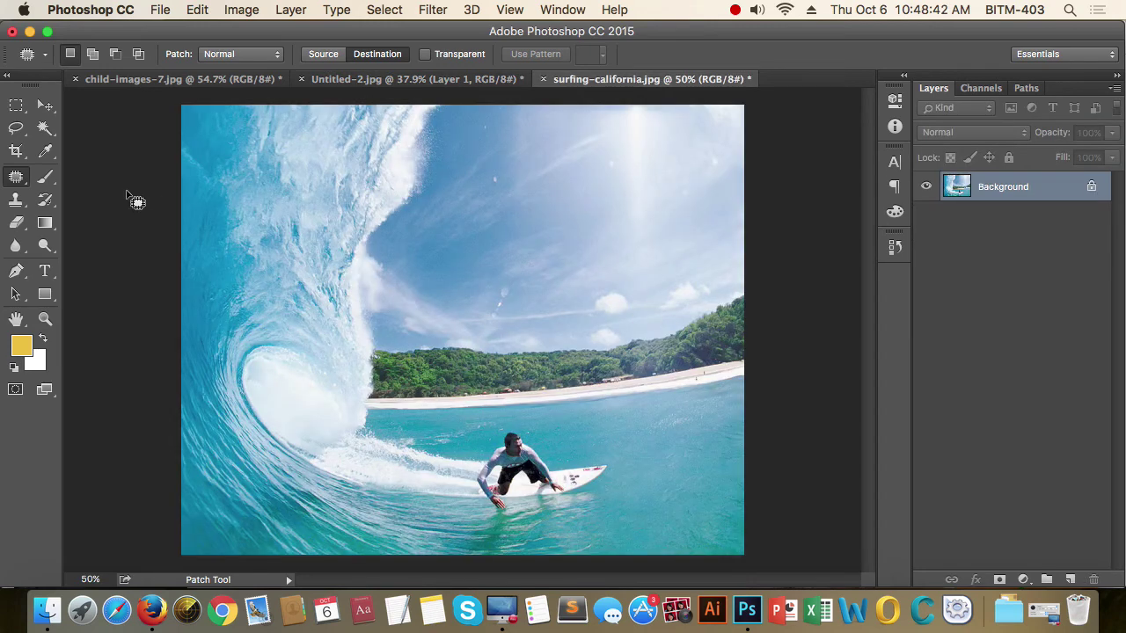
Step: Choose the Content-Aware Move Tool and duplicate the surfing photo onto Layer 1
right_click(8, 182)
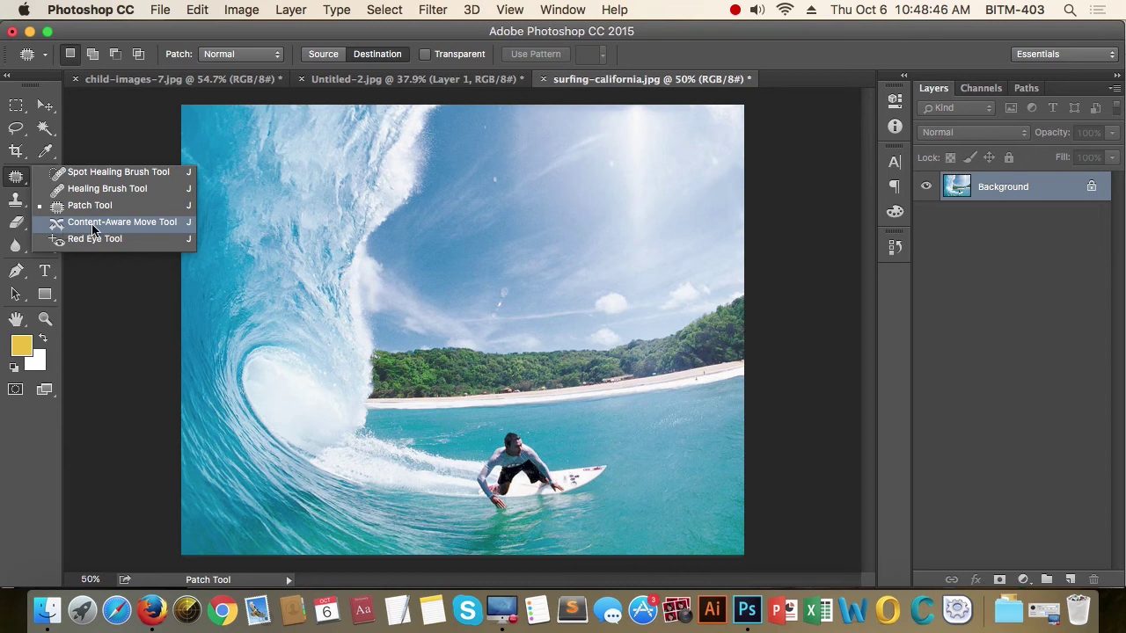
click(156, 227)
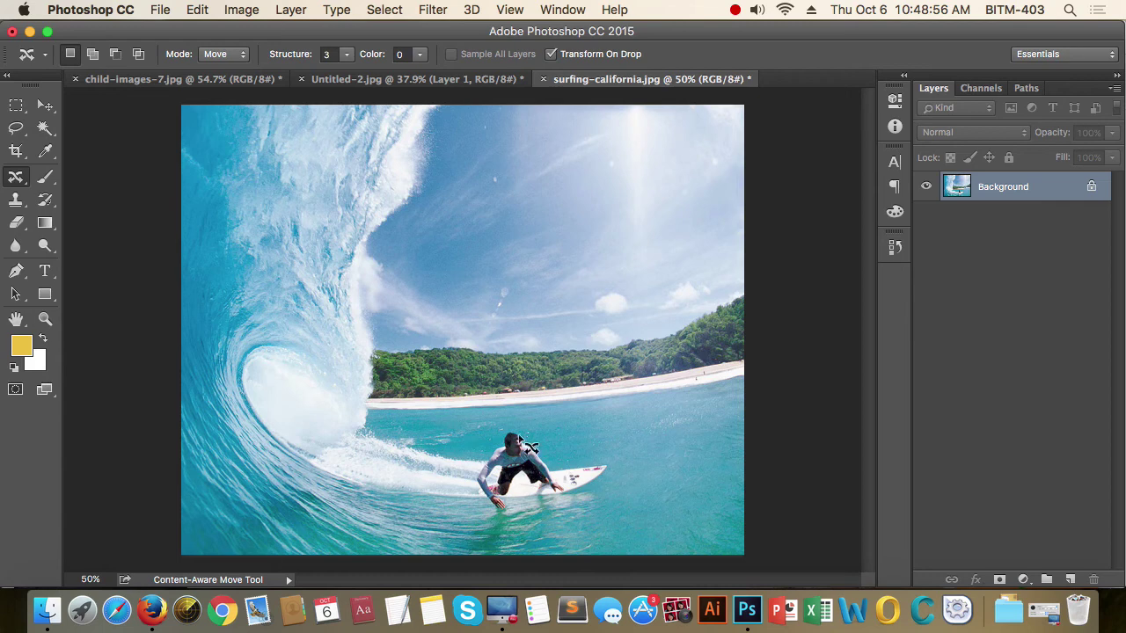
key(ctrl+j)
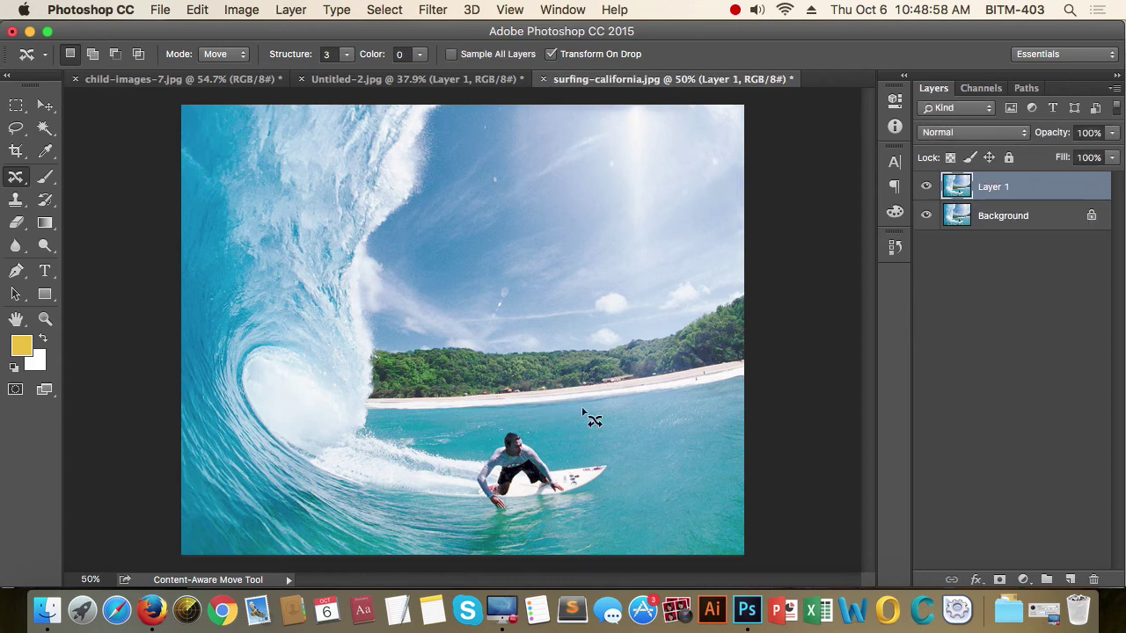
Step: Outline the surfer and move him about 62 px right, committing the move
mouse_move(466, 420)
mouse_down()
mouse_move(423, 503)
mouse_move(444, 418)
mouse_up()
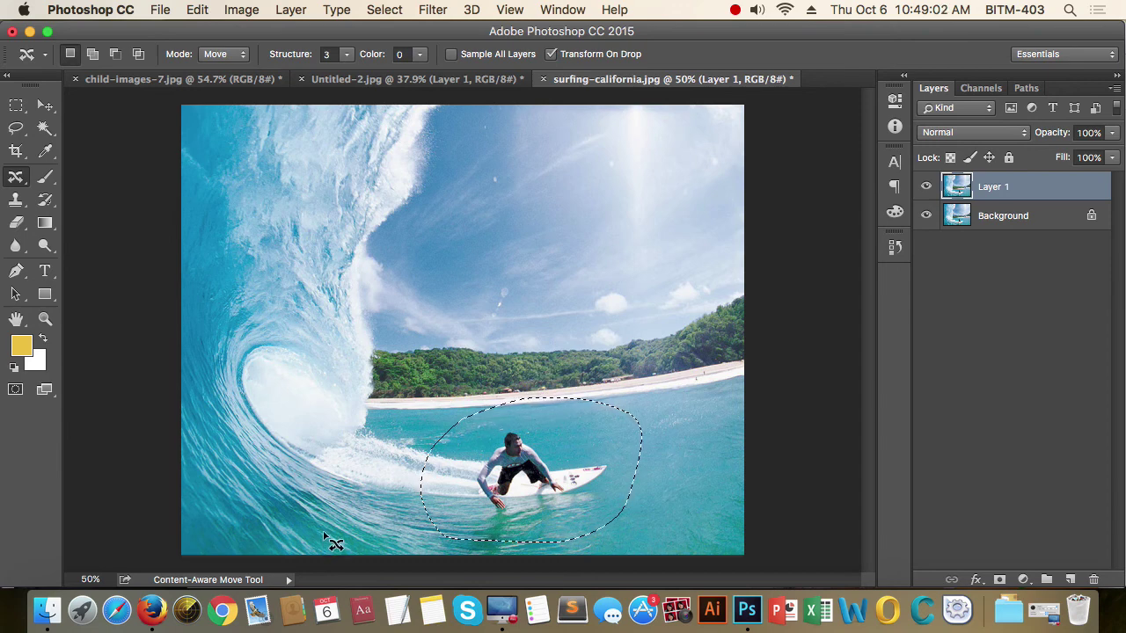
click(465, 386)
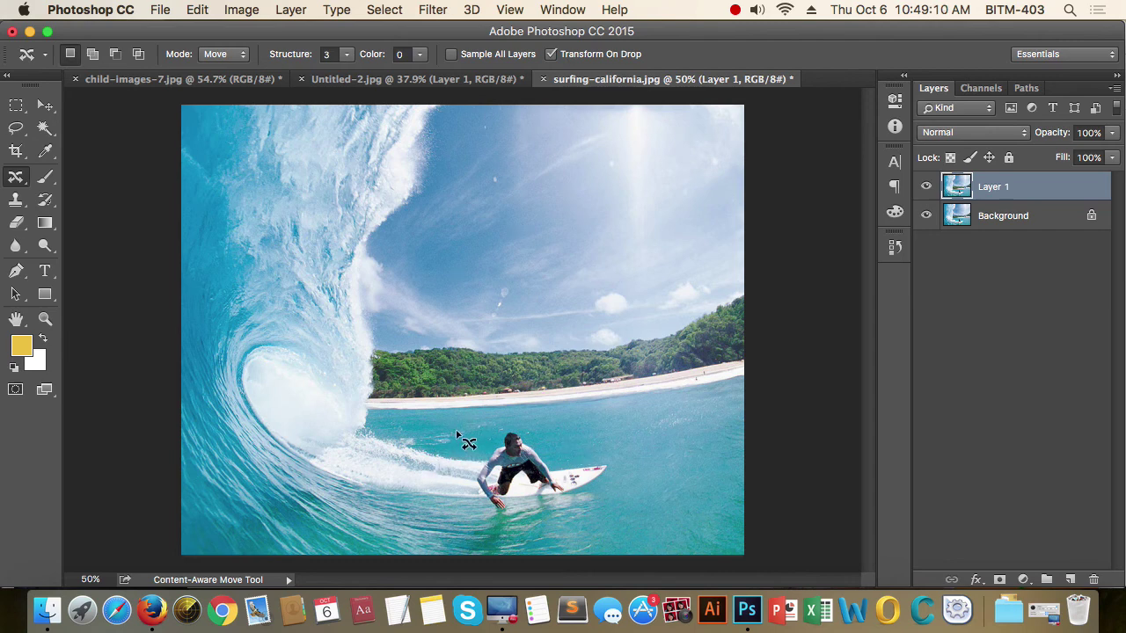
mouse_move(478, 429)
mouse_down()
mouse_move(567, 571)
mouse_move(615, 568)
mouse_move(635, 545)
mouse_move(643, 469)
mouse_move(598, 431)
mouse_move(477, 429)
mouse_up()
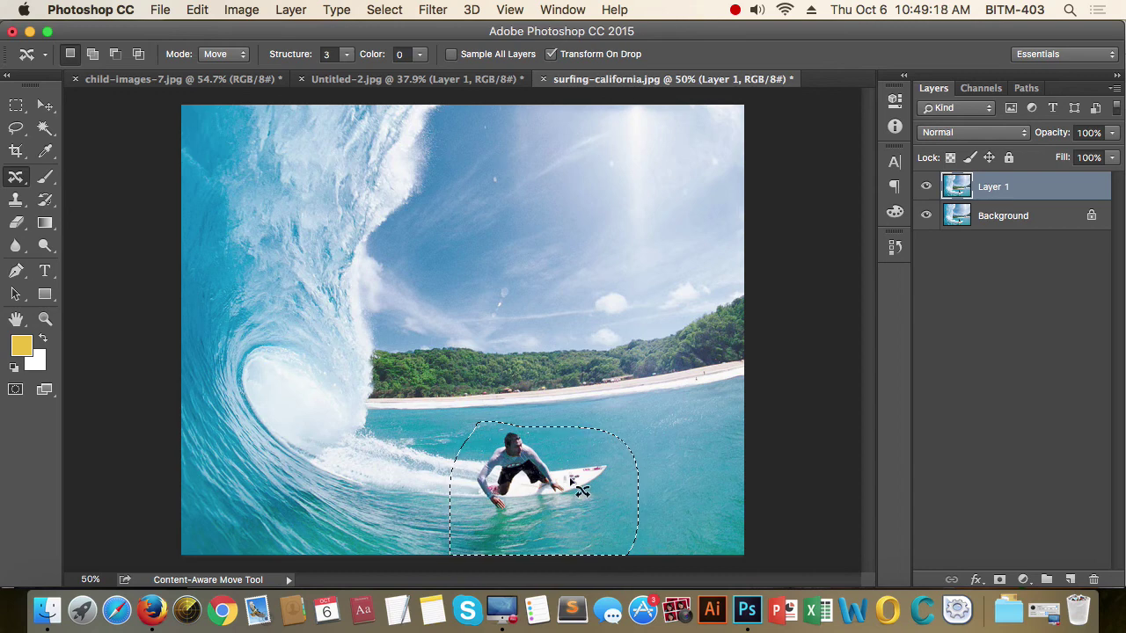
drag(499, 475, 528, 472)
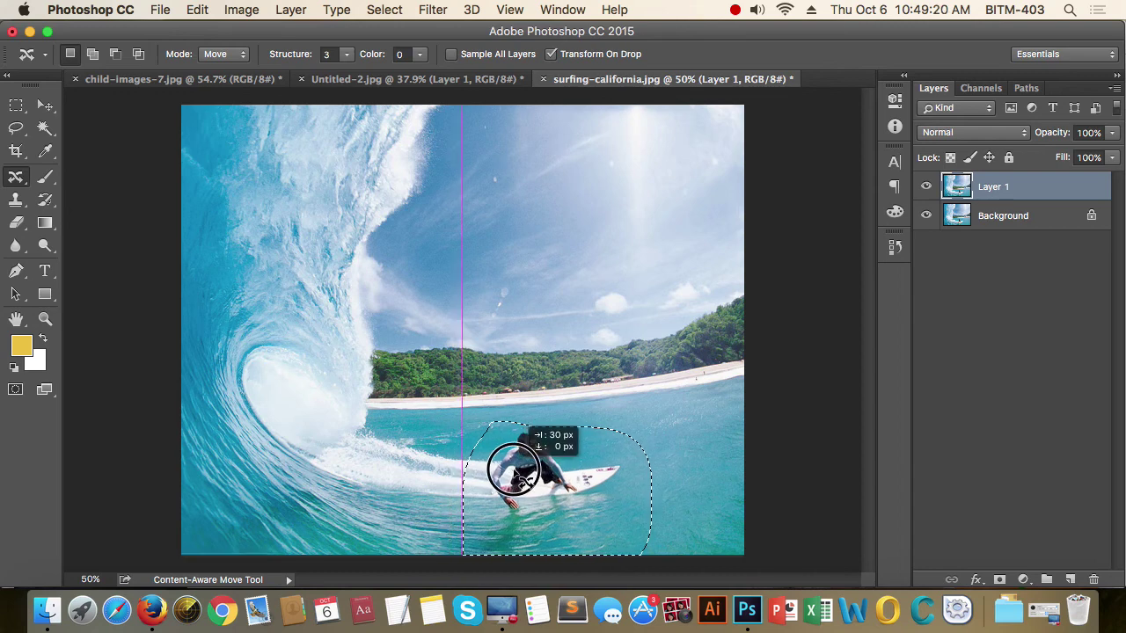
drag(535, 474, 527, 472)
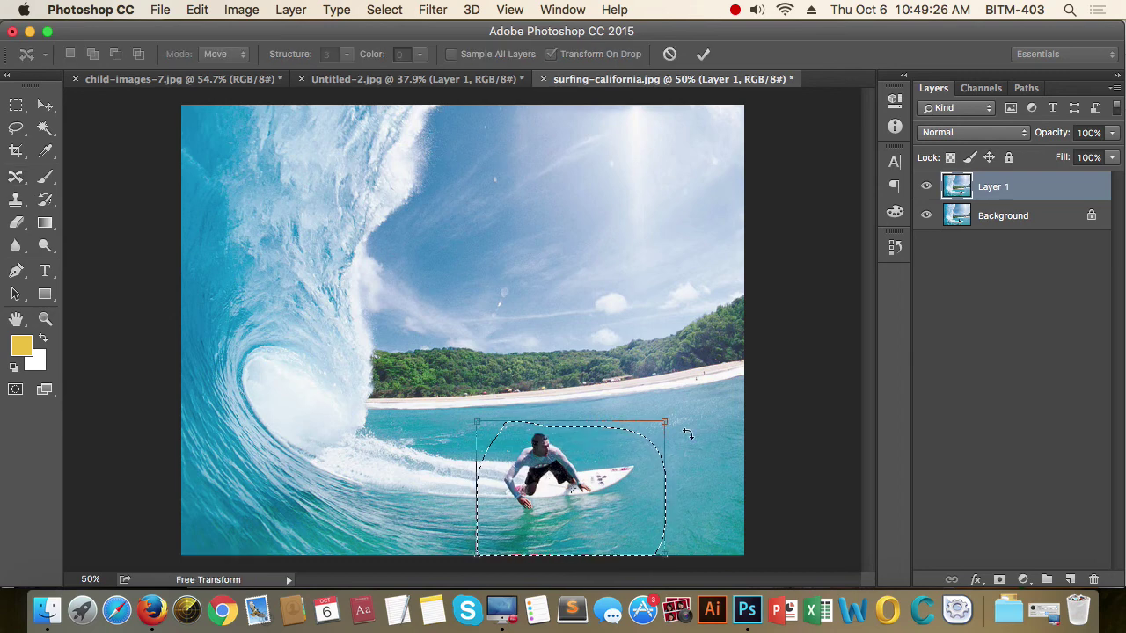
key(Return)
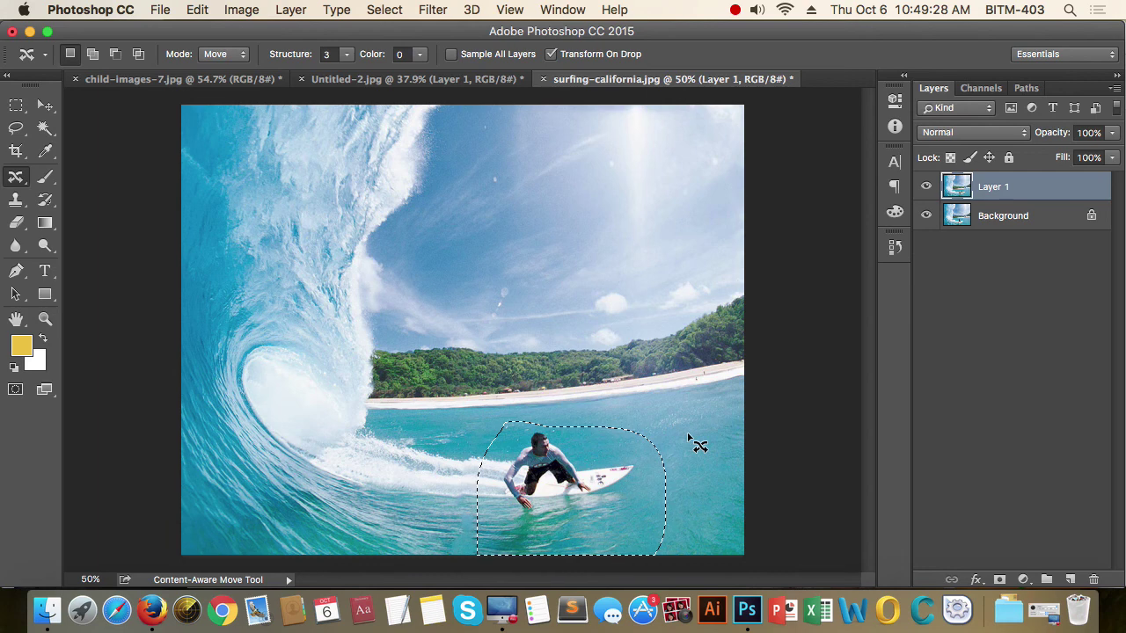
Step: Shift the surfer about 30 px back left with a slight rotation, commit, and deselect
drag(611, 479, 533, 488)
drag(666, 429, 675, 425)
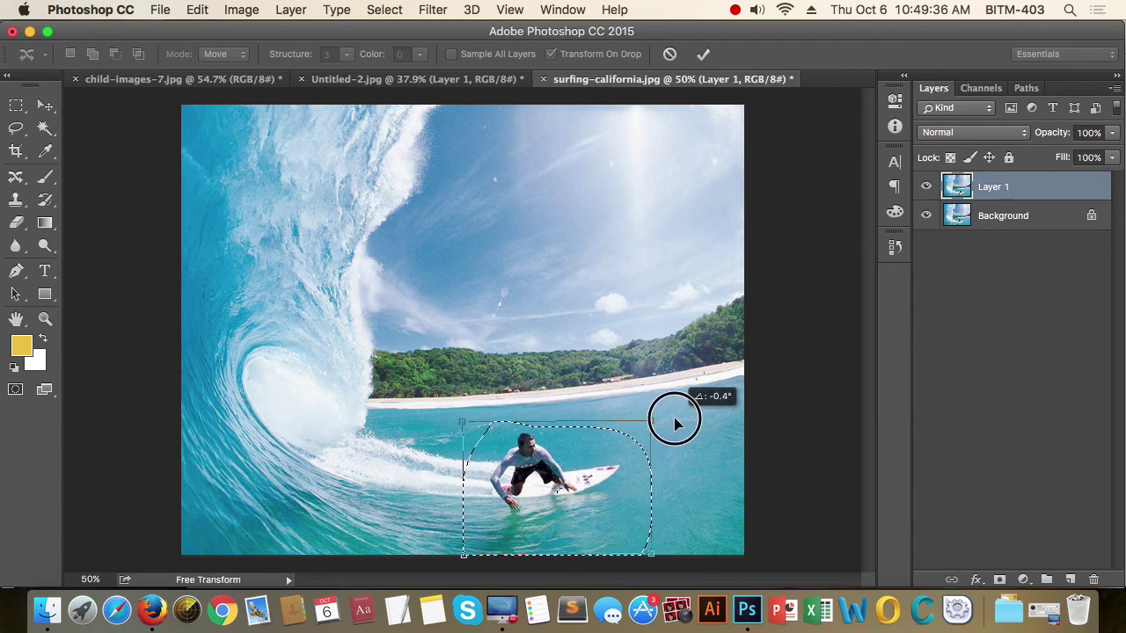
drag(674, 425, 673, 419)
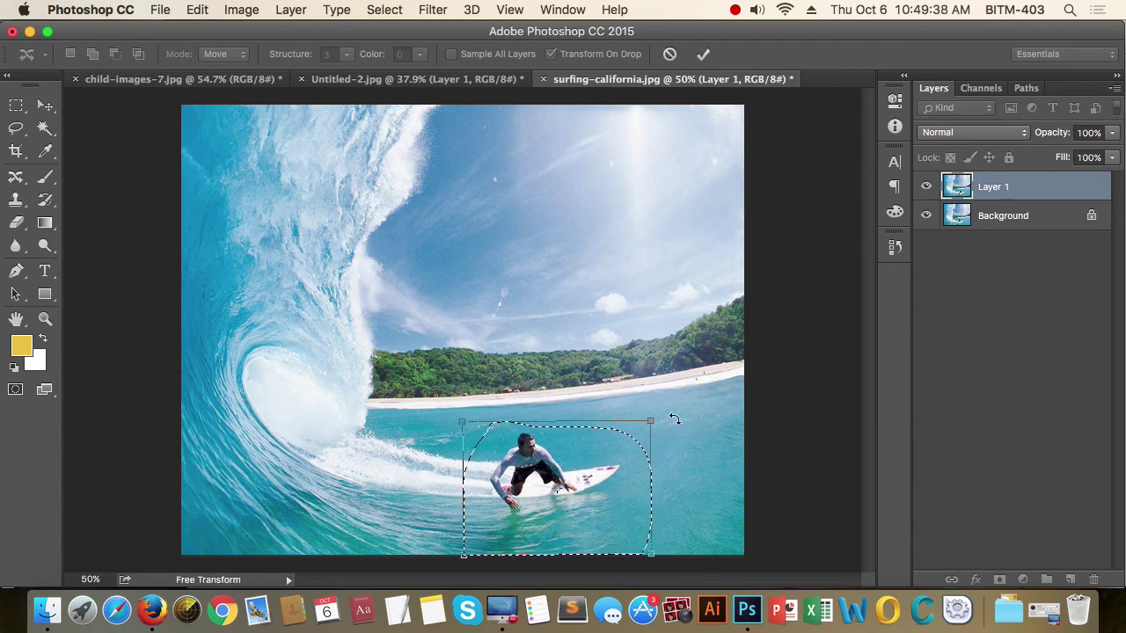
key(Return)
key(super+d)
Step: Toggle Layer 1's visibility to compare before and after, then delete Layer 1 and restore it
click(926, 186)
click(925, 187)
click(926, 187)
click(933, 188)
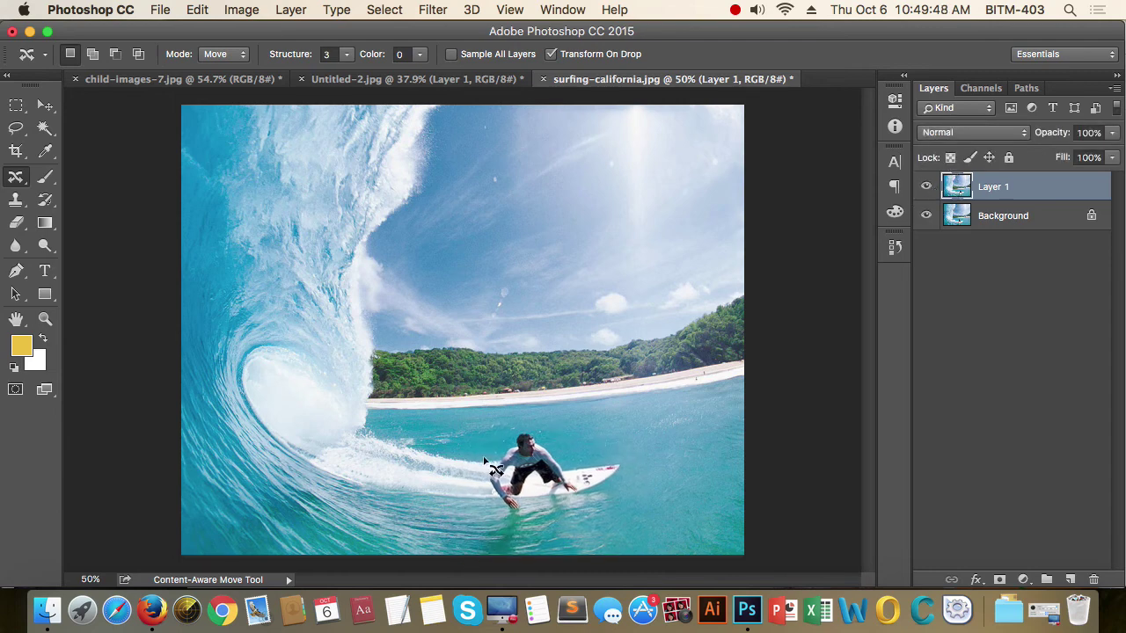
click(925, 187)
click(926, 187)
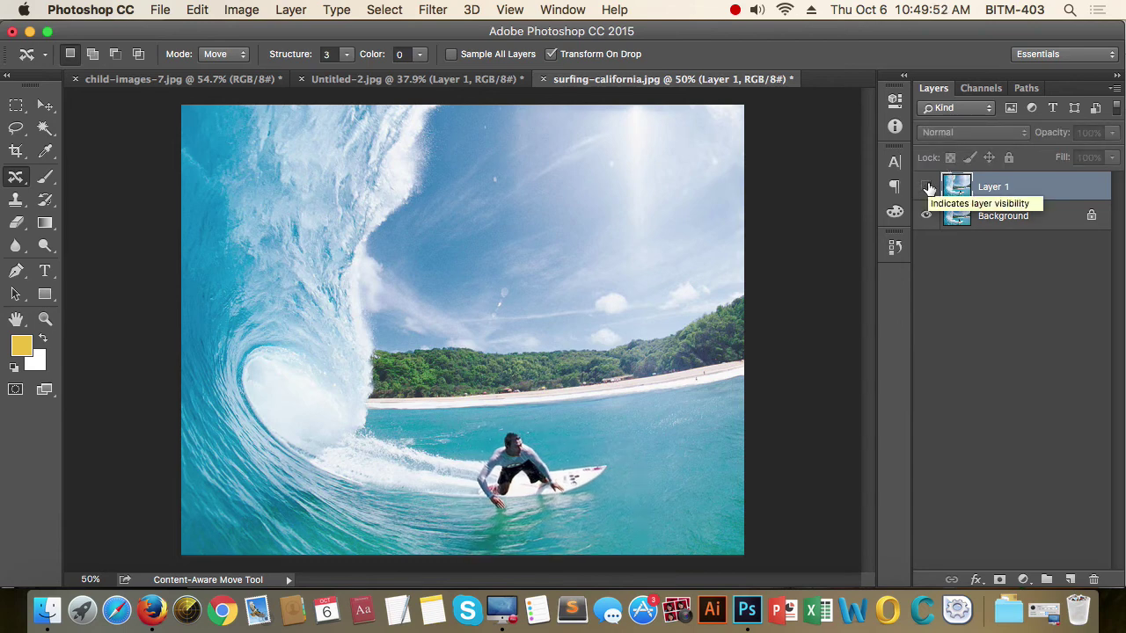
click(927, 187)
click(927, 188)
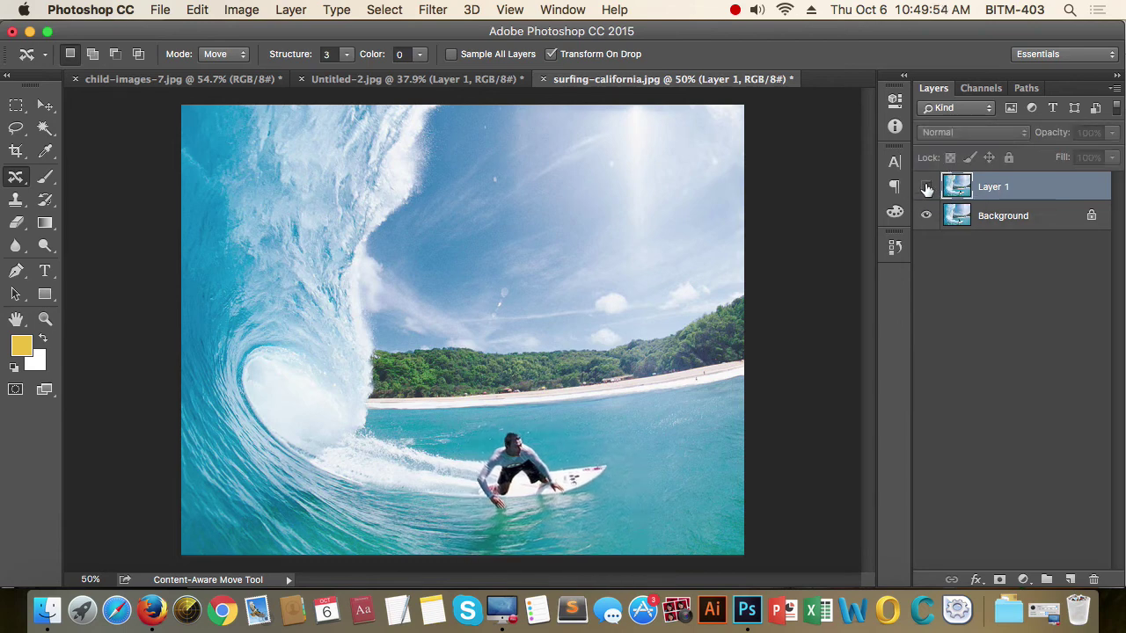
click(927, 188)
key(Delete)
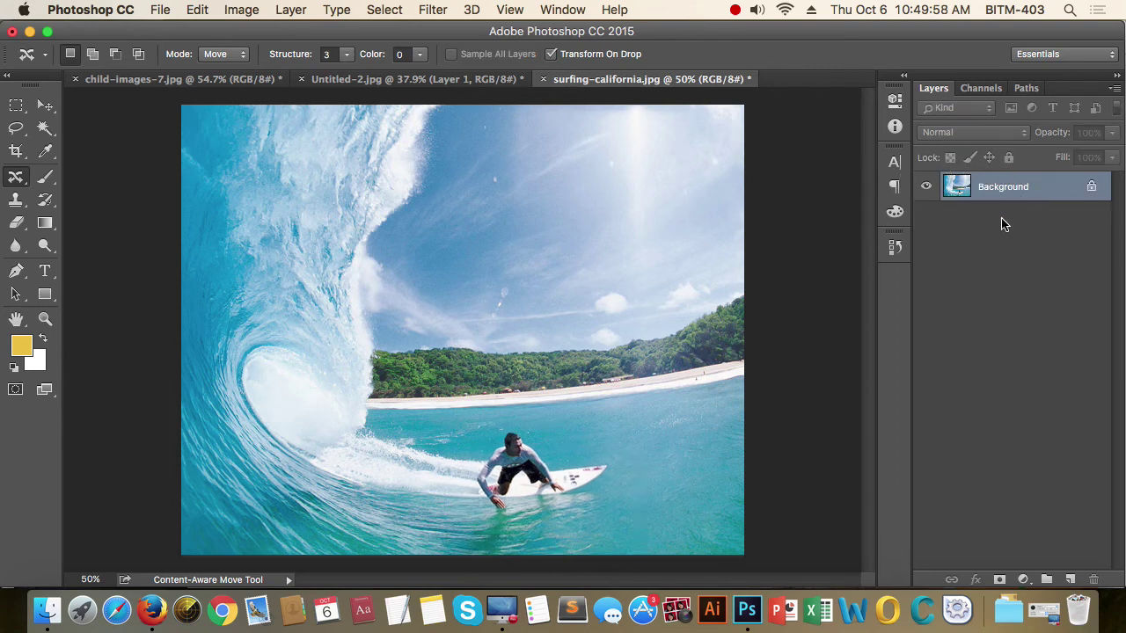
key(ctrl+z)
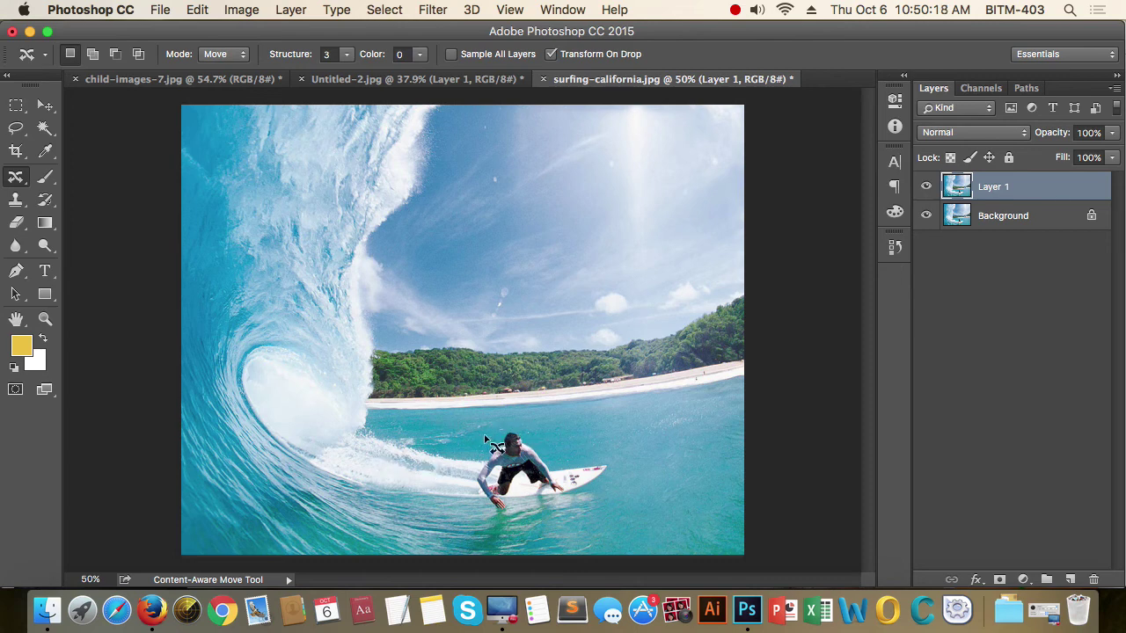
Step: Lasso the surfer, move him about 86 px right with a -1.8° tilt, and commit
drag(506, 430, 505, 559)
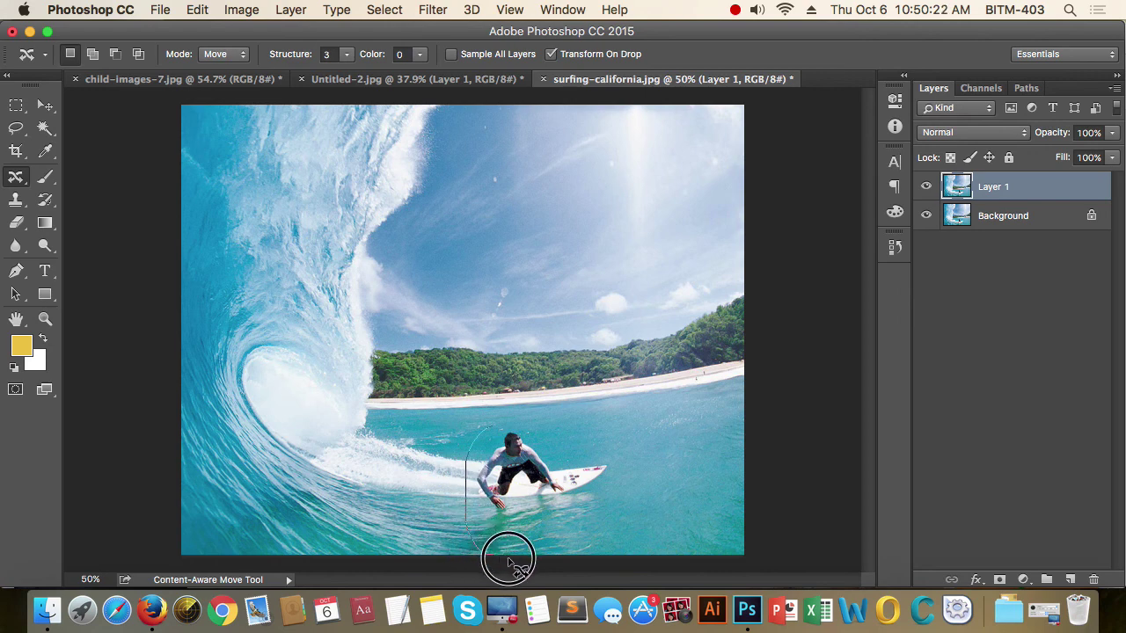
mouse_move(505, 559)
mouse_down()
mouse_move(472, 426)
mouse_move(613, 567)
mouse_move(470, 417)
mouse_up()
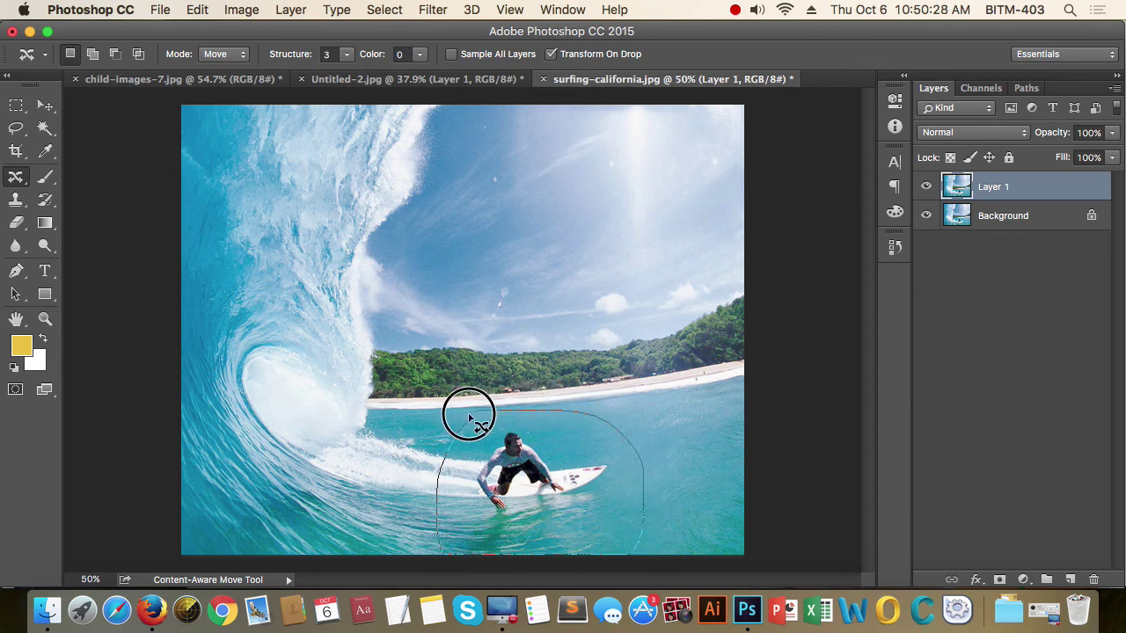
drag(469, 417, 472, 440)
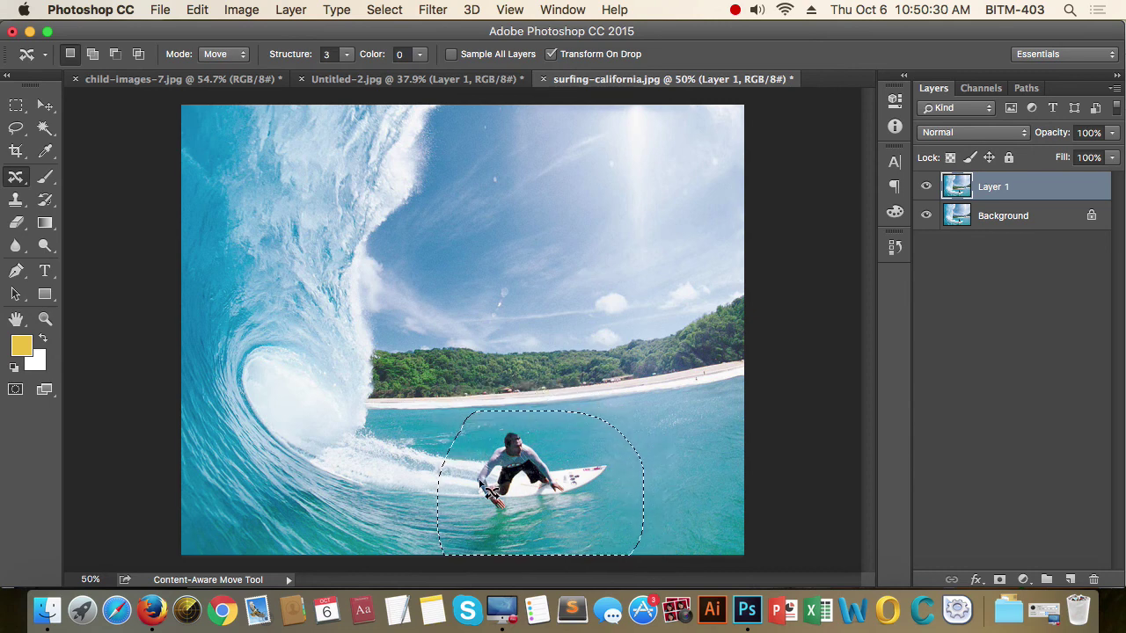
drag(487, 484, 522, 499)
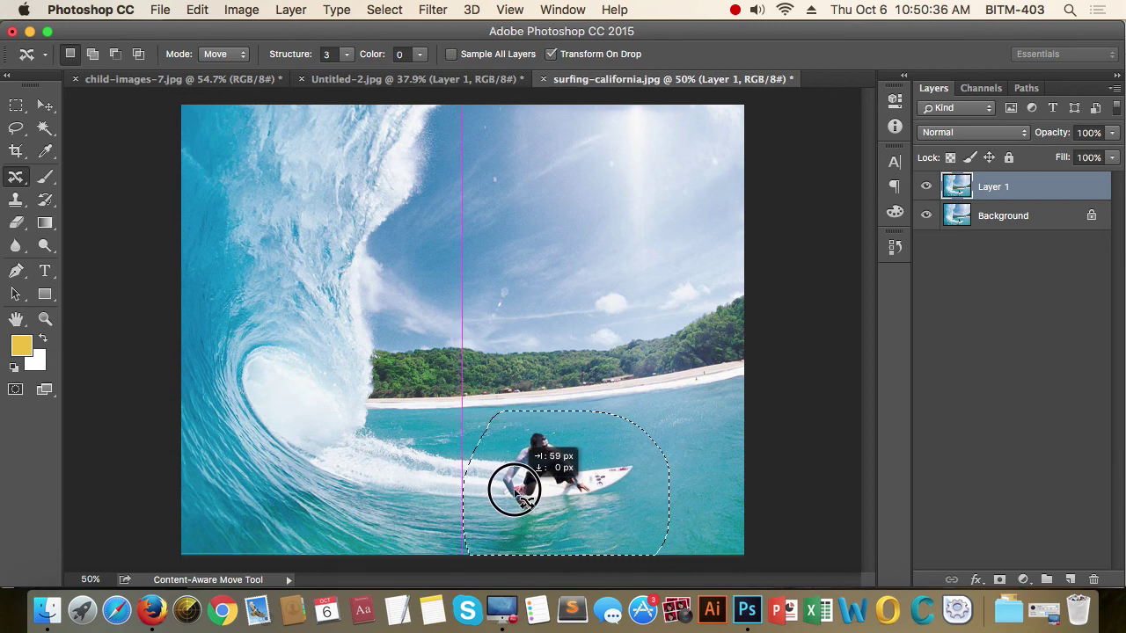
drag(522, 498, 530, 499)
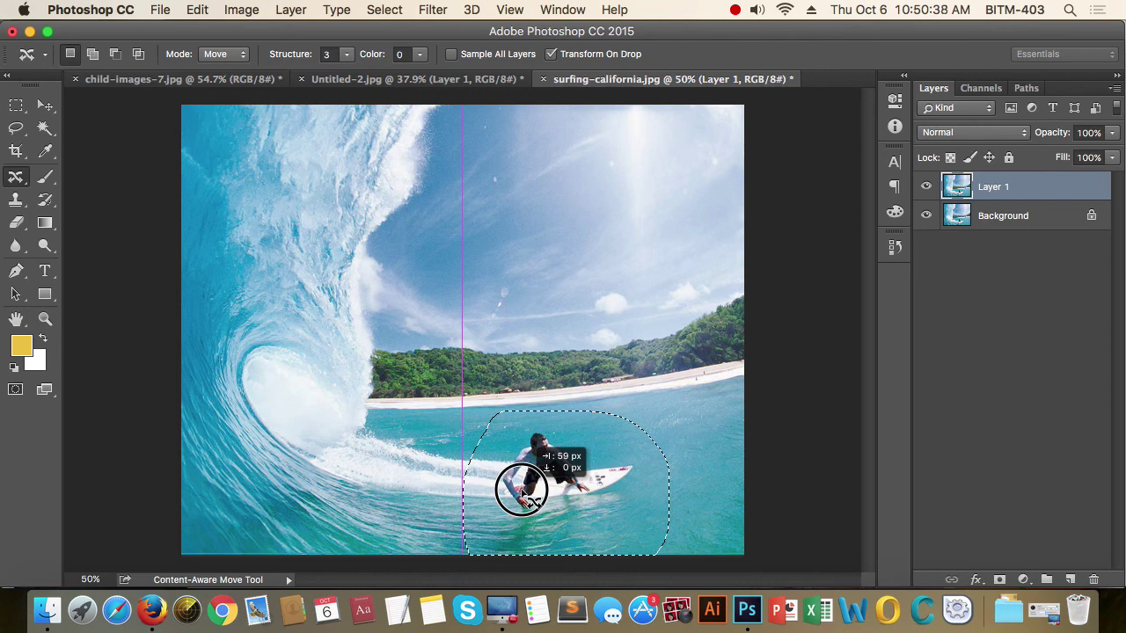
drag(531, 500, 537, 499)
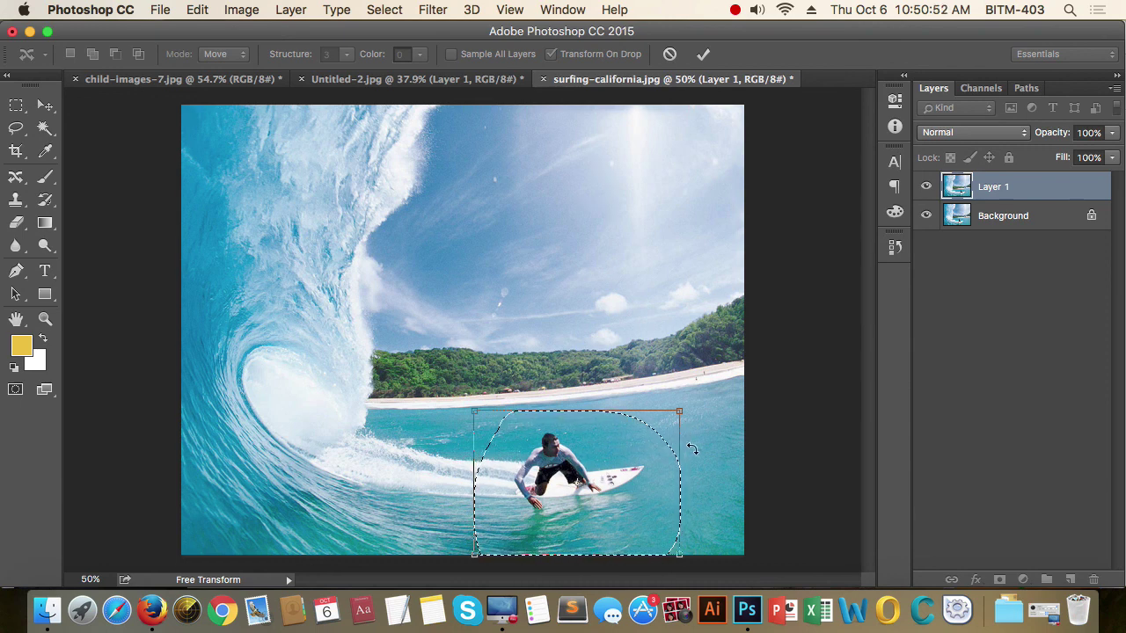
drag(696, 412, 697, 412)
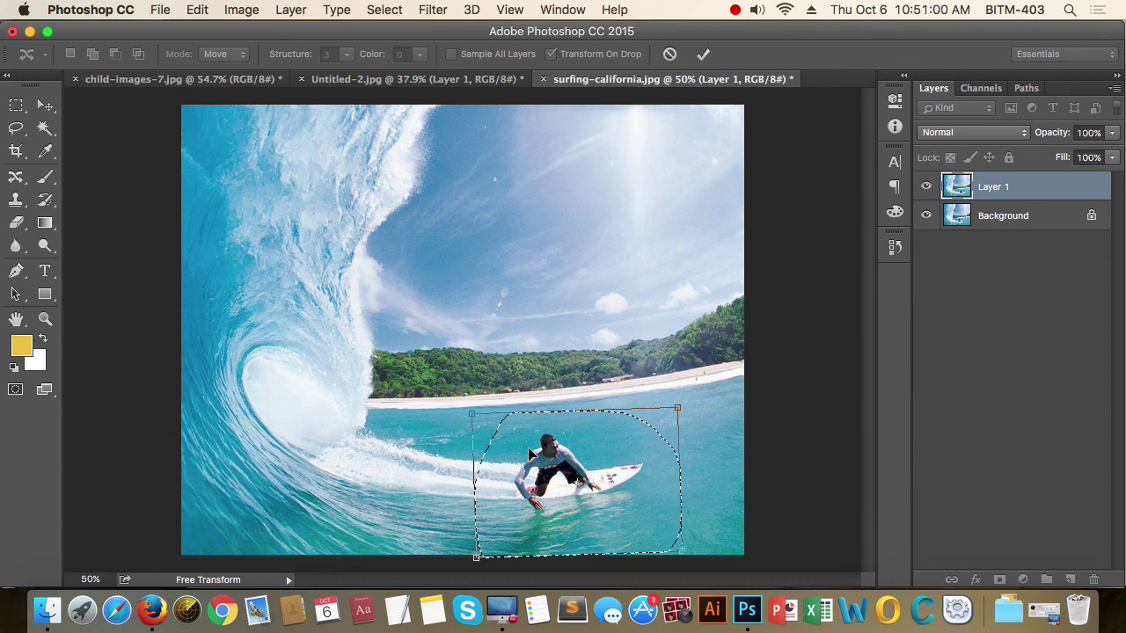
key(Return)
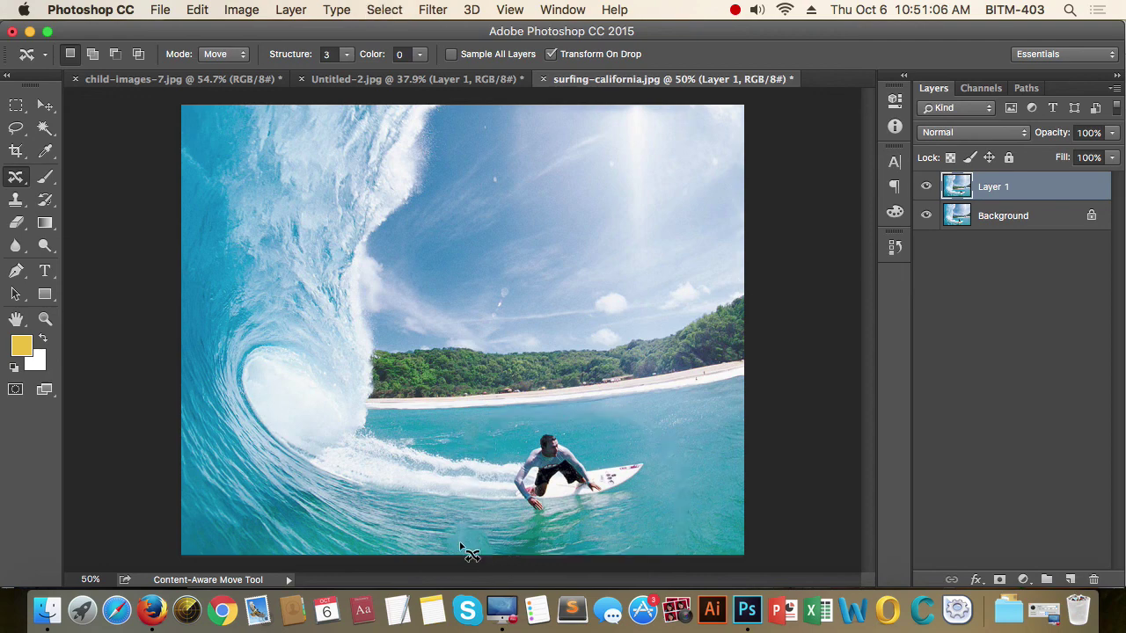
Step: Deselect and toggle Layer 1 to compare before and after, leaving it hidden
scroll(501, 554, up, 2)
click(591, 485)
scroll(591, 485, down, 2)
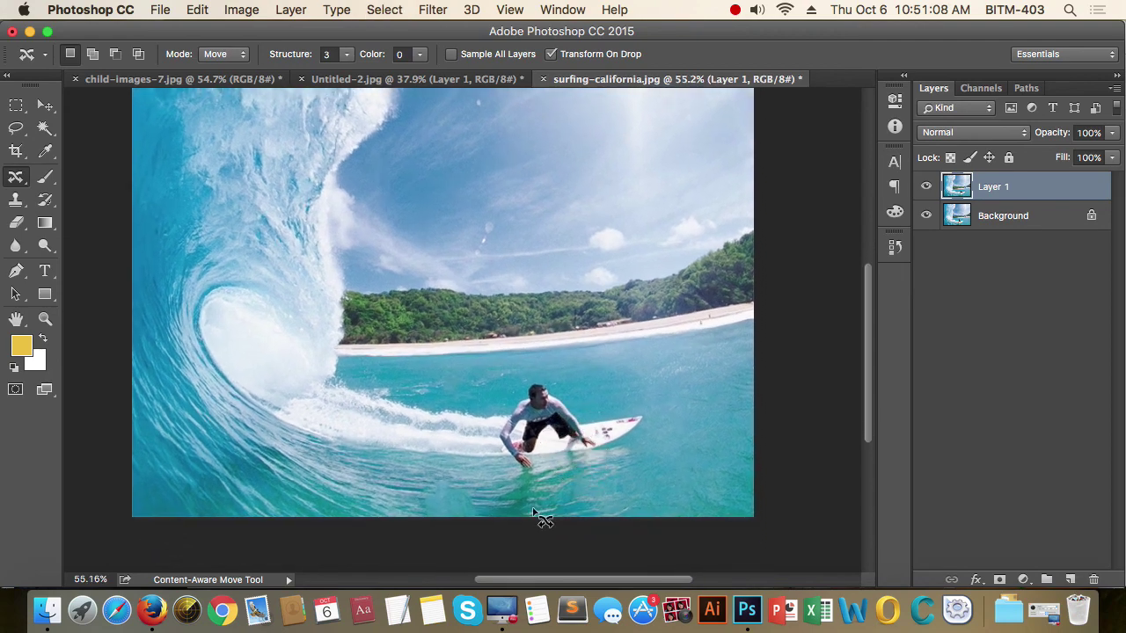
scroll(532, 512, down, 2)
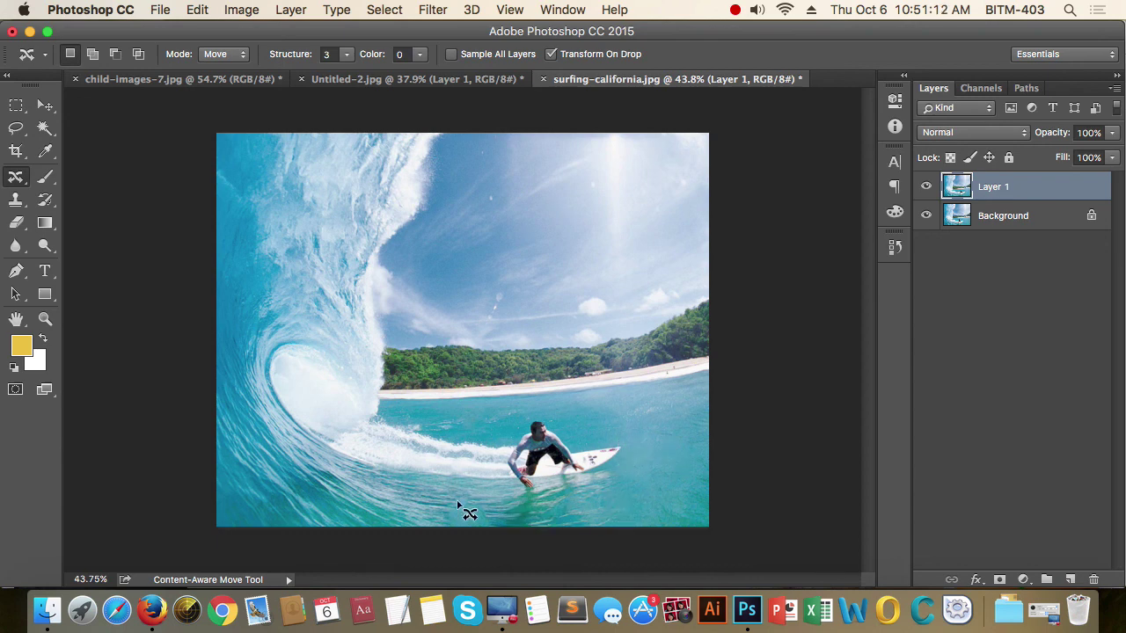
click(926, 187)
click(926, 187)
click(926, 187)
click(926, 187)
click(925, 188)
click(927, 188)
click(926, 188)
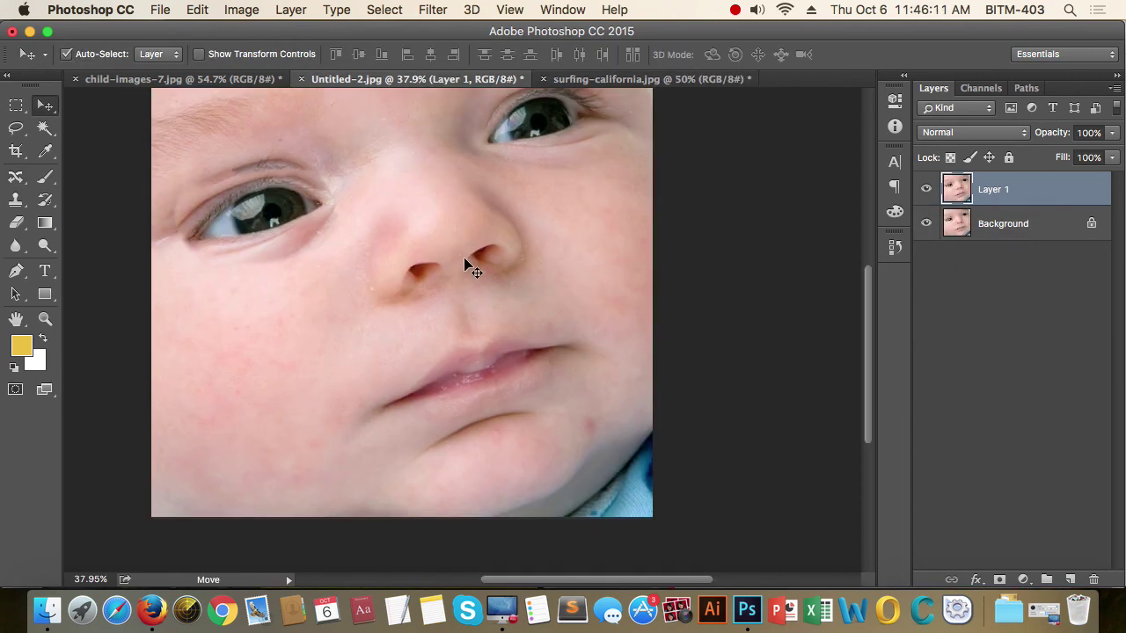
scroll(466, 263, up, 1)
scroll(466, 264, up, 2)
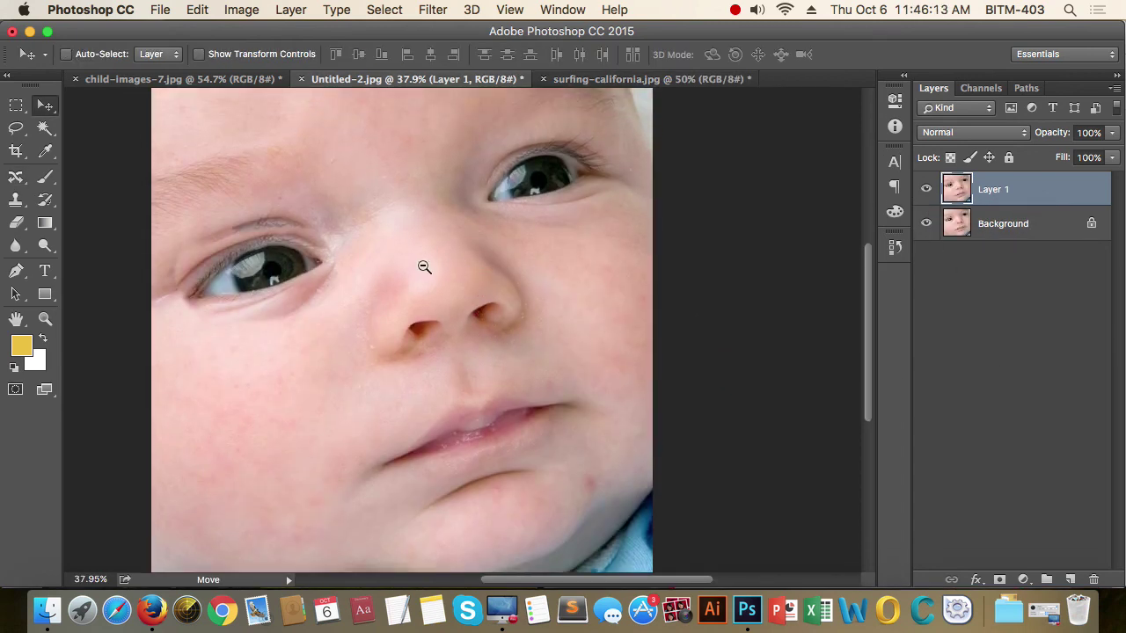
alt+click(432, 267)
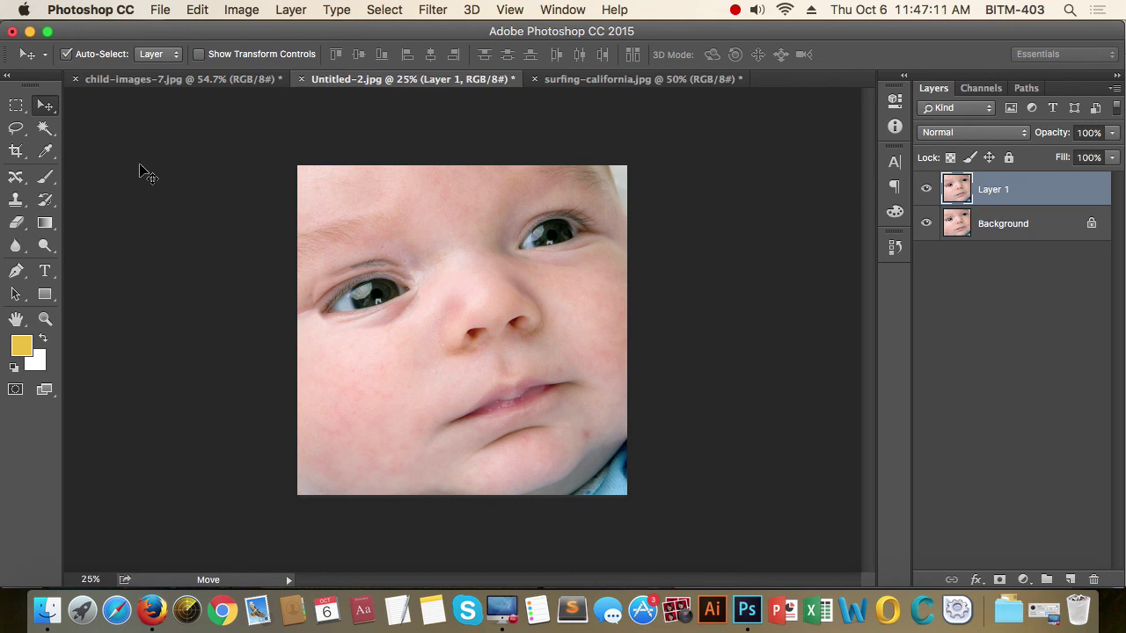
click(21, 109)
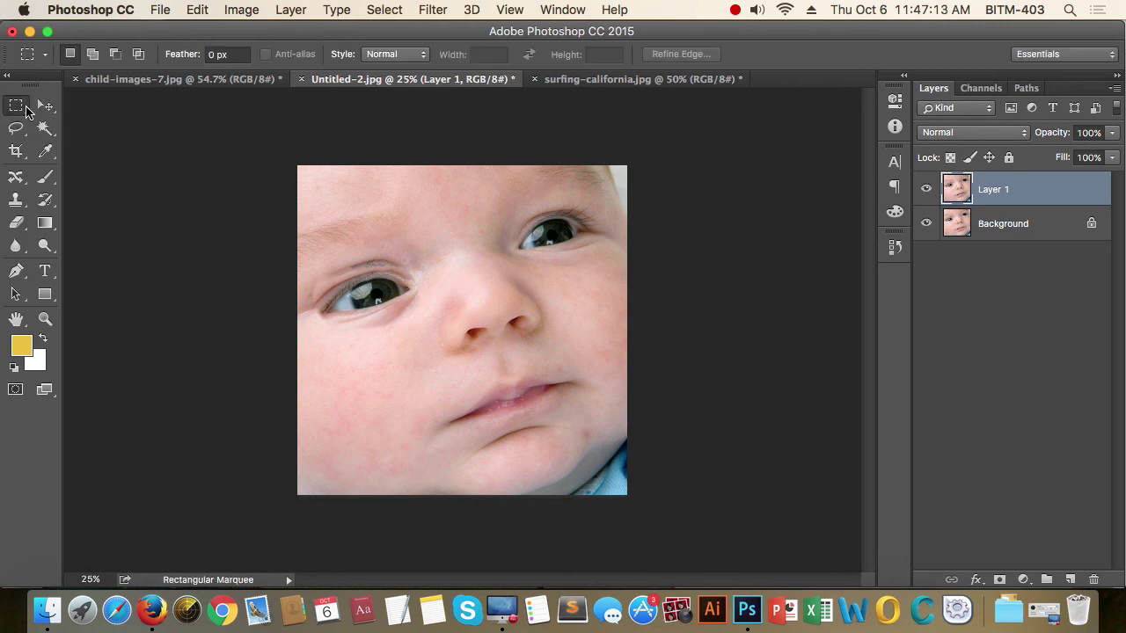
click(17, 152)
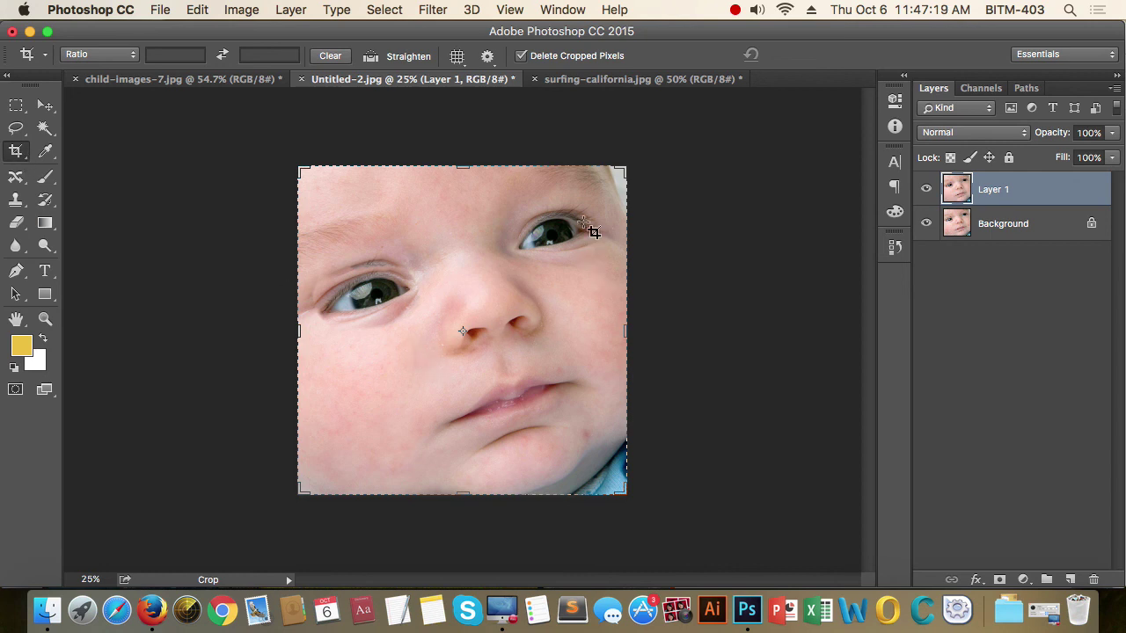
drag(628, 495, 608, 476)
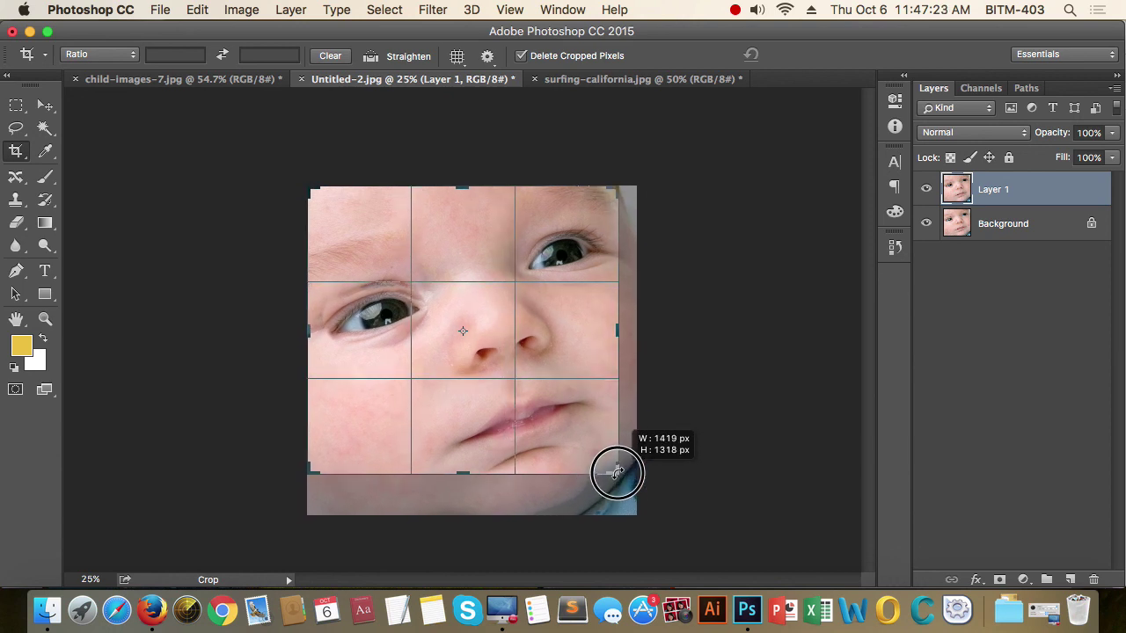
drag(608, 476, 620, 485)
drag(305, 172, 372, 229)
drag(550, 434, 546, 414)
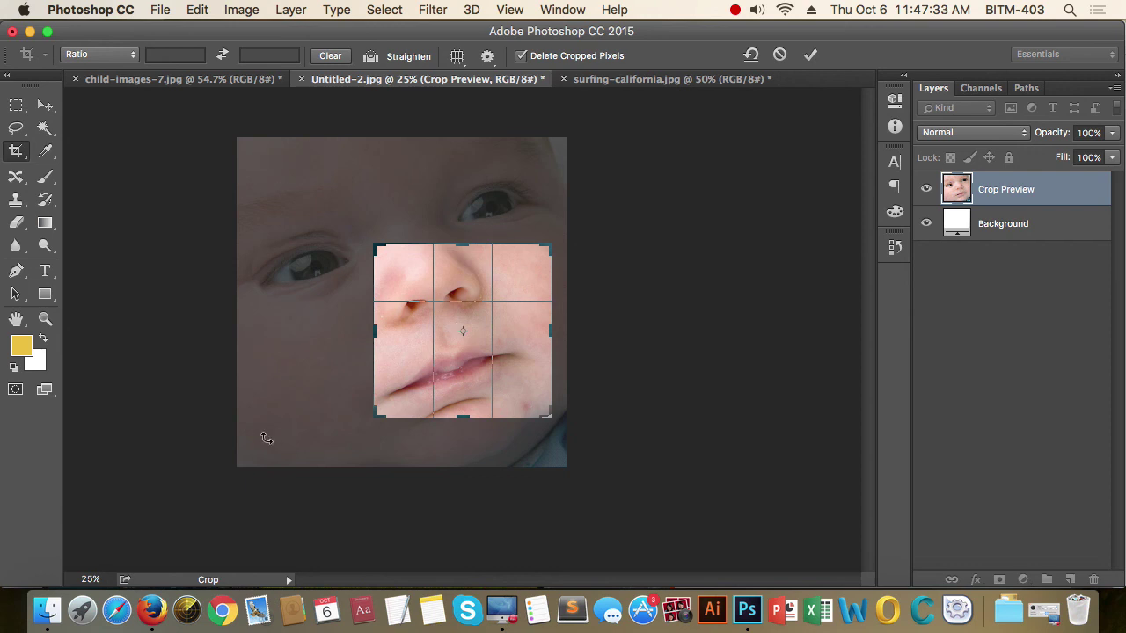
key(Return)
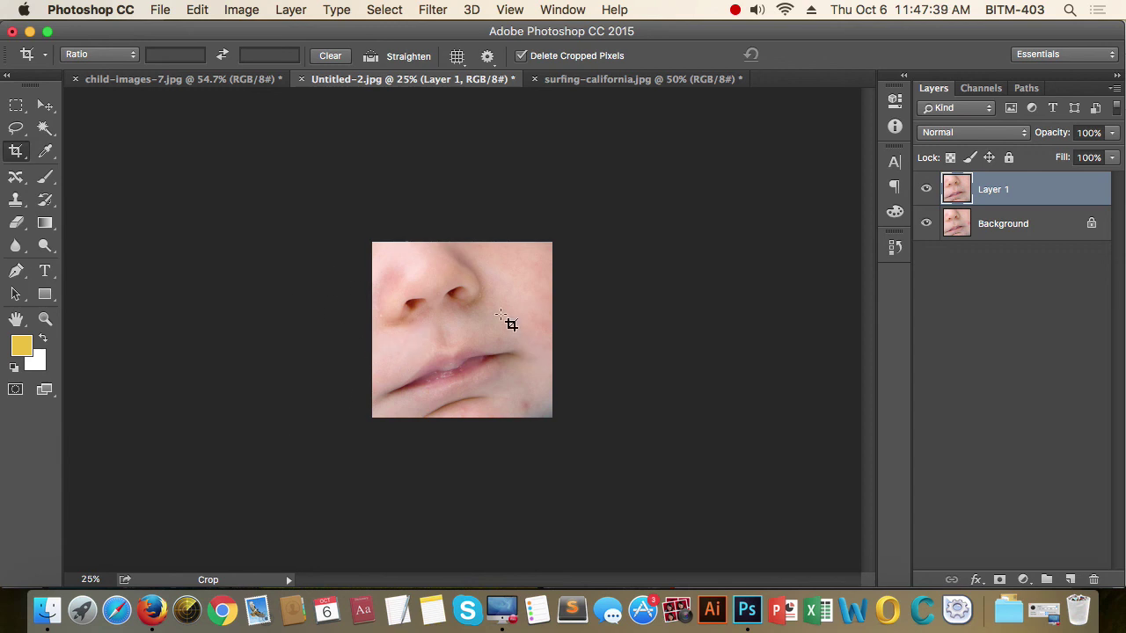
key(ctrl+z)
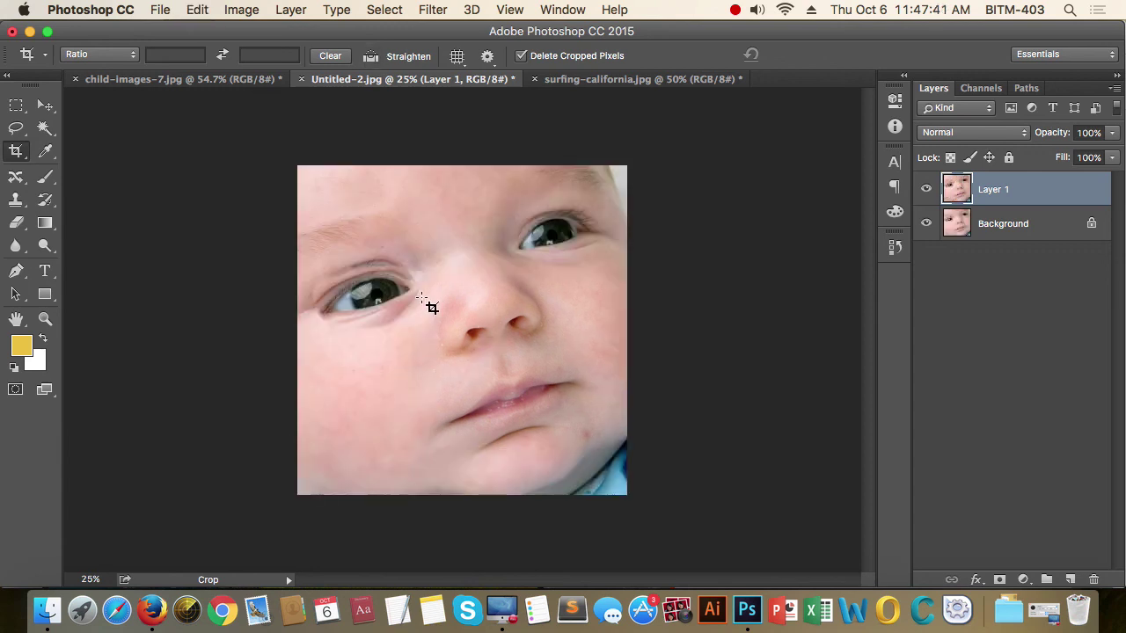
click(17, 106)
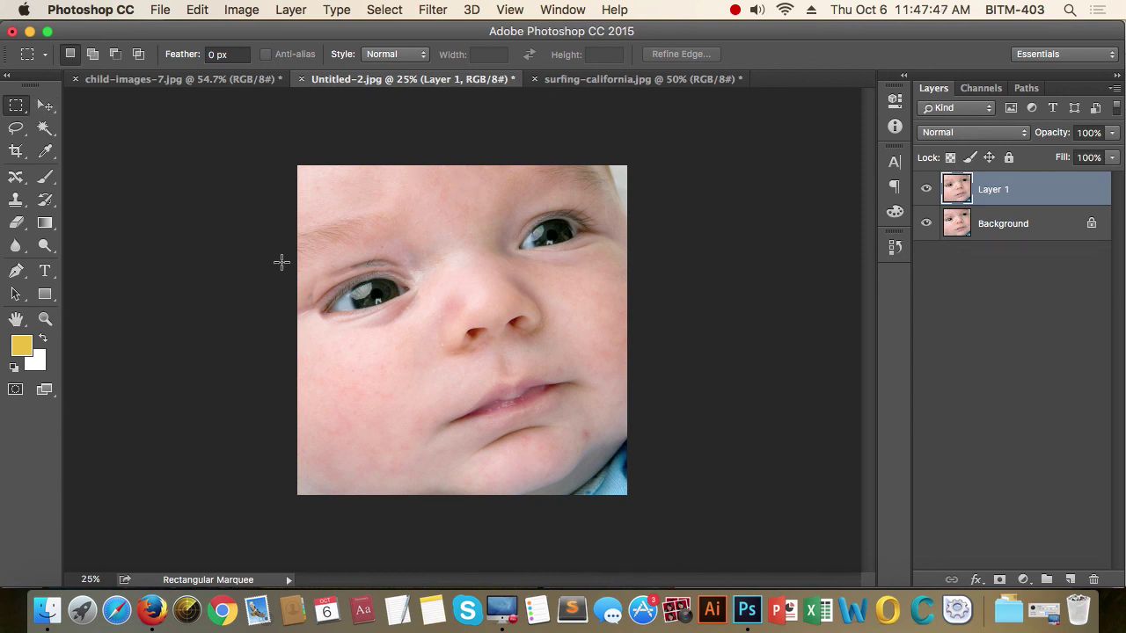
Step: Marquee a full-width band from the baby's eyes to mouth and apply Image > Crop
drag(284, 261, 797, 417)
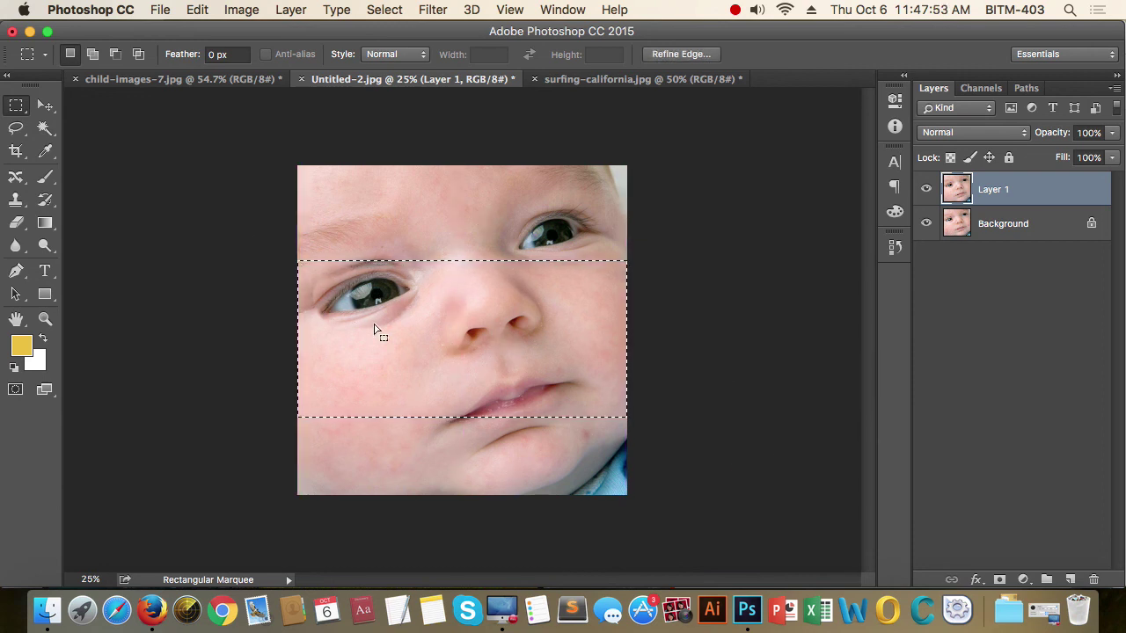
click(237, 10)
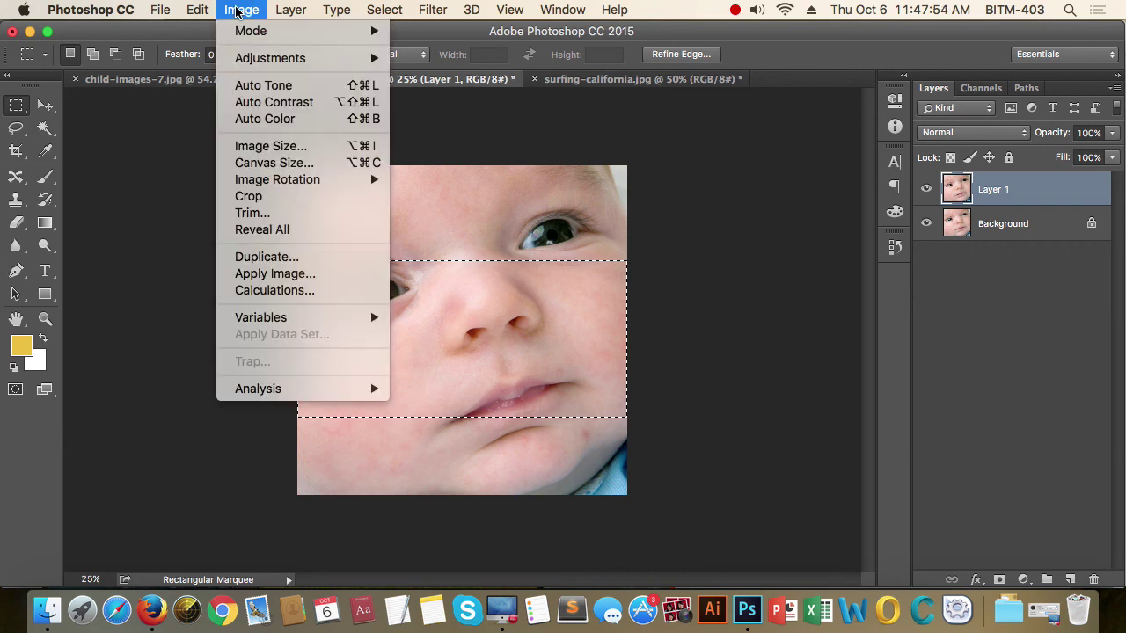
click(284, 201)
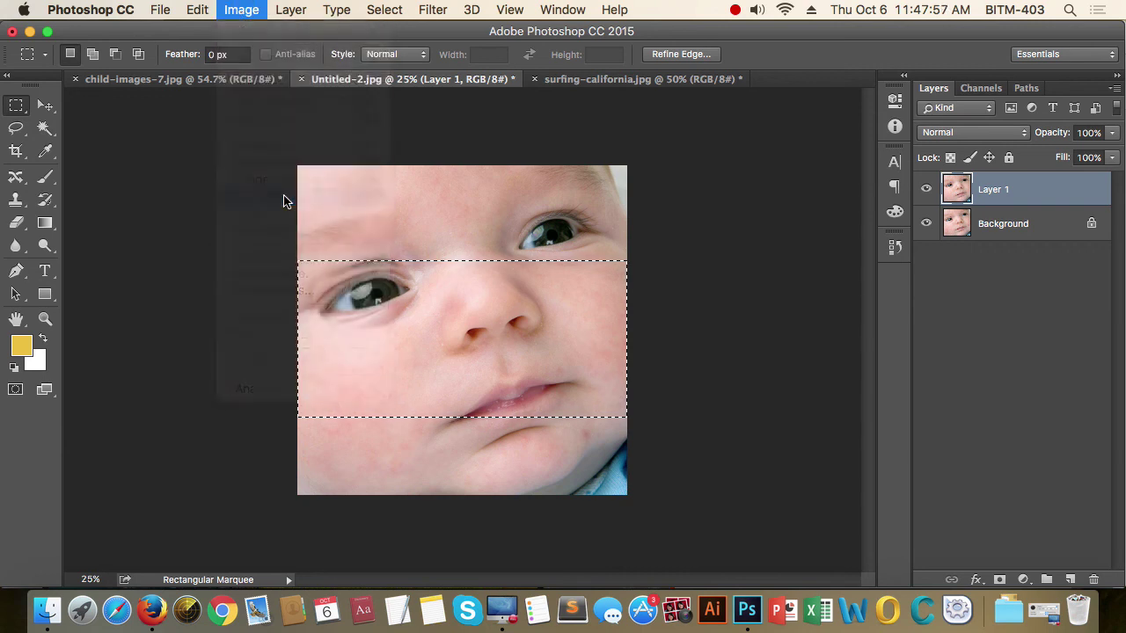